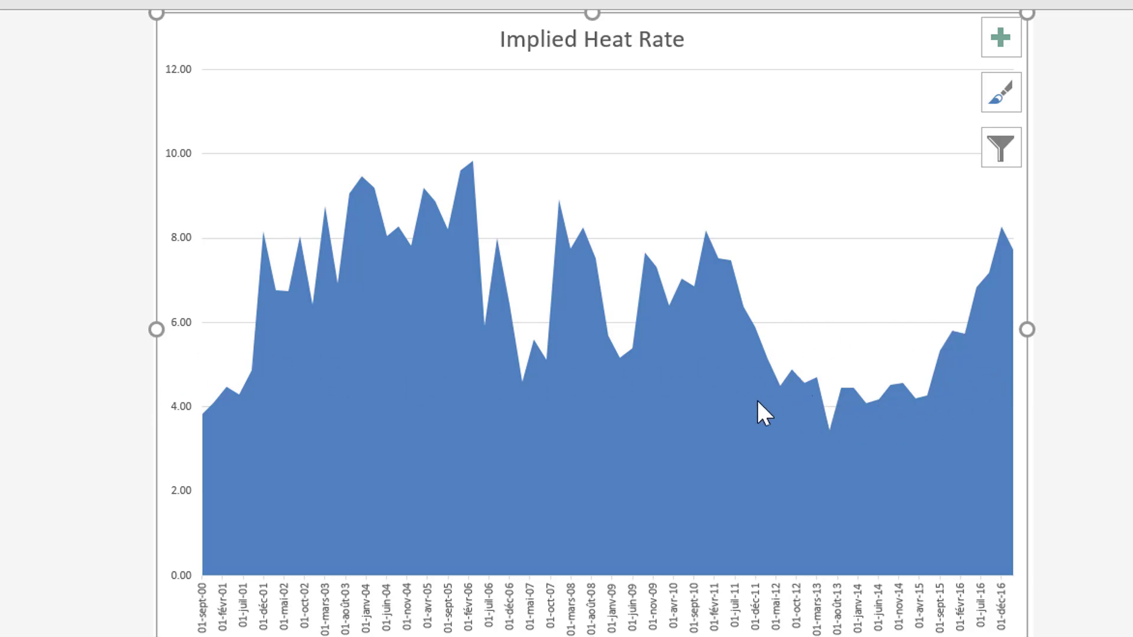
Look through the workbook's sheets from the Implied Heat Rate chart to the German price calculations and exchange rate data.
{"action": "mouse_move", "coordinate": [948, 381]}
{"action": "key", "text": "ctrl+Page_Down"}
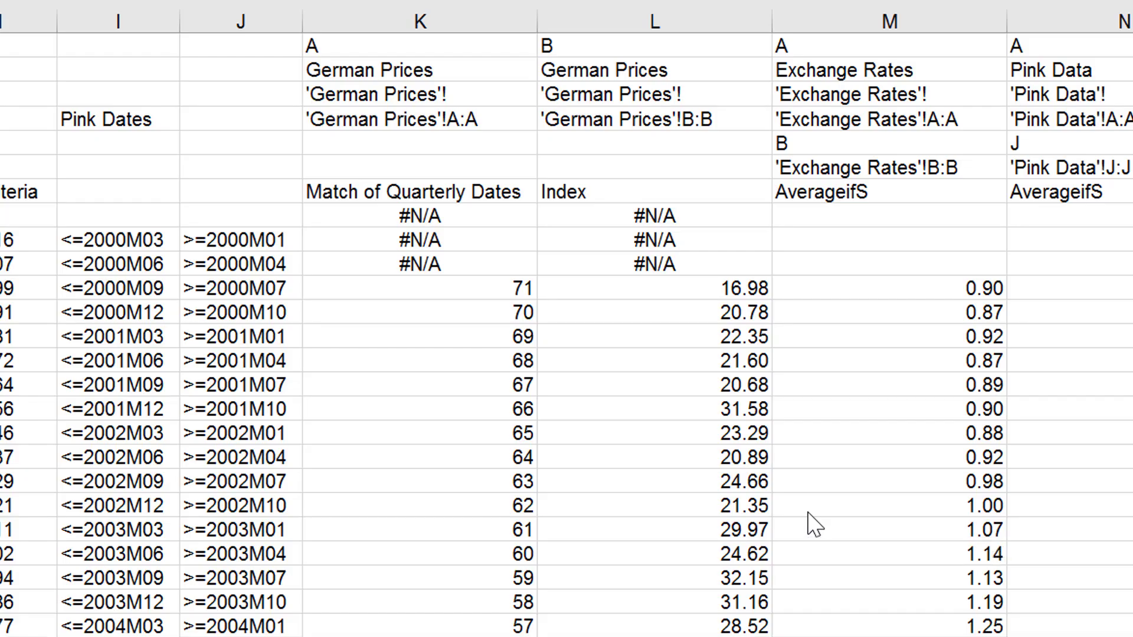
{"action": "key", "text": "ctrl+Page_Down"}
{"action": "key", "text": "ctrl+Page_Down"}
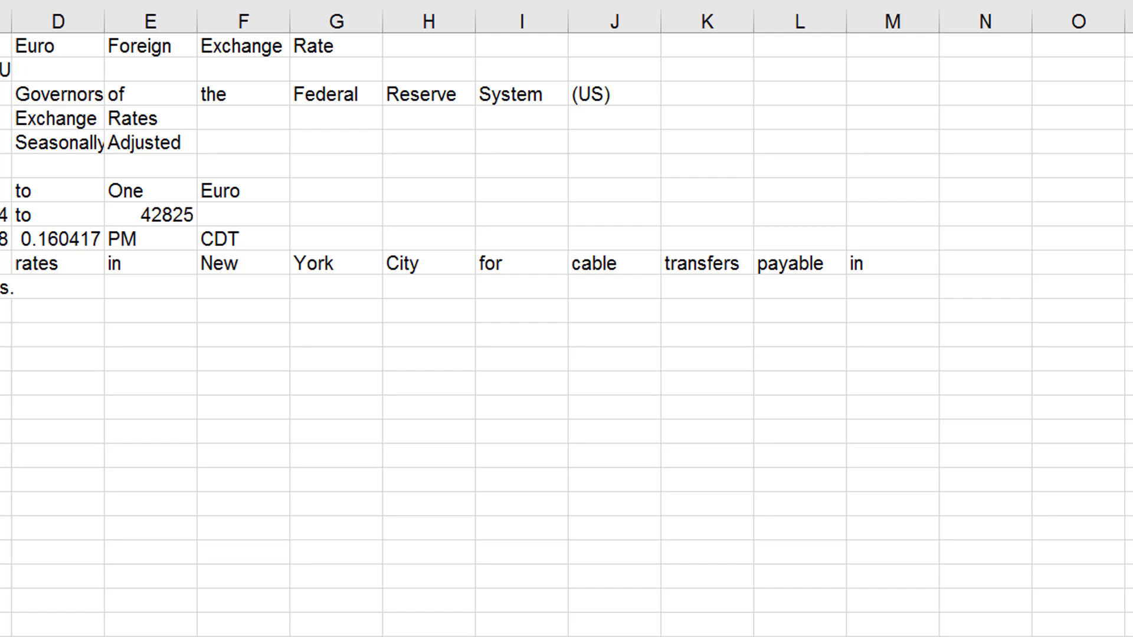
Close Retrieve German Prices.xlsm and the EIA electricity price workbook without saving the changes.
{"action": "key", "text": "alt+F4"}
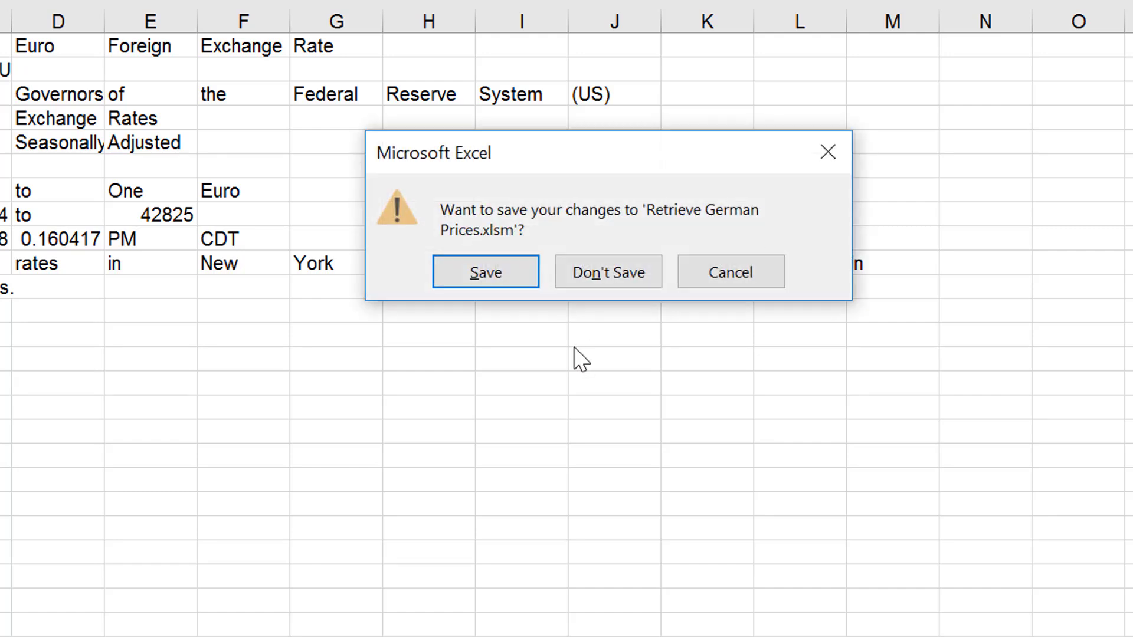
{"action": "left_click", "coordinate": [628, 276]}
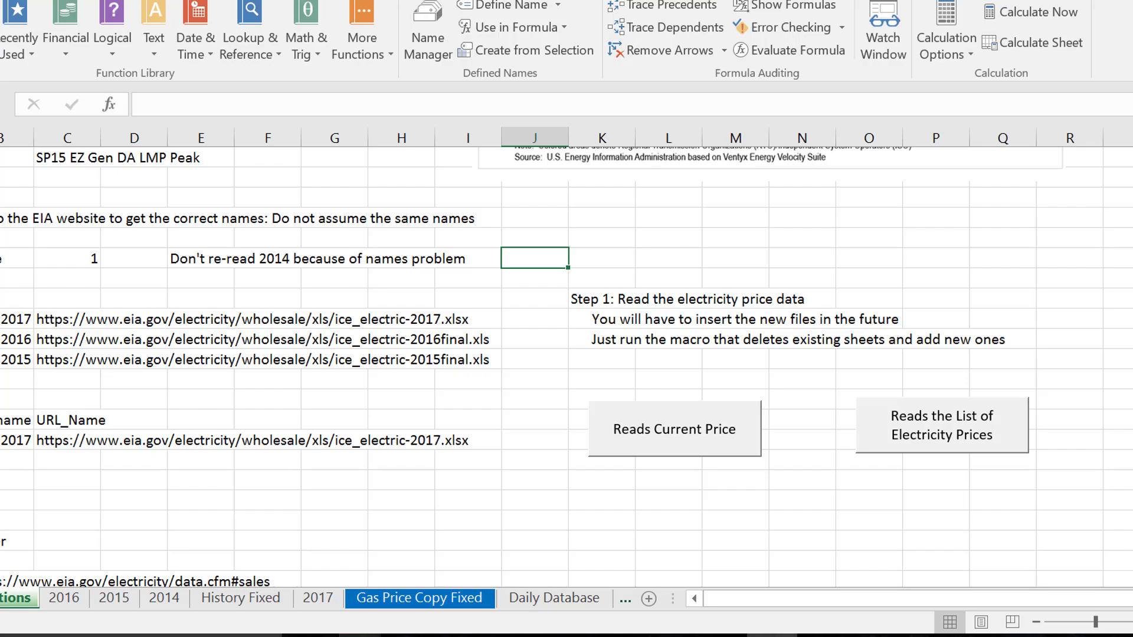
{"action": "key", "text": "alt+F4"}
{"action": "left_click", "coordinate": [541, 329]}
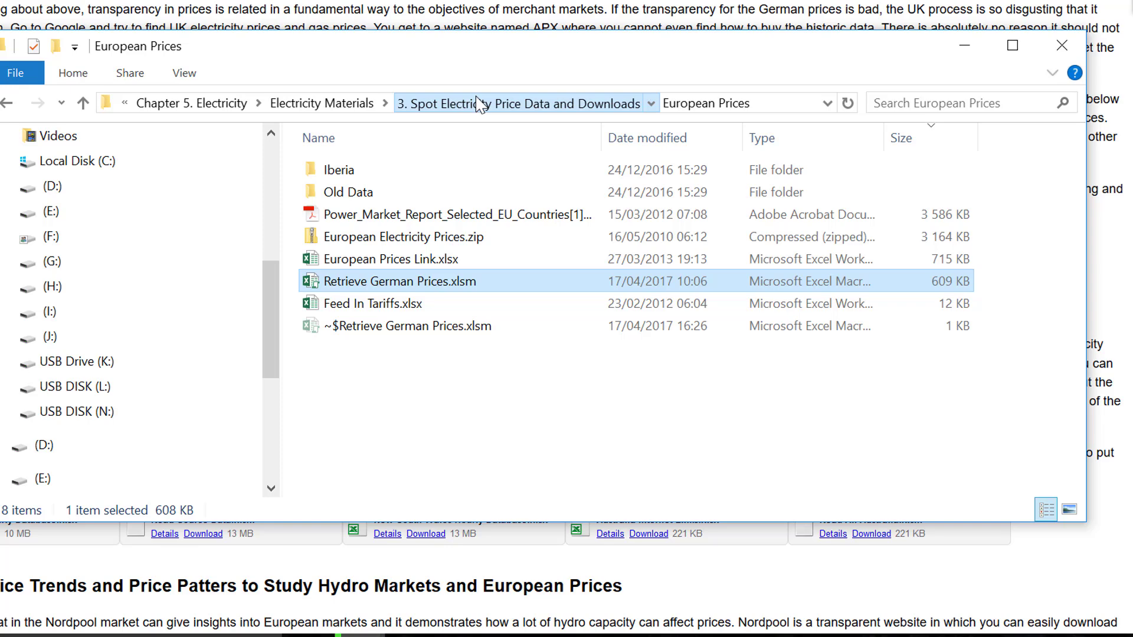
Browse to Australia Hourly Prices and Demand Through 2009 inside the Australia folder and open DATA200603_NSW1.csv.
{"action": "left_click", "coordinate": [363, 110]}
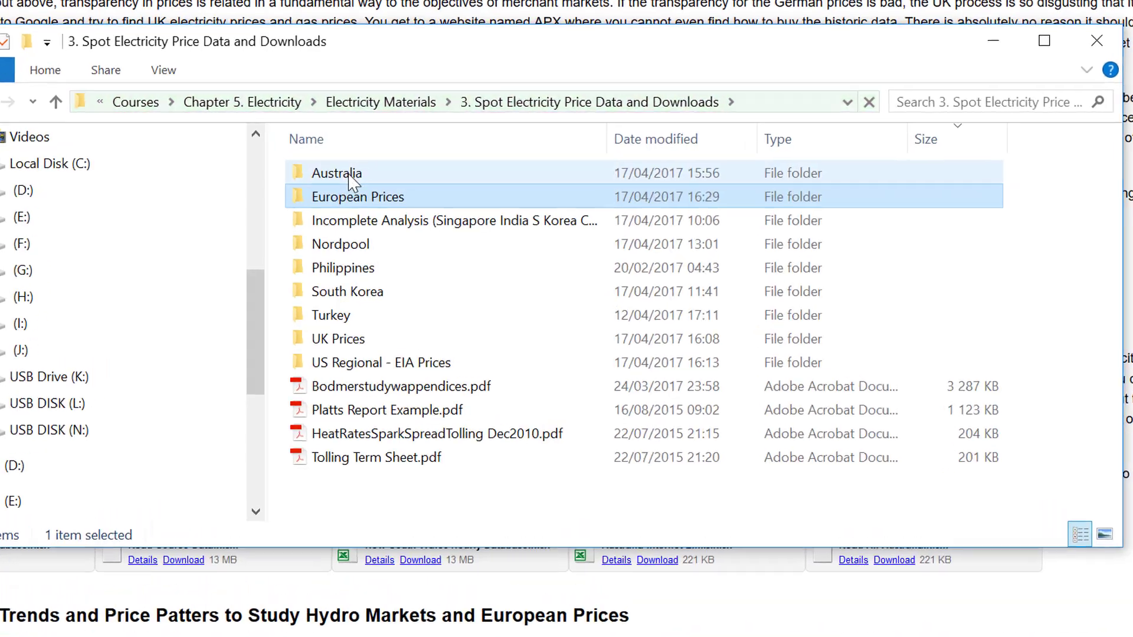
{"action": "double_click", "coordinate": [353, 171]}
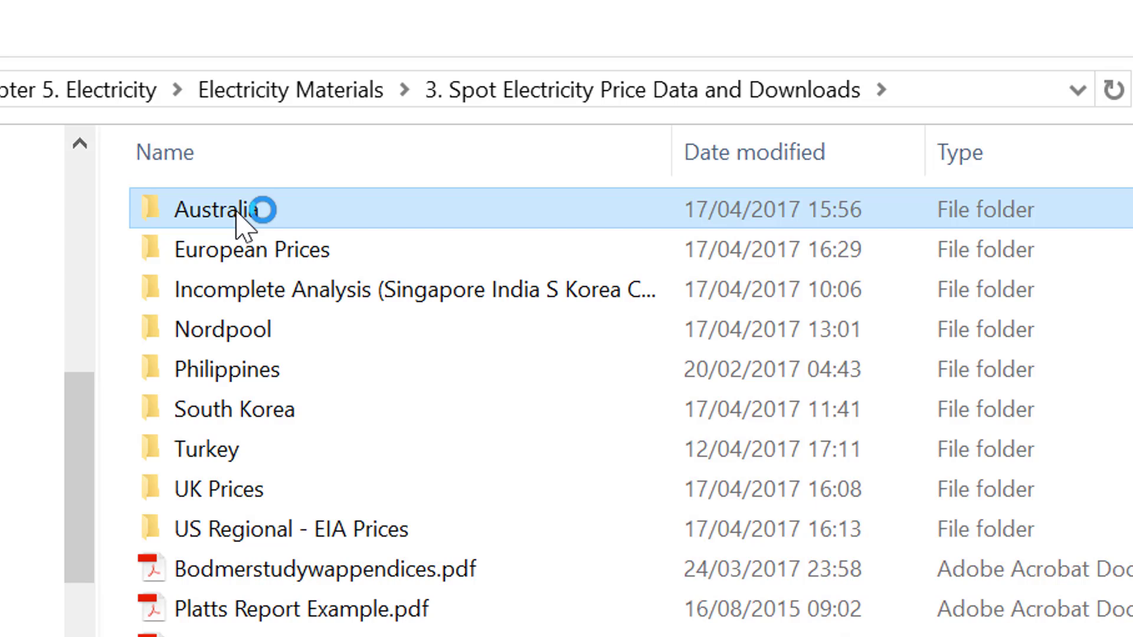
{"action": "double_click", "coordinate": [325, 209]}
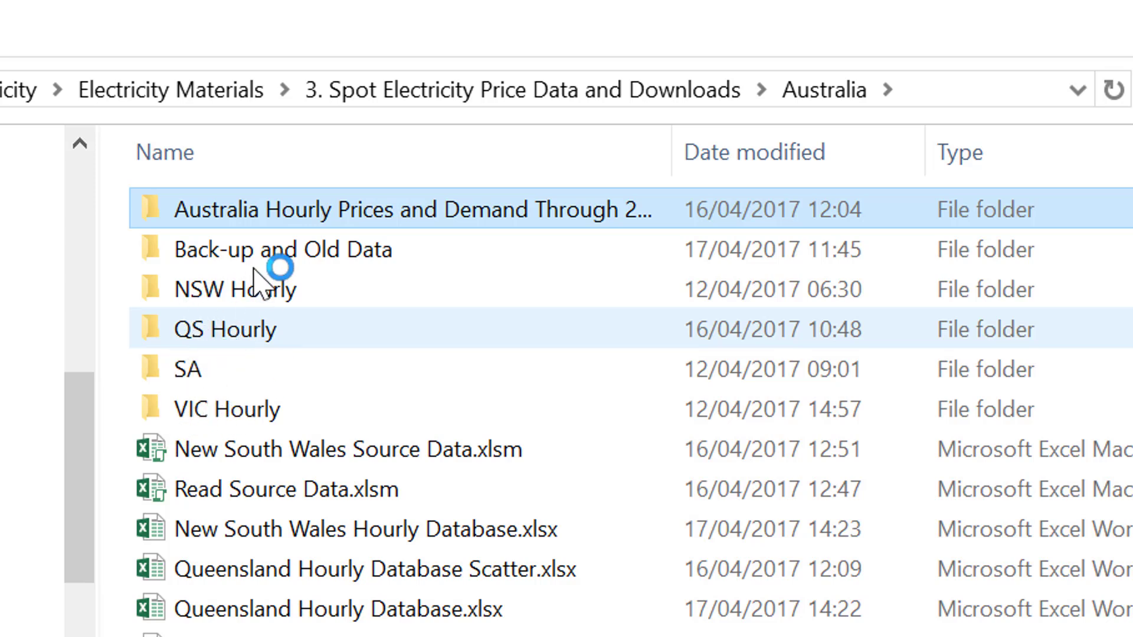
{"action": "left_click", "coordinate": [259, 301]}
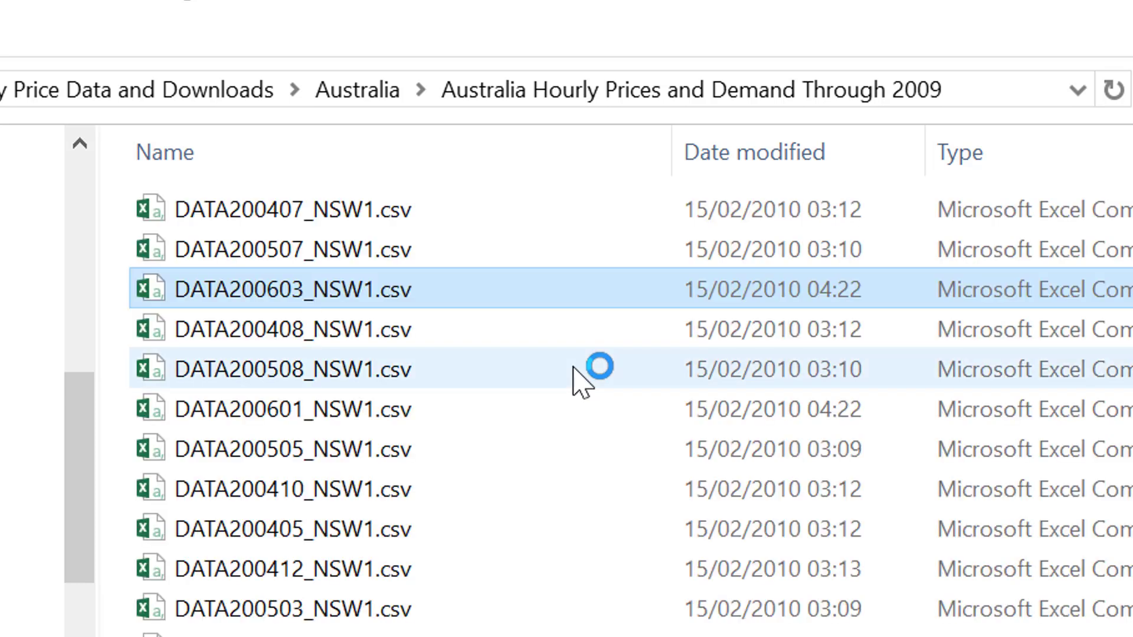
Look through the list of monthly NSW1 CSV files in the folder.
{"action": "key", "text": "Down"}
{"action": "key", "text": "Down"}
{"action": "key", "text": "Down"}
{"action": "key", "text": "Down"}
{"action": "key", "text": "Down"}
{"action": "key", "text": "Down"}
{"action": "key", "text": "Down"}
{"action": "key", "text": "Down"}
{"action": "key", "text": "Down"}
{"action": "key", "text": "Down"}
{"action": "key", "text": "Down"}
{"action": "key", "text": "Down"}
{"action": "key", "text": "Down"}
{"action": "key", "text": "Down"}
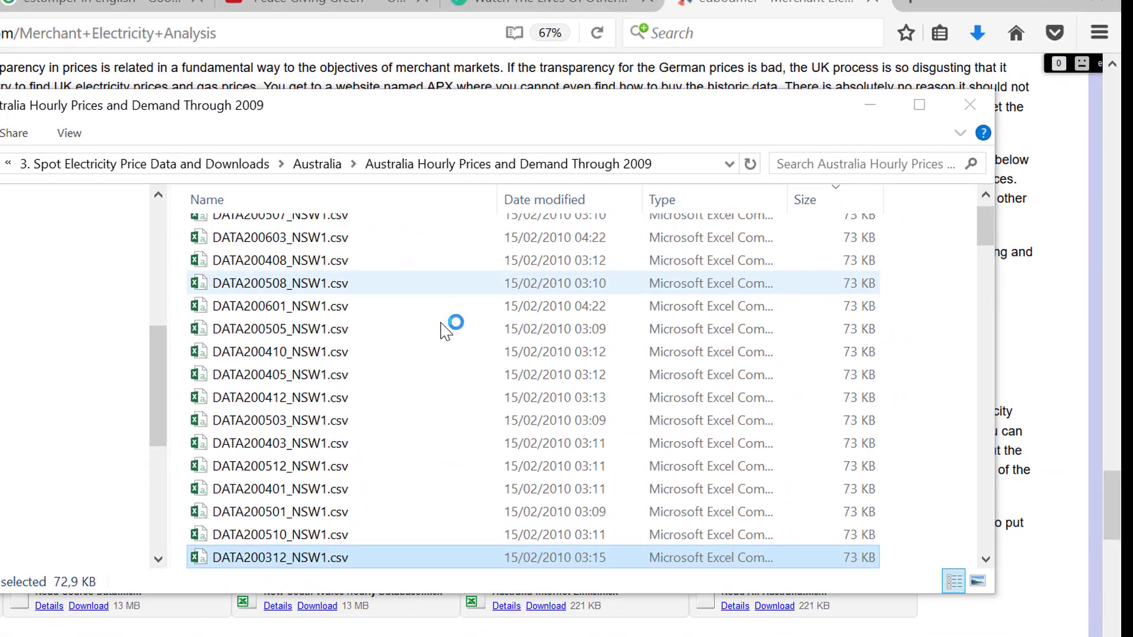
{"action": "key", "text": "Down"}
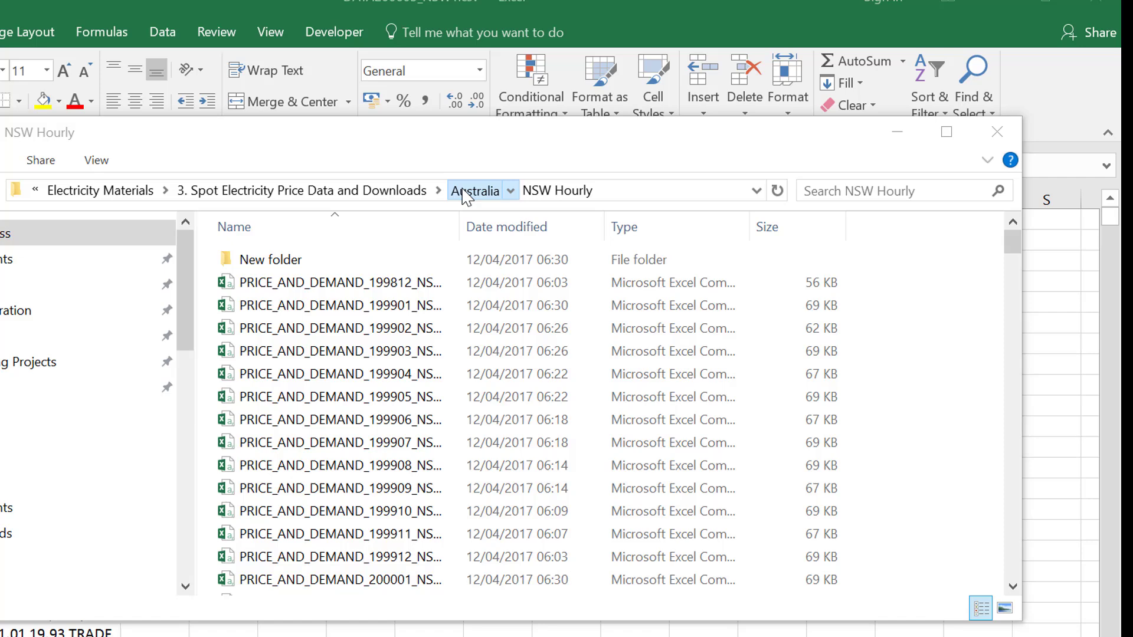
Leave the NSW Hourly folder and go to H. Data Bases and Data Retrieval under Chapter 1. Models and Analysis.
{"action": "left_click", "coordinate": [466, 193]}
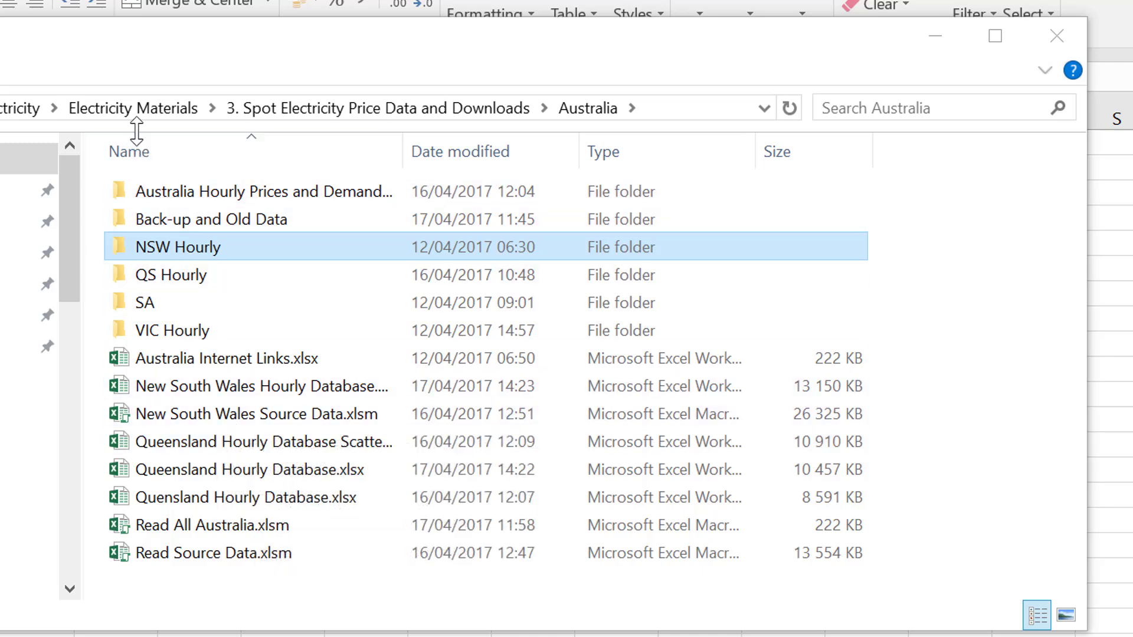
{"action": "left_click", "coordinate": [154, 115]}
{"action": "key", "text": "alt+Tab"}
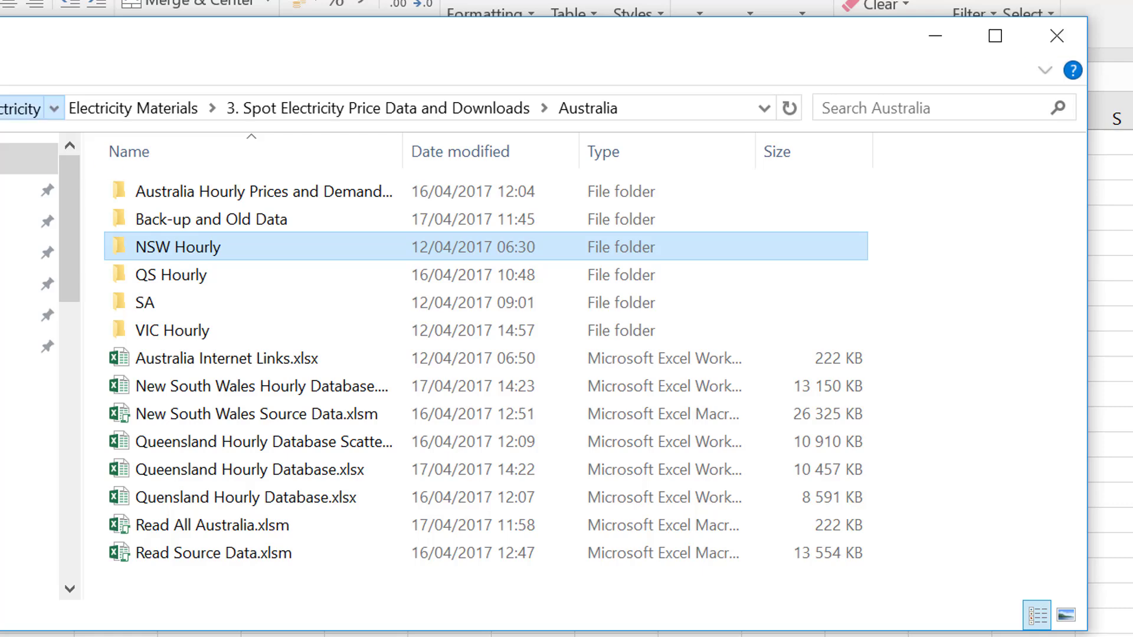
{"action": "key", "text": "F10"}
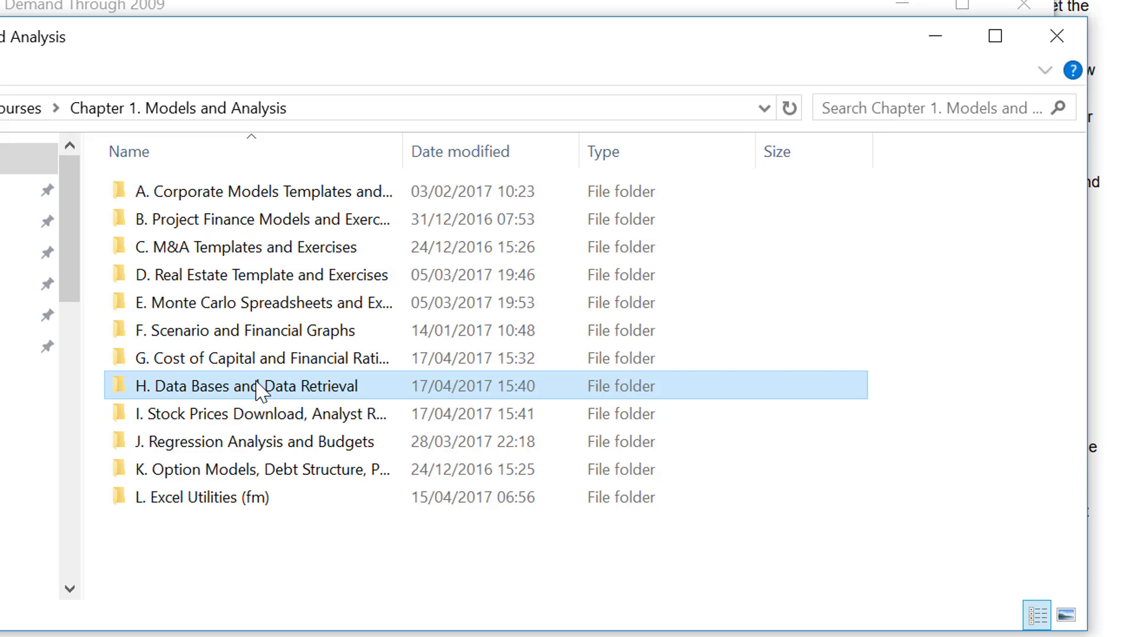
{"action": "double_click", "coordinate": [257, 382]}
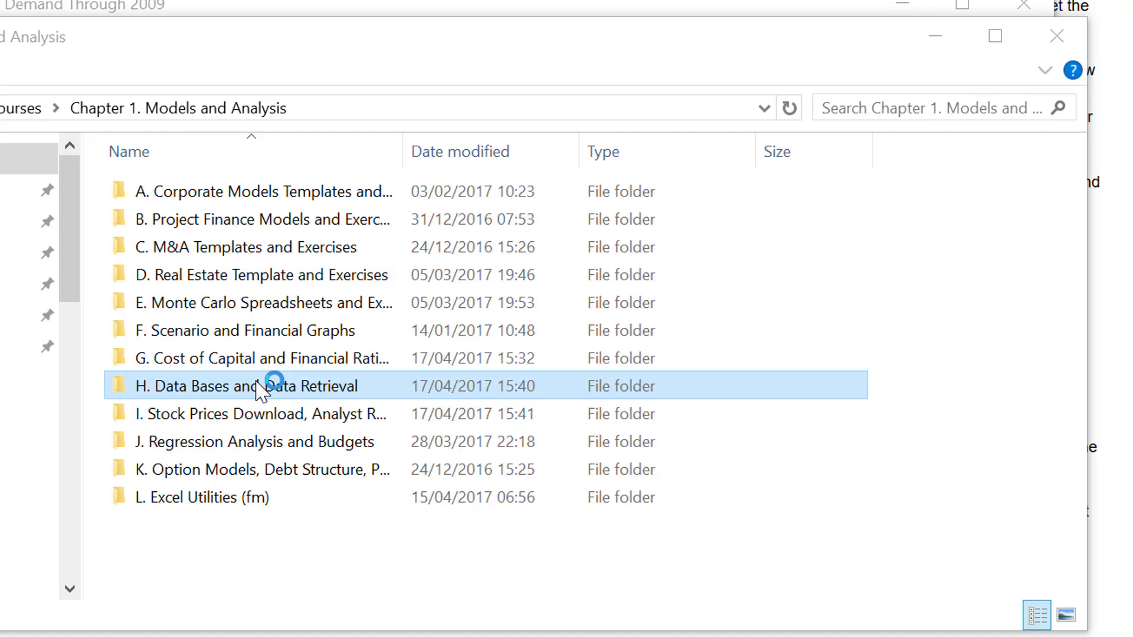
{"action": "left_click", "coordinate": [257, 386]}
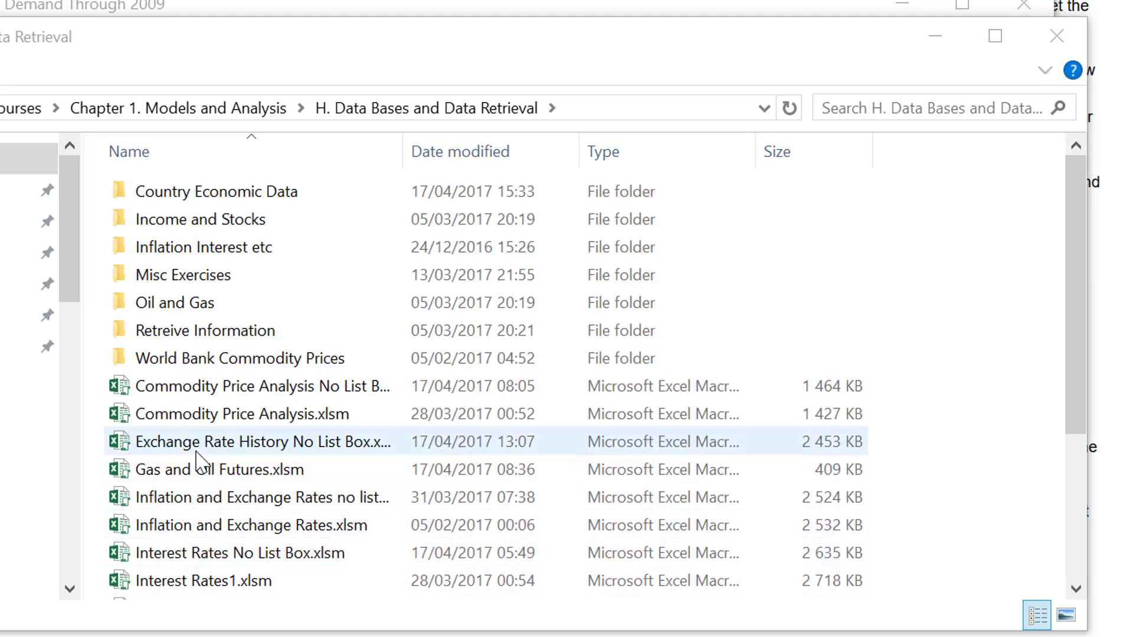
Open the workbook Macros to Read Files.xlsm from the folder.
{"action": "left_click", "coordinate": [1076, 589]}
{"action": "left_click", "coordinate": [1075, 589]}
{"action": "left_click", "coordinate": [1075, 589]}
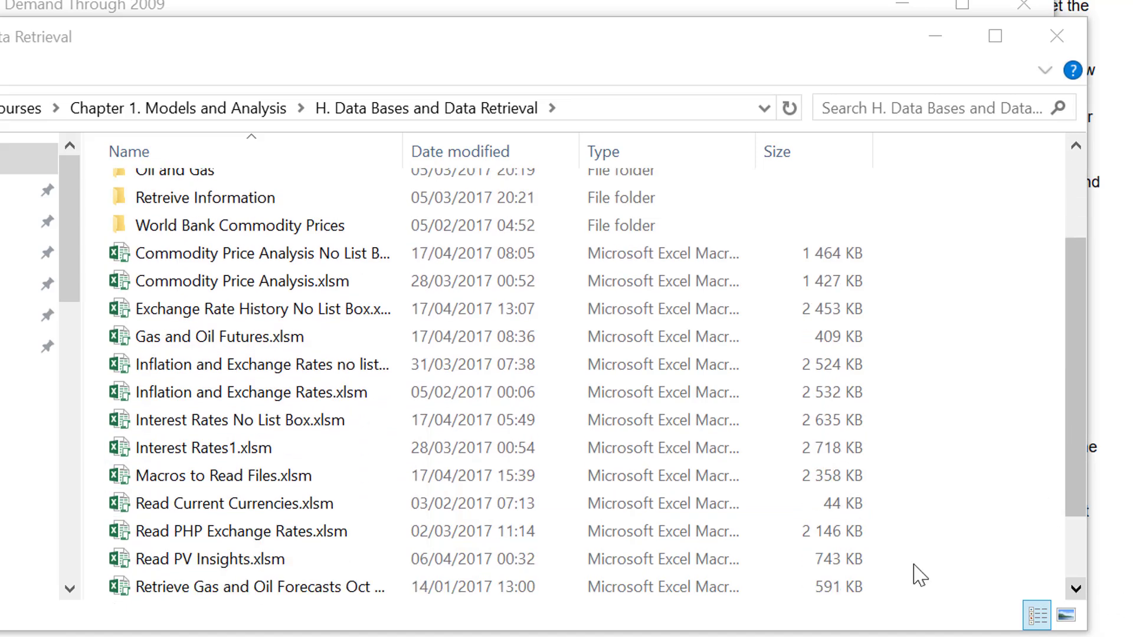
{"action": "left_click", "coordinate": [265, 476]}
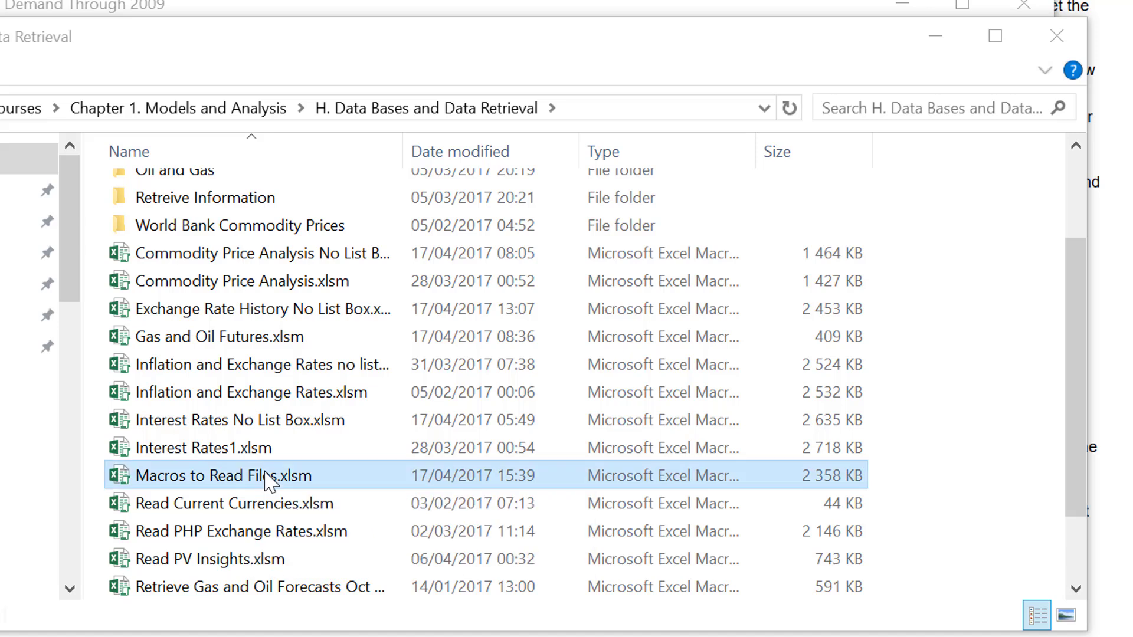
{"action": "double_click", "coordinate": [265, 476]}
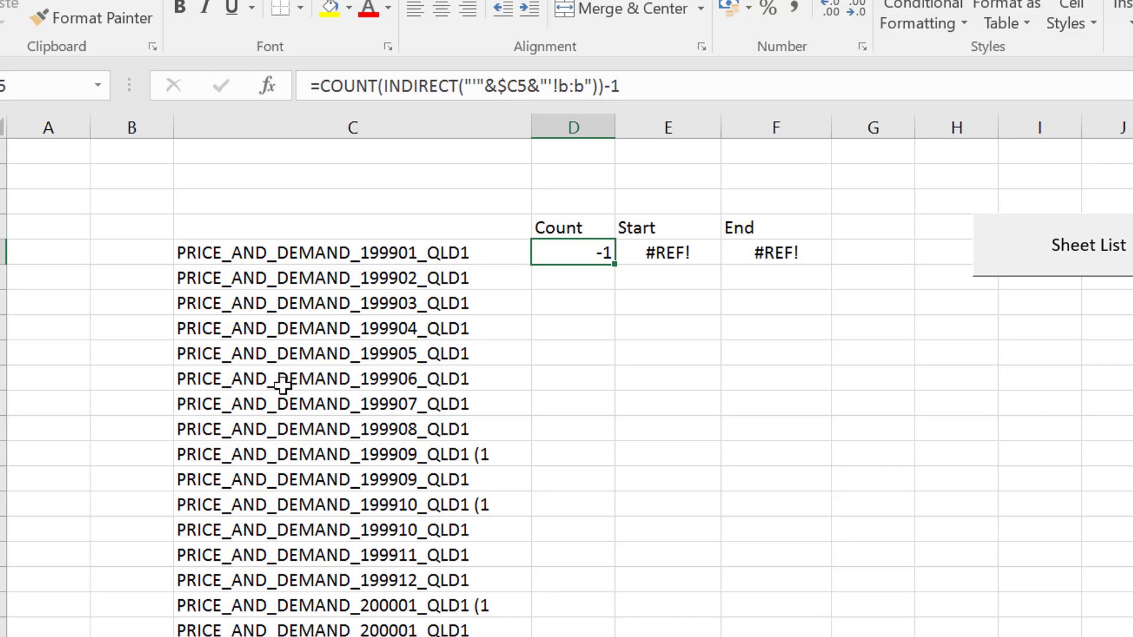
Open the code of the macro assigned to "Put Files in Folder in this file" on the Menu sheet and maximize the code window.
{"action": "key", "text": "ctrl+Page_Up"}
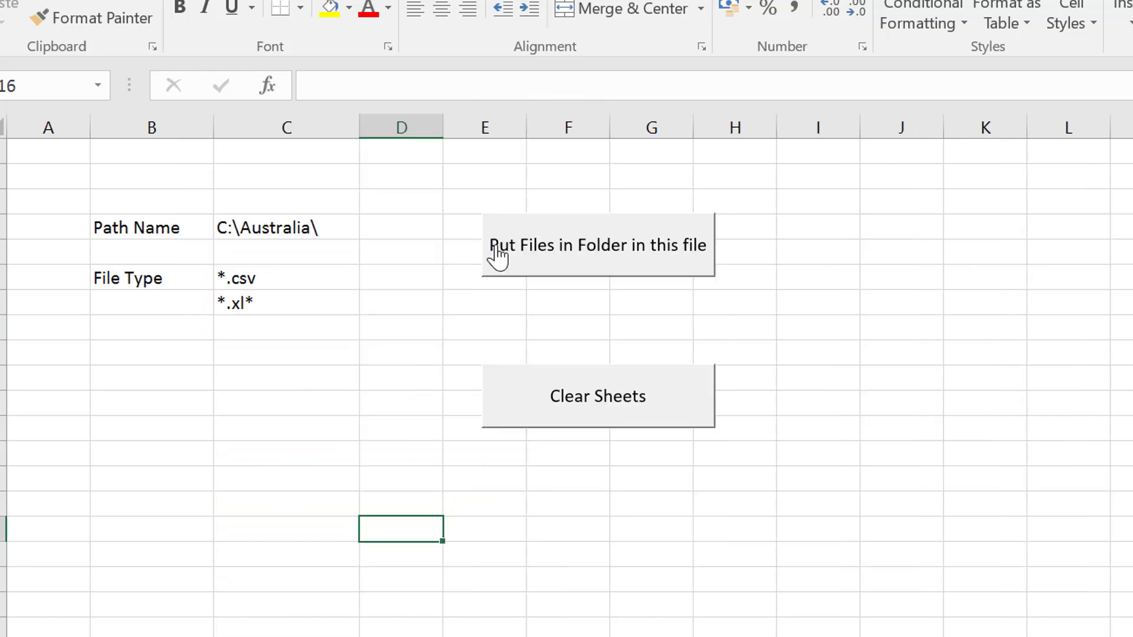
{"action": "right_click", "coordinate": [590, 250]}
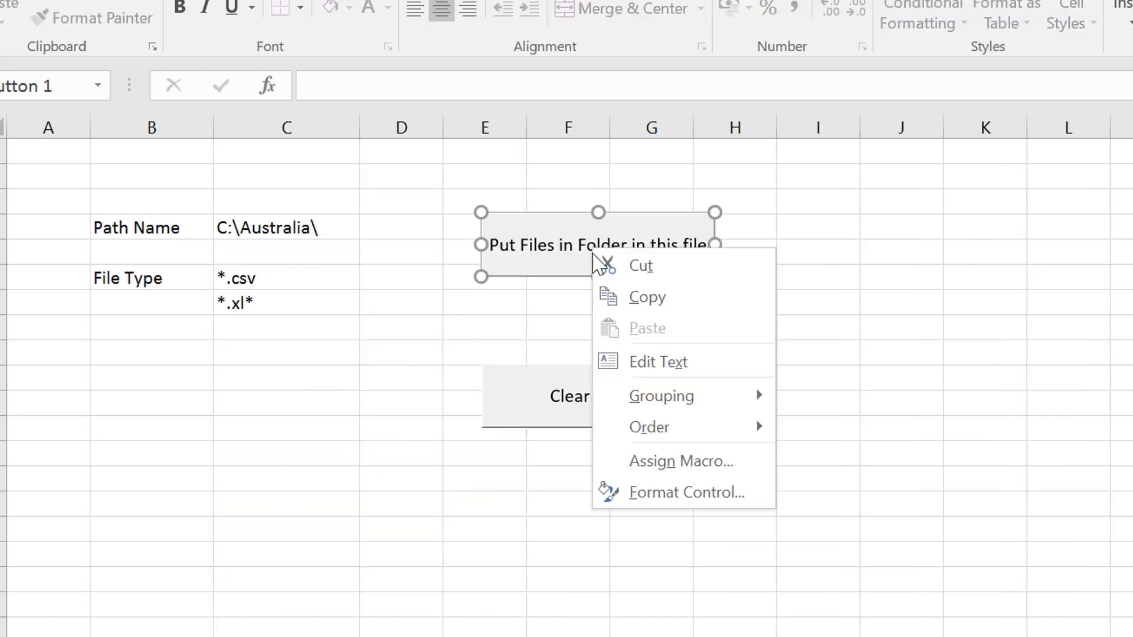
{"action": "left_click", "coordinate": [636, 466]}
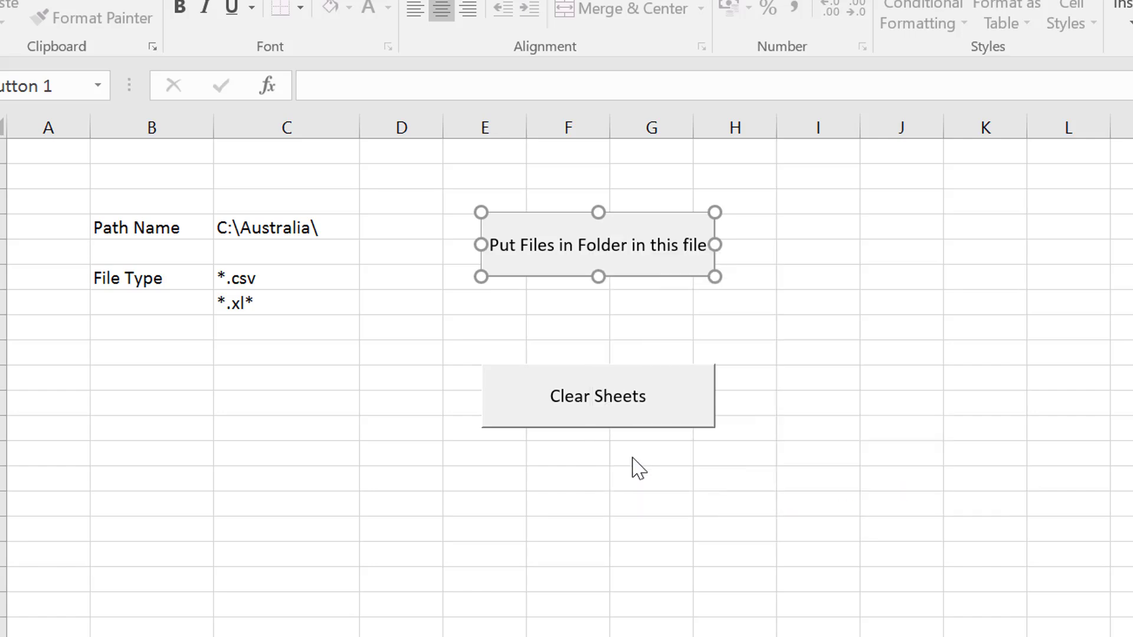
{"action": "left_click", "coordinate": [863, 278]}
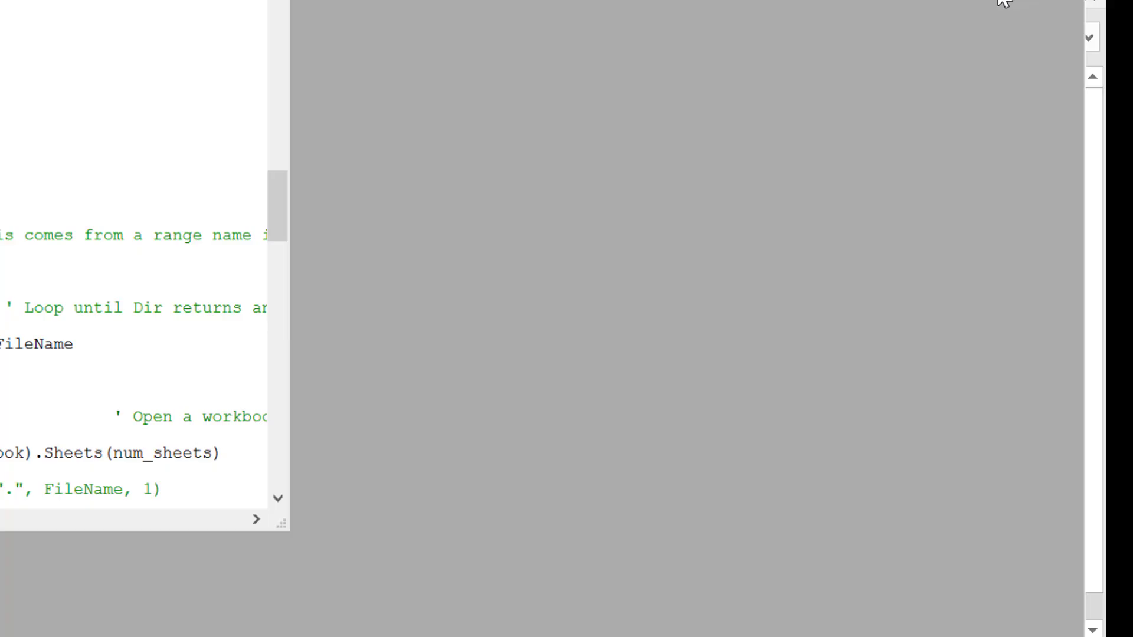
{"action": "left_click", "coordinate": [999, 1]}
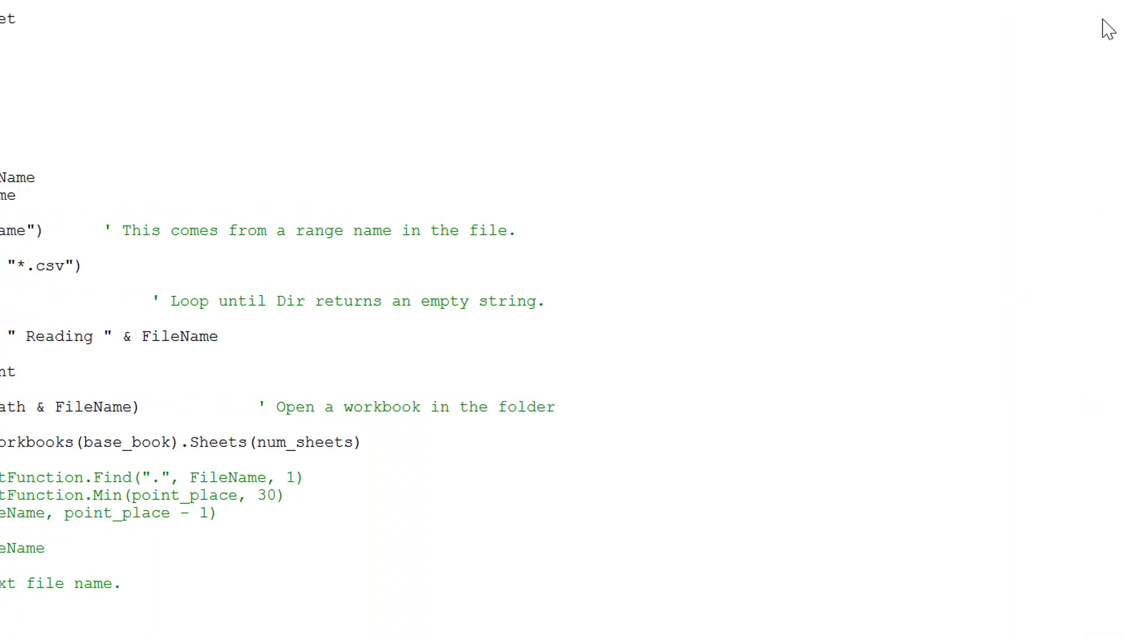
Read through the Merge_in_folder macro, from its variable declarations to the loop that opens the CSV files.
{"action": "key", "text": "Down"}
{"action": "key", "text": "Down"}
{"action": "key", "text": "Down"}
{"action": "key", "text": "Down"}
{"action": "key", "text": "Down"}
{"action": "key", "text": "Down"}
{"action": "key", "text": "Down"}
{"action": "key", "text": "Down"}
{"action": "key", "text": "Down"}
{"action": "key", "text": "Down"}
{"action": "key", "text": "Down"}
{"action": "key", "text": "Down"}
{"action": "key", "text": "Down"}
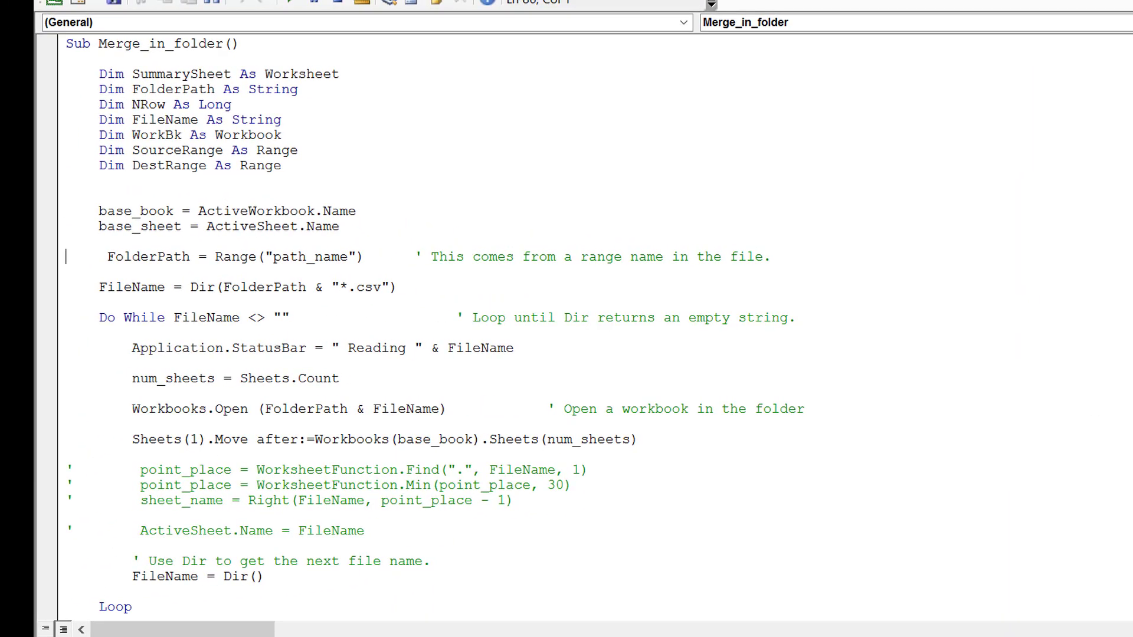
{"action": "key", "text": "Down"}
{"action": "key", "text": "Down"}
{"action": "key", "text": "Up"}
{"action": "key", "text": "Up"}
{"action": "key", "text": "Up"}
{"action": "key", "text": "Up"}
{"action": "key", "text": "Up"}
{"action": "key", "text": "Up"}
{"action": "key", "text": "Up"}
{"action": "key", "text": "Up"}
{"action": "key", "text": "Up"}
{"action": "key", "text": "Up"}
{"action": "key", "text": "Up"}
{"action": "key", "text": "Up"}
{"action": "key", "text": "Up"}
{"action": "key", "text": "Up"}
{"action": "key", "text": "Up"}
{"action": "key", "text": "Up"}
{"action": "key", "text": "Up"}
{"action": "key", "text": "Up"}
{"action": "key", "text": "Up"}
{"action": "key", "text": "Up"}
{"action": "key", "text": "Down"}
{"action": "key", "text": "Down"}
{"action": "key", "text": "Down"}
{"action": "key", "text": "Down"}
{"action": "key", "text": "Down"}
{"action": "key", "text": "Down"}
{"action": "key", "text": "Down"}
{"action": "key", "text": "Down"}
{"action": "key", "text": "Down"}
{"action": "key", "text": "Down"}
{"action": "key", "text": "Down"}
{"action": "key", "text": "Down"}
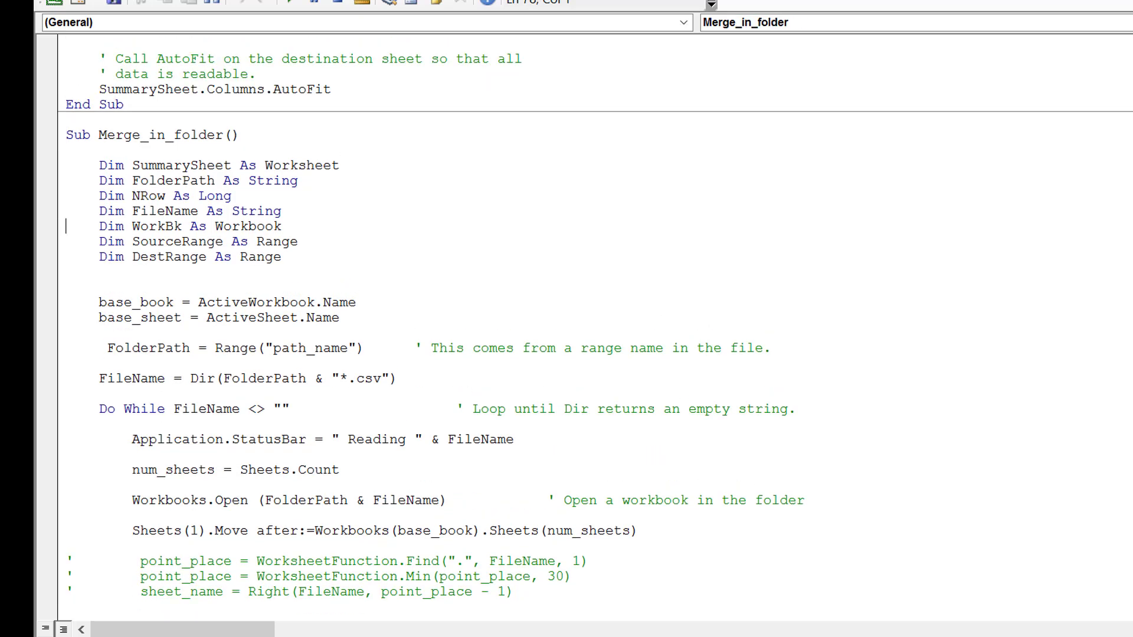
Remove the extra leading space from the FolderPath = Range("path_name") line in Merge_in_folder.
{"action": "key", "text": "Down"}
{"action": "key", "text": "Down"}
{"action": "key", "text": "Down"}
{"action": "key", "text": "Down"}
{"action": "key", "text": "Down"}
{"action": "key", "text": "Down"}
{"action": "key", "text": "Down"}
{"action": "key", "text": "Down"}
{"action": "key", "text": "Down"}
{"action": "key", "text": "Down"}
{"action": "key", "text": "Down"}
{"action": "key", "text": "Down"}
{"action": "key", "text": "Down"}
{"action": "key", "text": "Down"}
{"action": "key", "text": "Up"}
{"action": "key", "text": "Up"}
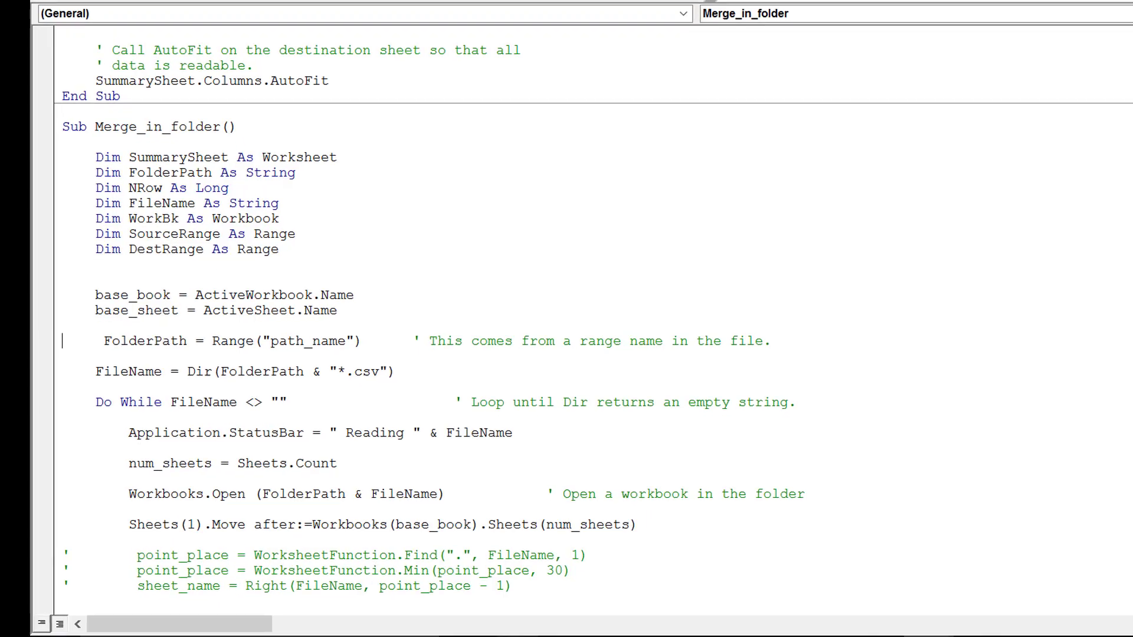
{"action": "key", "text": "Delete"}
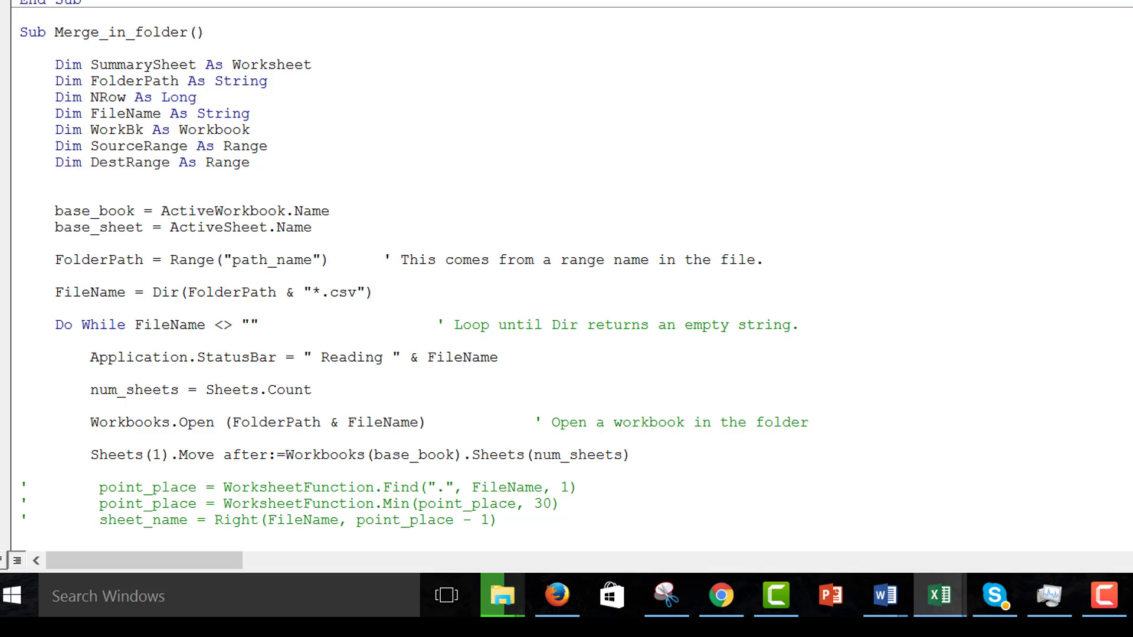
Check the range name of the C:\Australia\ path cell on the Menu sheet and return to the macro code.
{"action": "key", "text": "alt+F11"}
{"action": "left_click", "coordinate": [324, 319]}
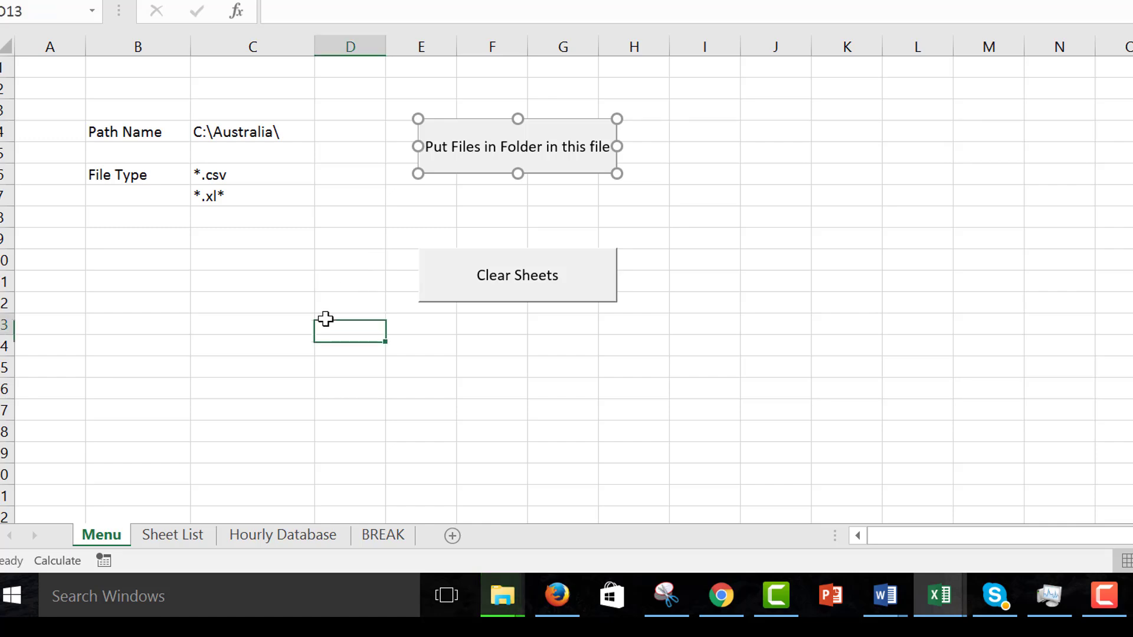
{"action": "left_click", "coordinate": [214, 131]}
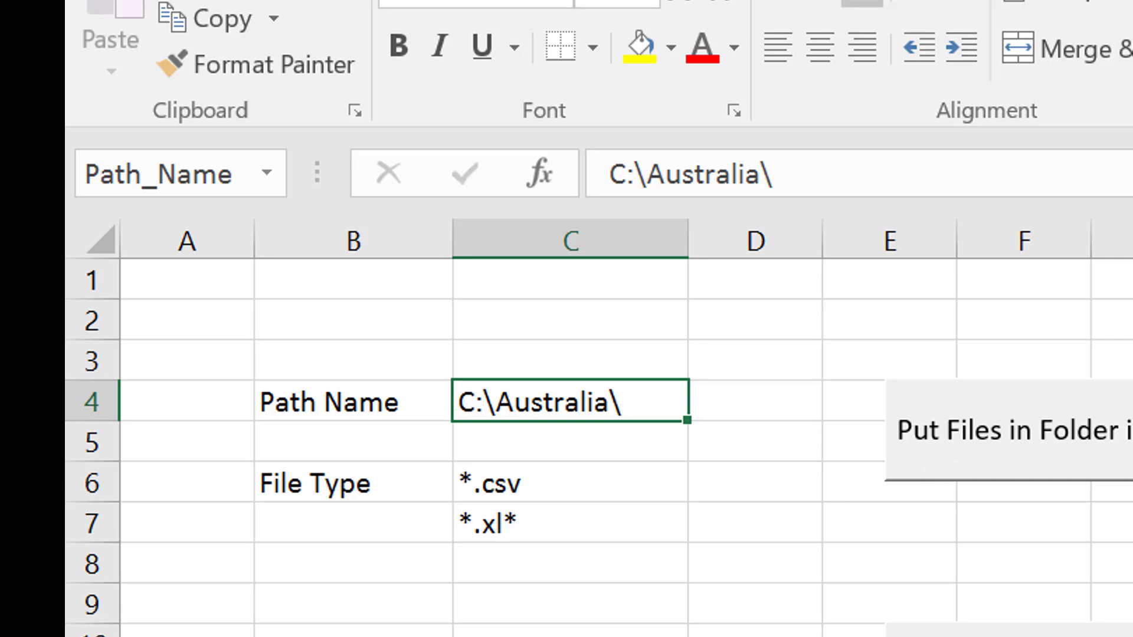
{"action": "left_click", "coordinate": [1131, 635]}
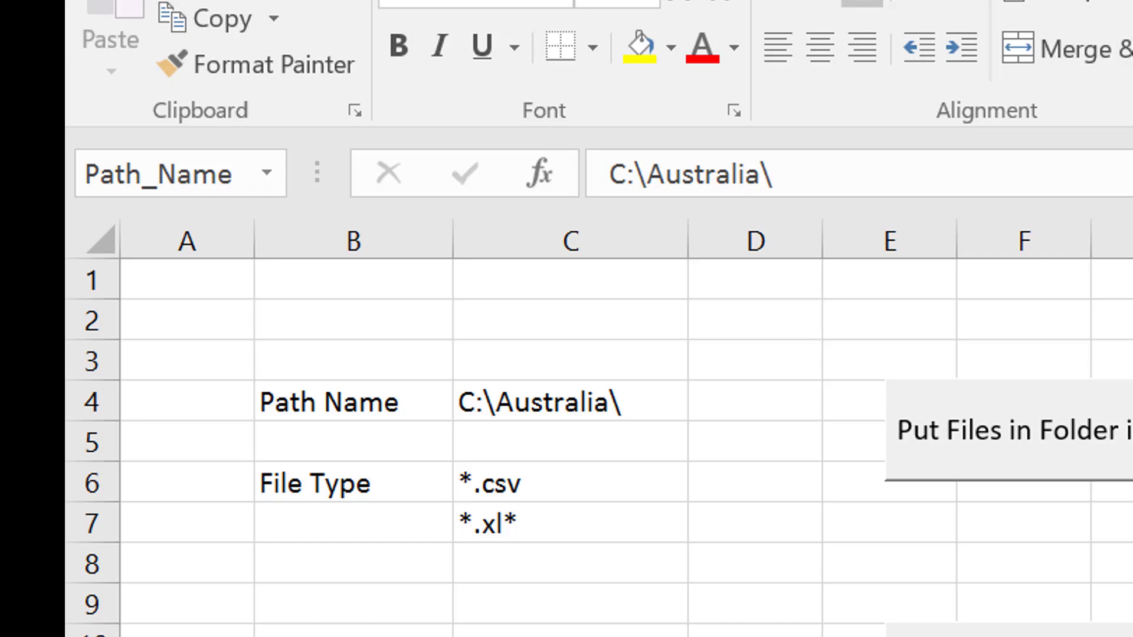
{"action": "key", "text": "alt+Tab"}
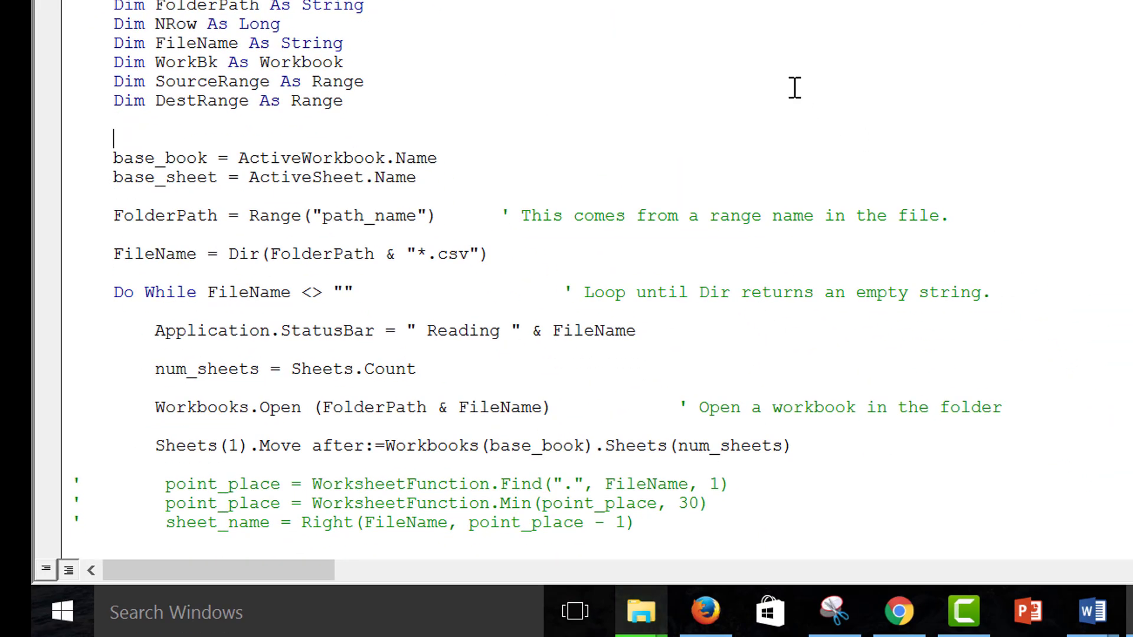
Examine how Merge_in_folder finds the CSV files, loops through them, opens each one and moves its sheet into the base workbook.
{"action": "key", "text": "Down"}
{"action": "key", "text": "Down"}
{"action": "key", "text": "Down"}
{"action": "key", "text": "Down"}
{"action": "key", "text": "Down"}
{"action": "key", "text": "Down"}
{"action": "key", "text": "Down"}
{"action": "key", "text": "Down"}
{"action": "key", "text": "Down"}
{"action": "key", "text": "Down"}
{"action": "key", "text": "Down"}
{"action": "key", "text": "Down"}
{"action": "key", "text": "Down"}
{"action": "key", "text": "Down"}
{"action": "key", "text": "Down"}
{"action": "key", "text": "Down"}
{"action": "key", "text": "Up"}
{"action": "key", "text": "Up"}
{"action": "key", "text": "Up"}
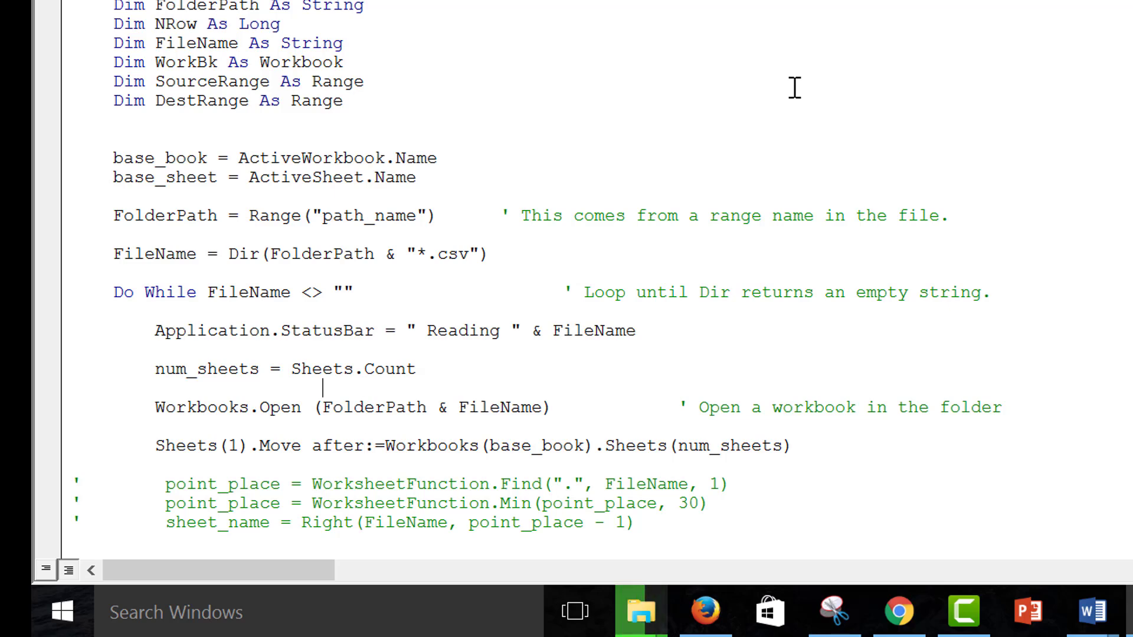
{"action": "key", "text": "Up"}
{"action": "key", "text": "Up"}
{"action": "key", "text": "Home"}
{"action": "key", "text": "Up"}
{"action": "key", "text": "Up"}
{"action": "key", "text": "Up"}
{"action": "key", "text": "Up"}
{"action": "key", "text": "Up"}
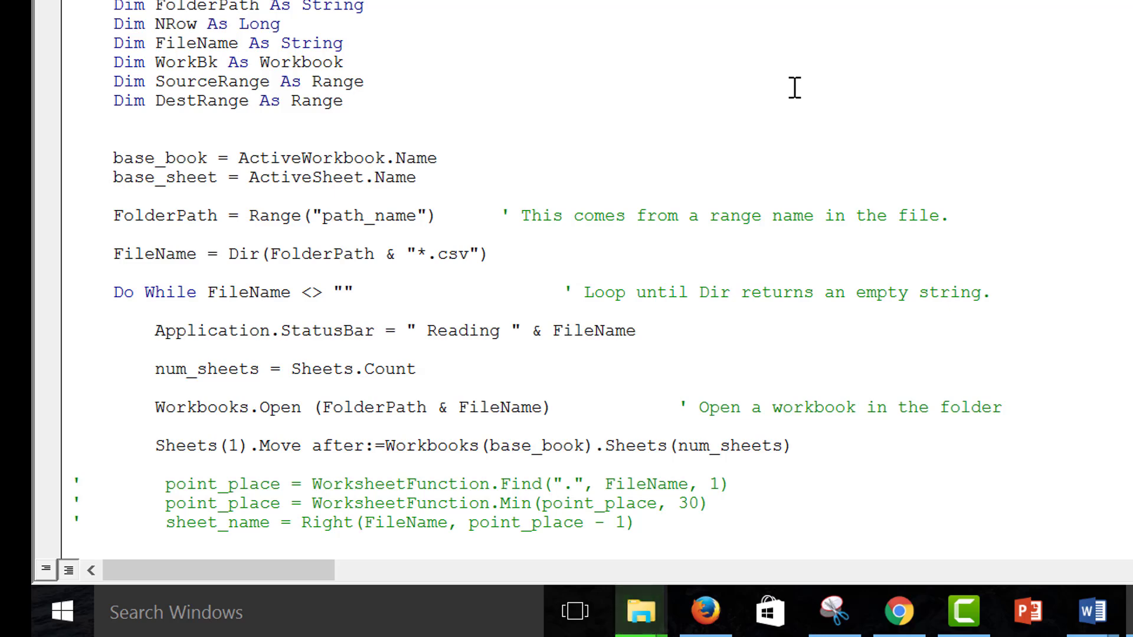
{"action": "key", "text": "Down"}
{"action": "key", "text": "Down"}
{"action": "key", "text": "Down"}
{"action": "key", "text": "Down"}
{"action": "key", "text": "Down"}
{"action": "key", "text": "Down"}
{"action": "key", "text": "Down"}
{"action": "key", "text": "Down"}
{"action": "key", "text": "Down"}
{"action": "key", "text": "Down"}
{"action": "key", "text": "Down"}
{"action": "key", "text": "Down"}
{"action": "key", "text": "Down"}
{"action": "key", "text": "Down"}
{"action": "key", "text": "Down"}
{"action": "key", "text": "Down"}
{"action": "key", "text": "Down"}
{"action": "key", "text": "Down"}
{"action": "key", "text": "Down"}
{"action": "key", "text": "Down"}
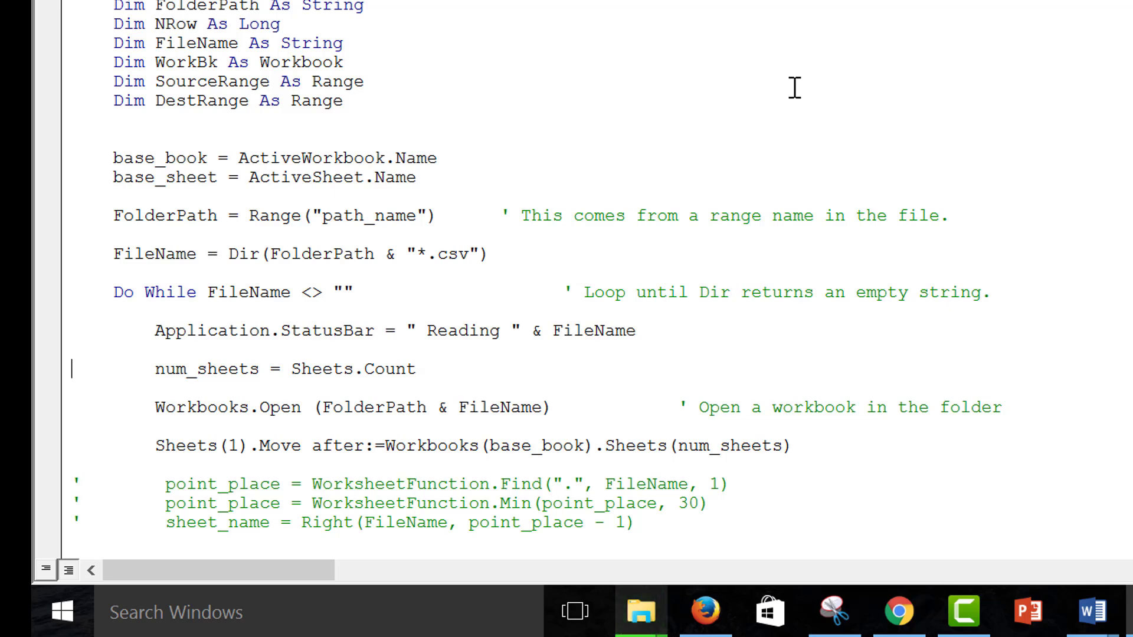
Examine the status bar message, sheet count and Workbooks.Open lines inside the Do While loop of Merge_in_folder.
{"action": "key", "text": "Up"}
{"action": "key", "text": "Up"}
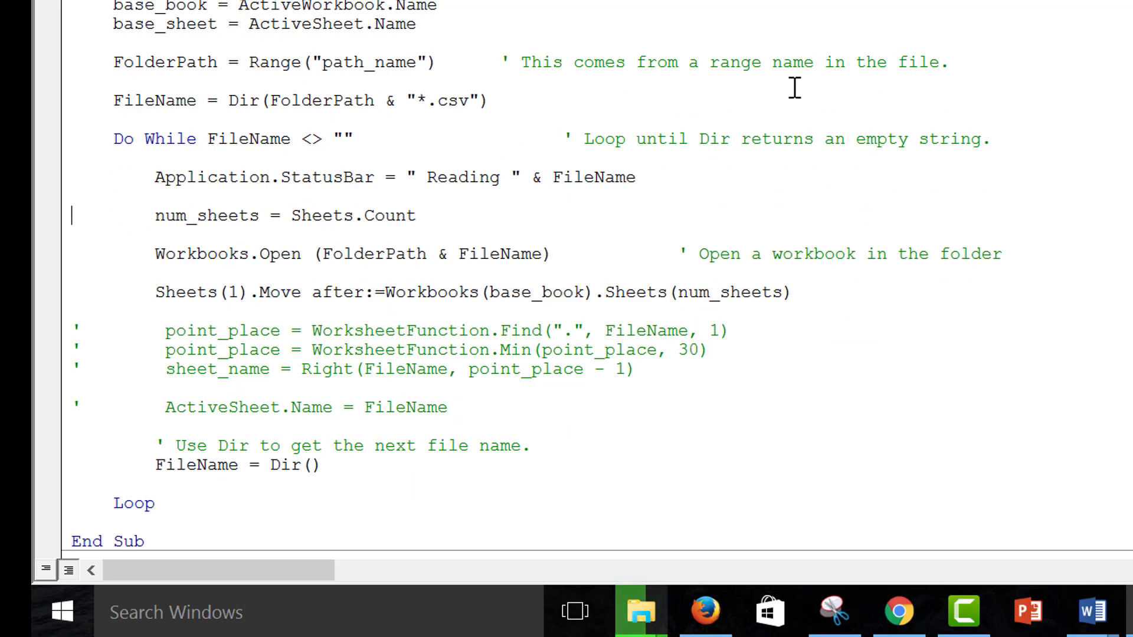
{"action": "key", "text": "Up"}
{"action": "key", "text": "Up"}
{"action": "key", "text": "Up"}
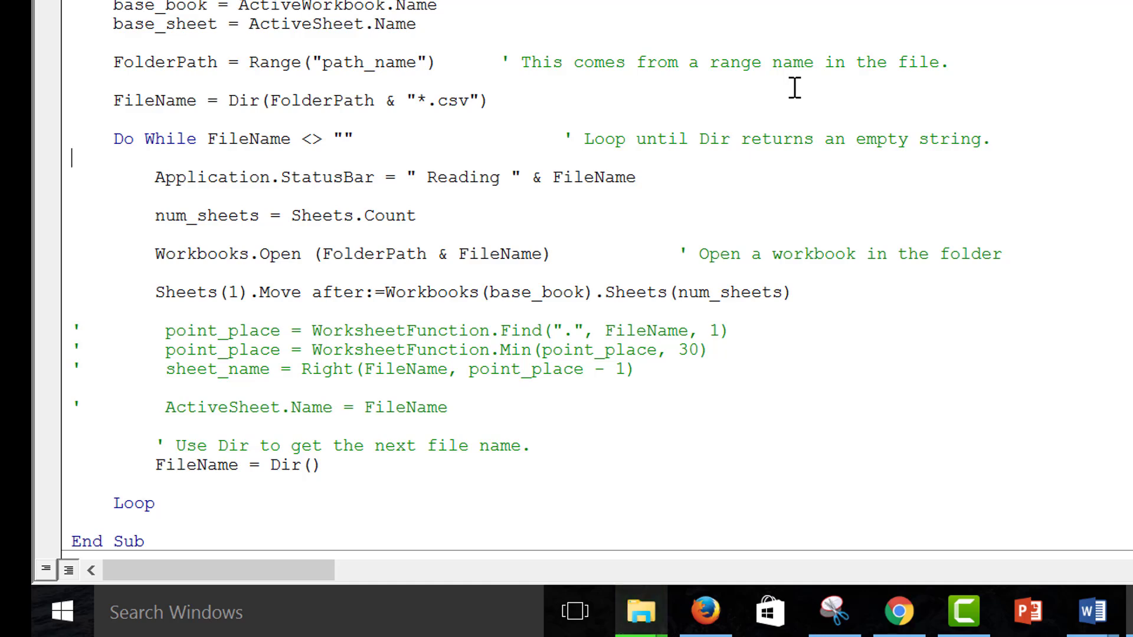
{"action": "key", "text": "Down"}
{"action": "key", "text": "Down"}
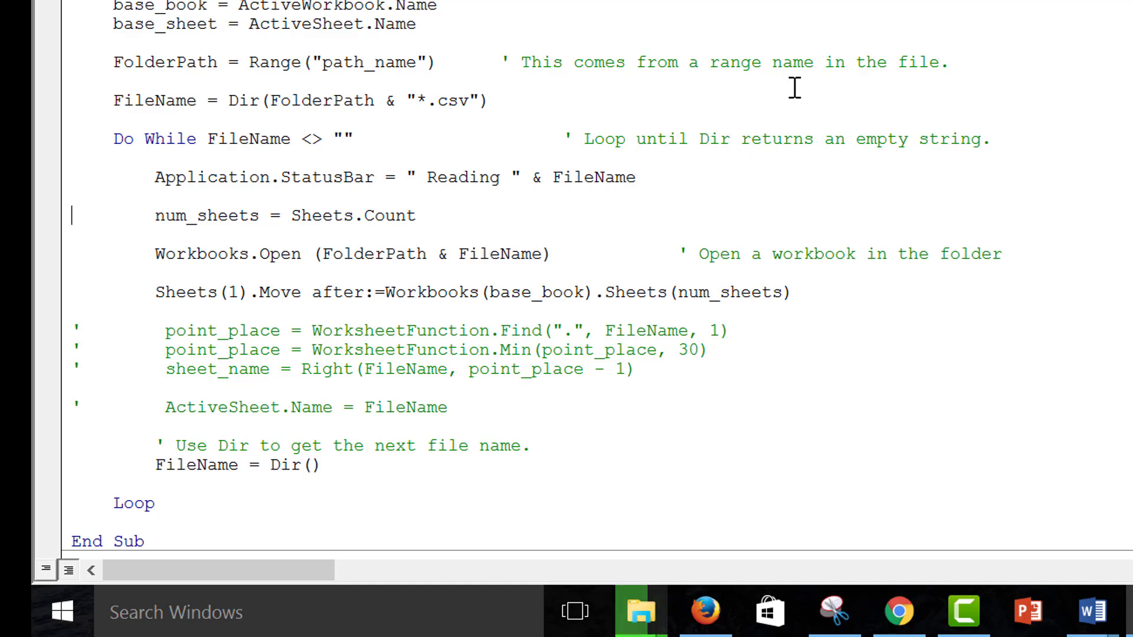
{"action": "key", "text": "Down"}
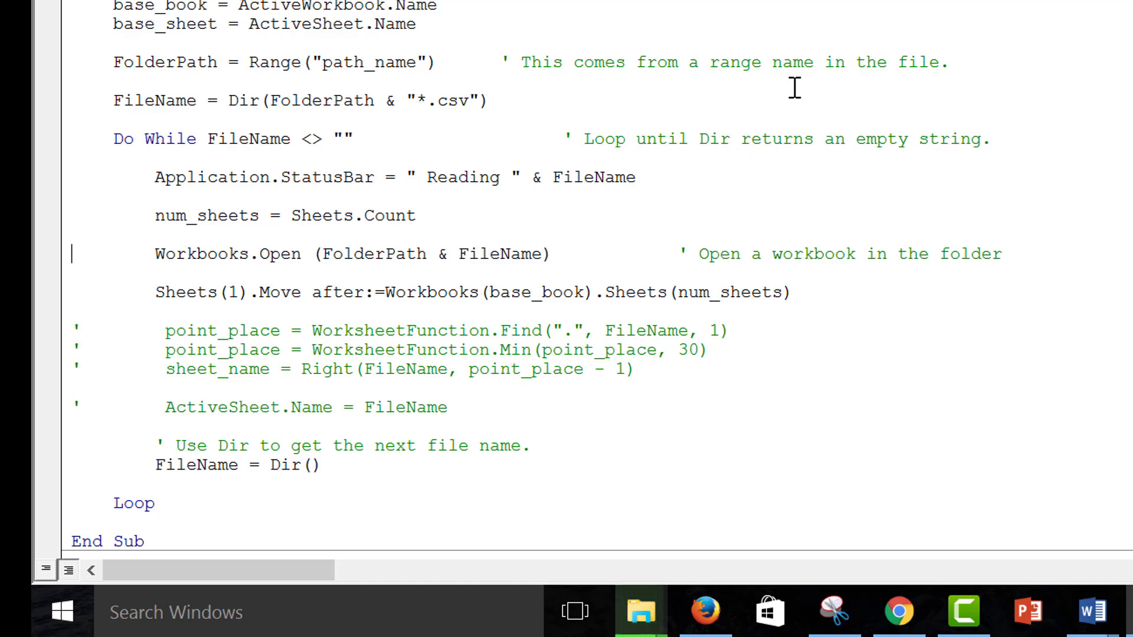
{"action": "key", "text": "shift+Down"}
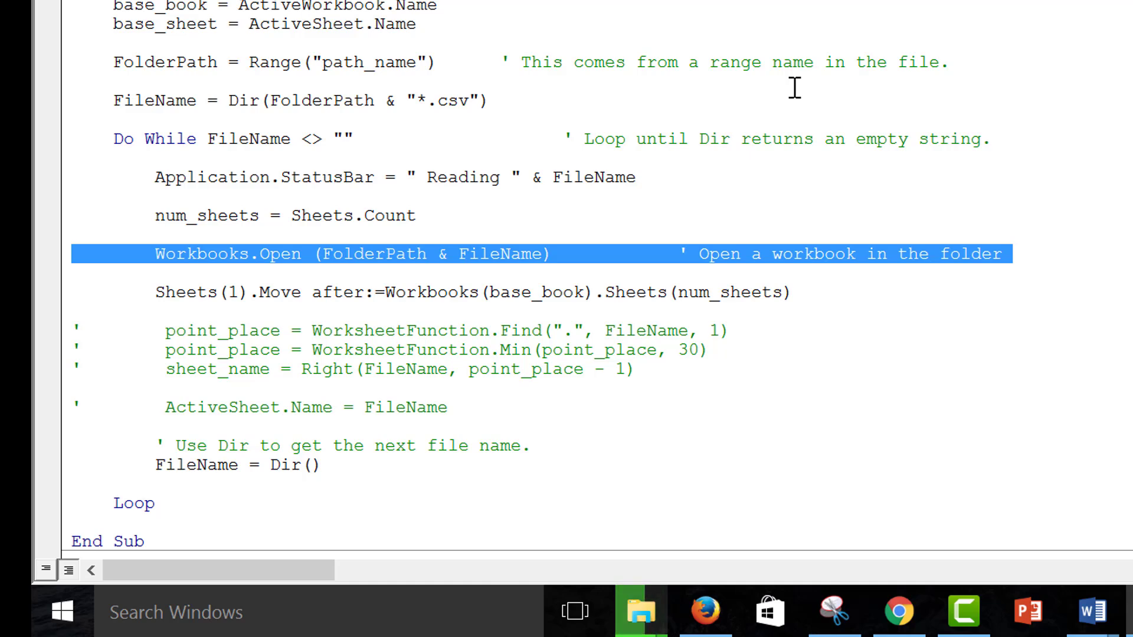
{"action": "key", "text": "Right"}
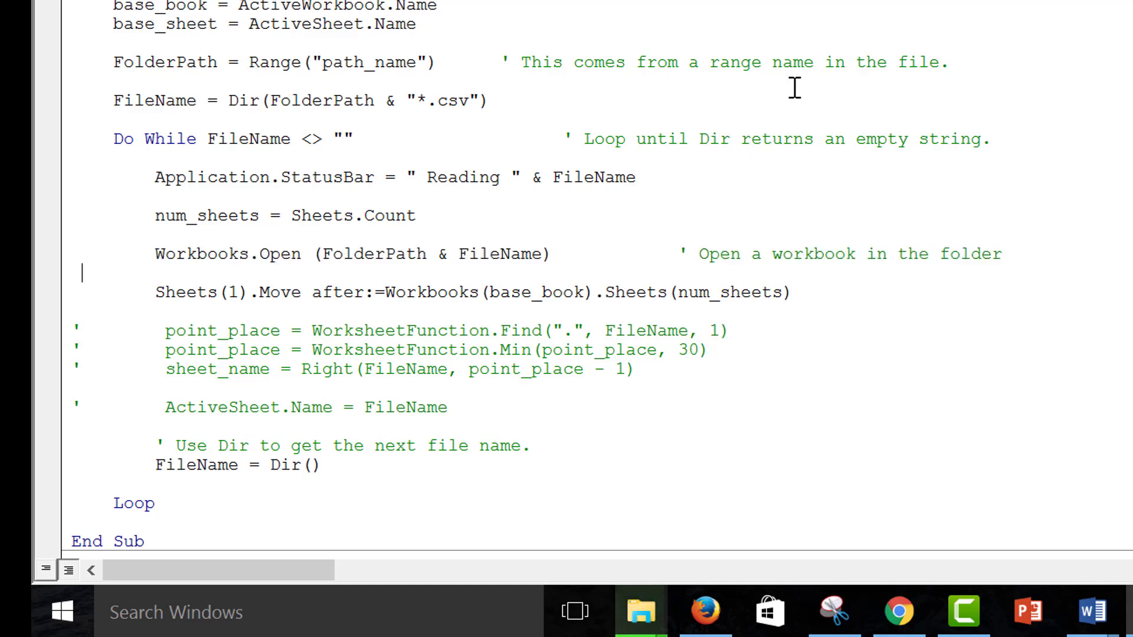
{"action": "key", "text": "Down"}
{"action": "key", "text": "Left"}
{"action": "key", "text": "Left"}
{"action": "key", "text": "Up"}
{"action": "key", "text": "Up"}
{"action": "key", "text": "Right"}
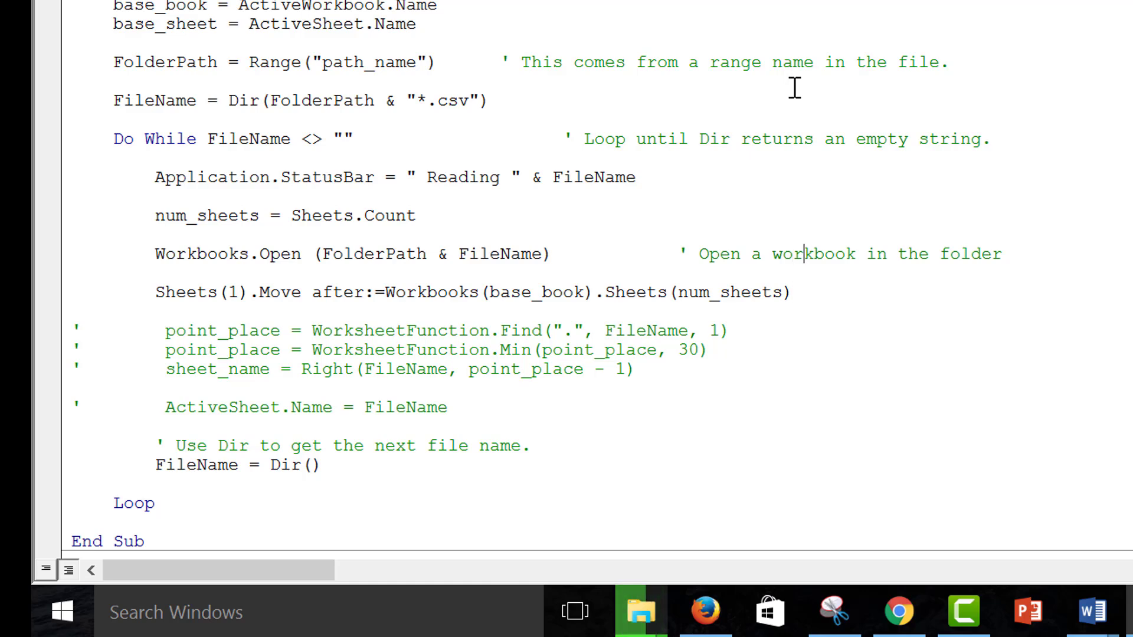
Read the rest of the loop, from the sheet move line through the commented-out naming lines to FileName = Dir().
{"action": "key", "text": "Down"}
{"action": "key", "text": "Down"}
{"action": "key", "text": "Down"}
{"action": "key", "text": "Down"}
{"action": "key", "text": "Down"}
{"action": "key", "text": "Down"}
{"action": "key", "text": "Down"}
{"action": "key", "text": "Down"}
{"action": "key", "text": "Down"}
{"action": "key", "text": "Down"}
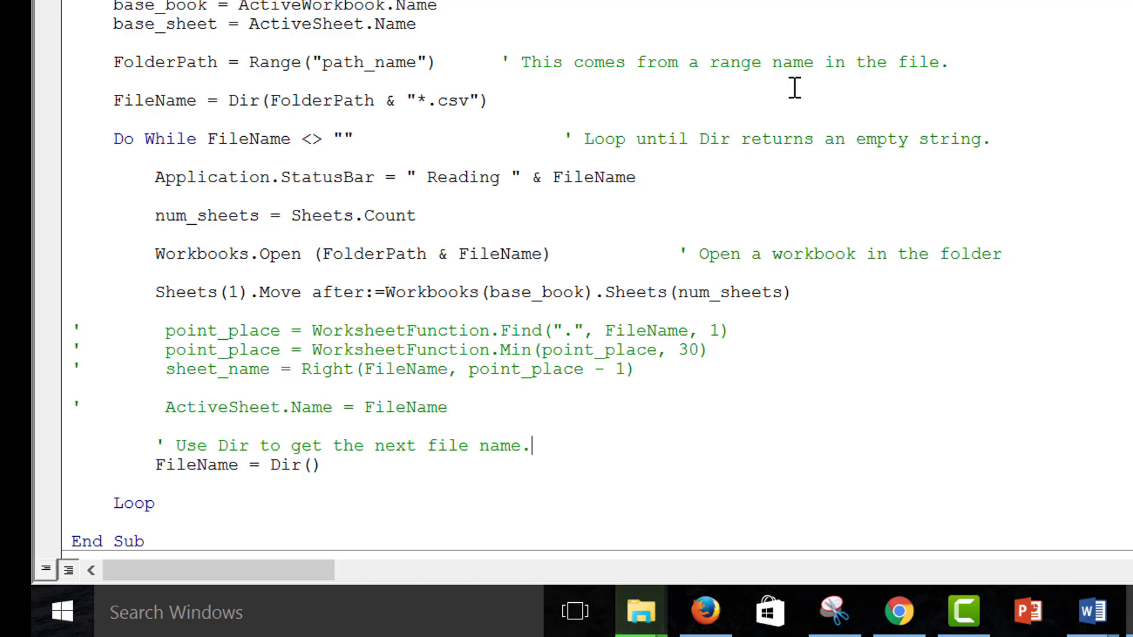
{"action": "key", "text": "Up"}
{"action": "key", "text": "Up"}
{"action": "key", "text": "Down"}
{"action": "key", "text": "Down"}
{"action": "key", "text": "Down"}
{"action": "key", "text": "Down"}
{"action": "key", "text": "Down"}
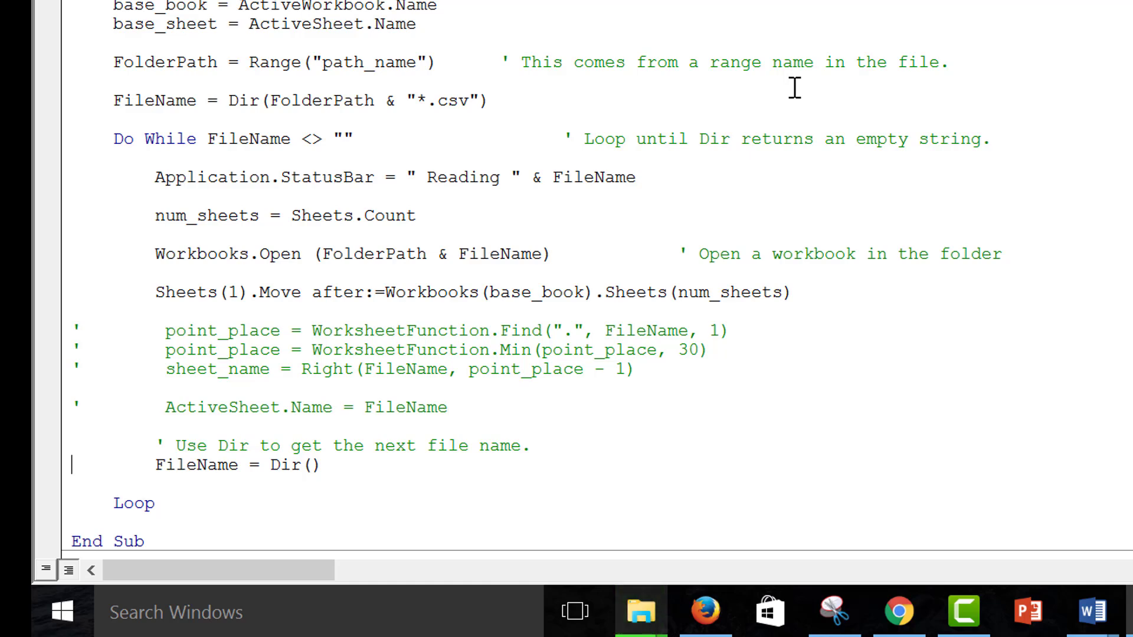
{"action": "key", "text": "Up"}
{"action": "key", "text": "Up"}
{"action": "key", "text": "Down"}
{"action": "key", "text": "Down"}
Return to the workbook and examine the row 10 formulas on the Hourly Database sheet, from the date through Price and Demand.
{"action": "key", "text": "alt+F11"}
{"action": "left_click", "coordinate": [489, 392]}
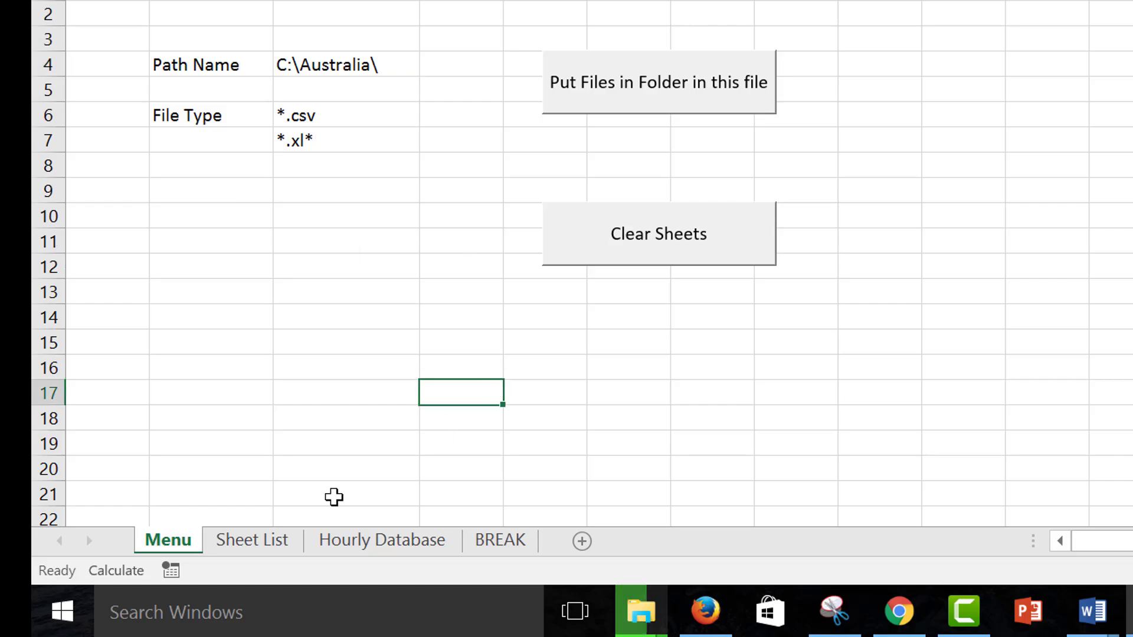
{"action": "left_click", "coordinate": [276, 541]}
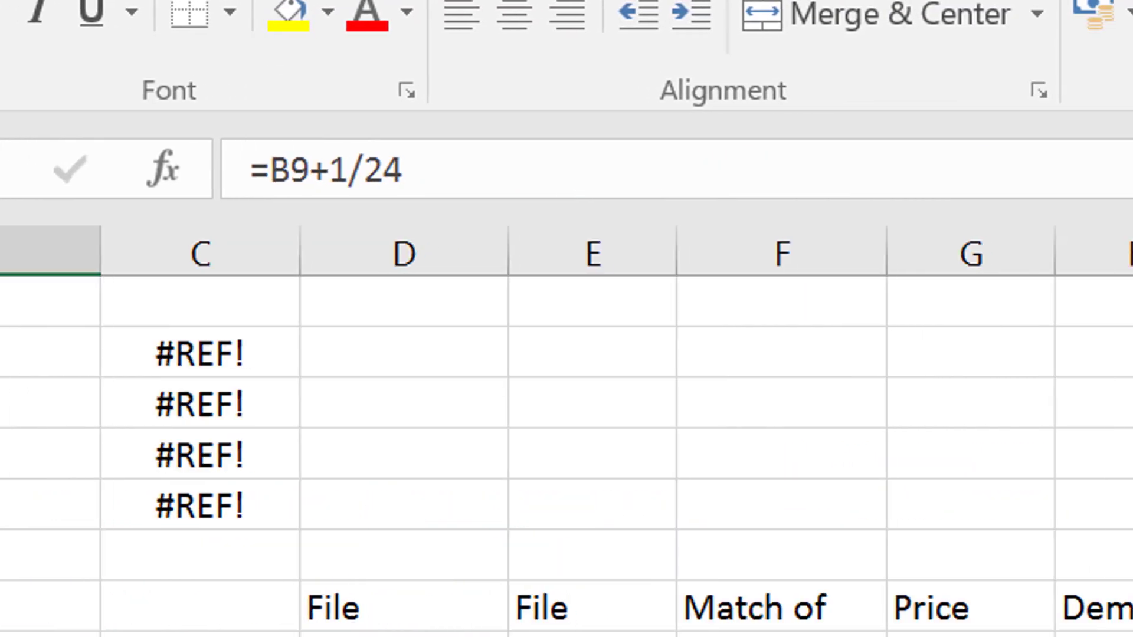
{"action": "key", "text": "Right"}
{"action": "key", "text": "Right"}
{"action": "key", "text": "Right"}
{"action": "key", "text": "Right"}
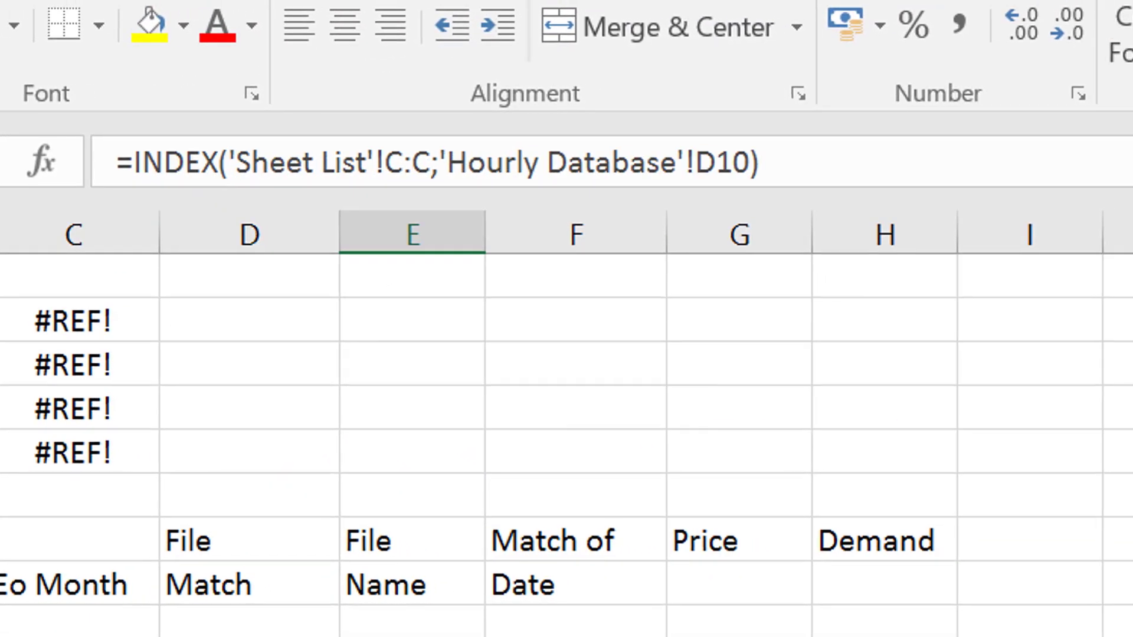
{"action": "key", "text": "Left"}
{"action": "key", "text": "Right"}
{"action": "key", "text": "Right"}
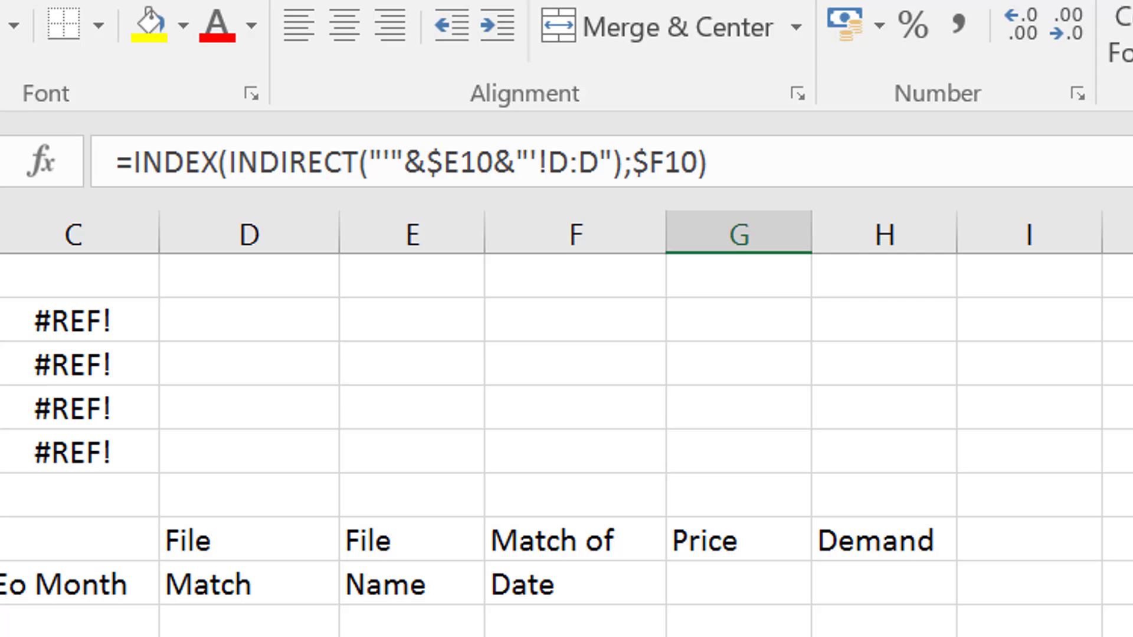
{"action": "key", "text": "Left"}
{"action": "key", "text": "Left"}
{"action": "key", "text": "Left"}
{"action": "key", "text": "Left"}
{"action": "key", "text": "Right"}
{"action": "key", "text": "Right"}
{"action": "key", "text": "Right"}
{"action": "key", "text": "Right"}
{"action": "key", "text": "Right"}
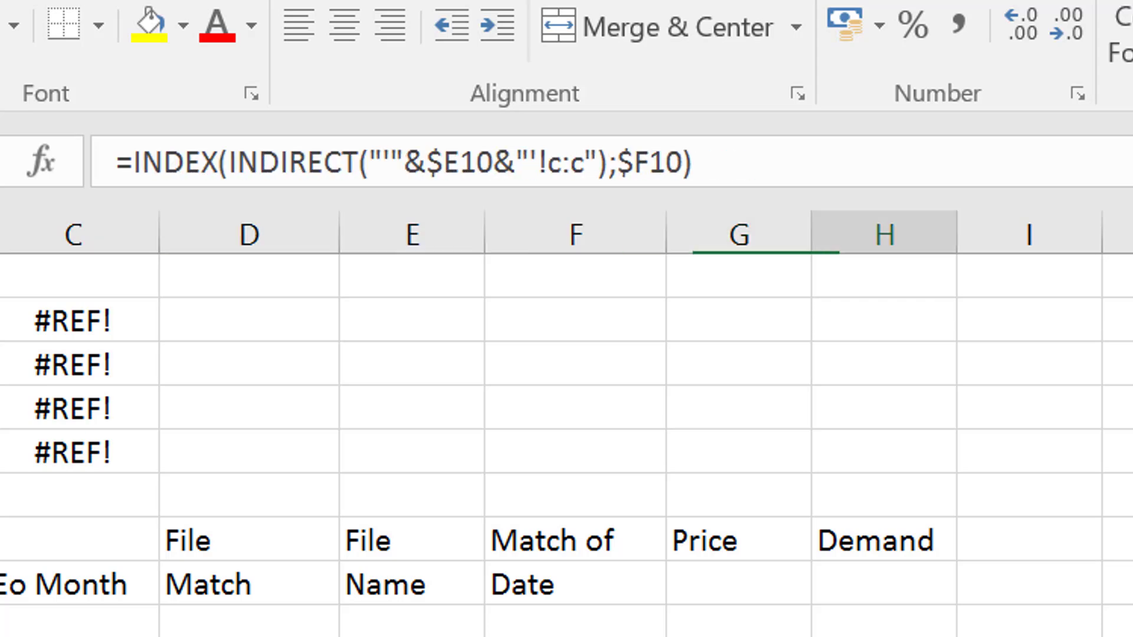
Recheck row 10 from the hour number across to the File Name INDEX formula and the Match of Date formula.
{"action": "key", "text": "Left"}
{"action": "key", "text": "Left"}
{"action": "key", "text": "Left"}
{"action": "key", "text": "Left"}
{"action": "key", "text": "Left"}
{"action": "key", "text": "Left"}
{"action": "key", "text": "Left"}
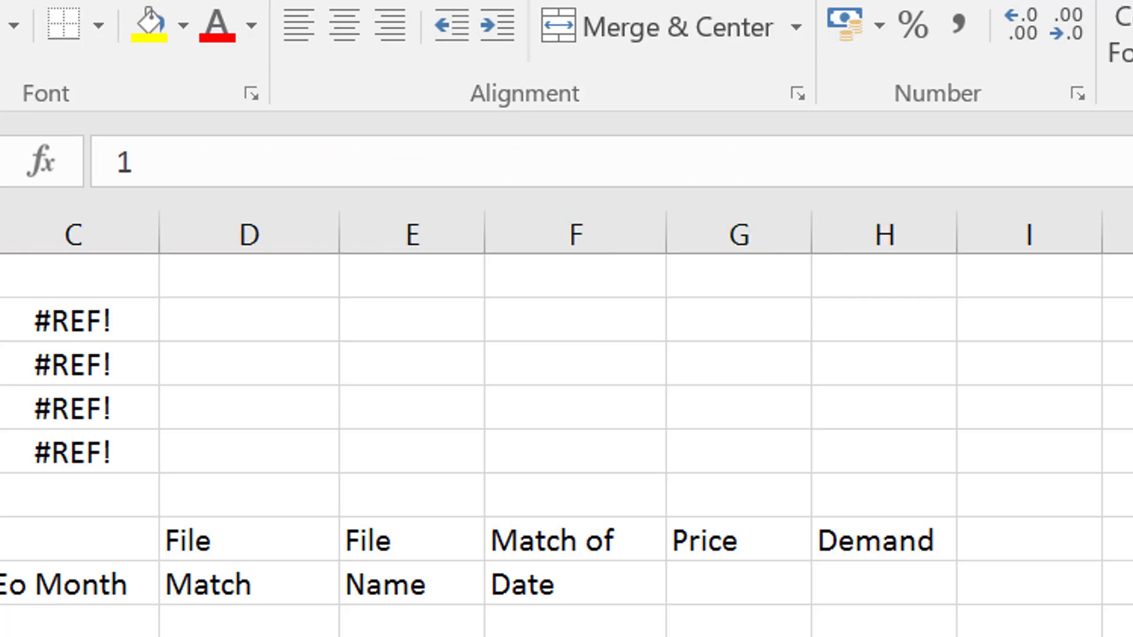
{"action": "key", "text": "Right"}
{"action": "key", "text": "Right"}
{"action": "key", "text": "Right"}
{"action": "key", "text": "Right"}
{"action": "key", "text": "Right"}
{"action": "key", "text": "Left"}
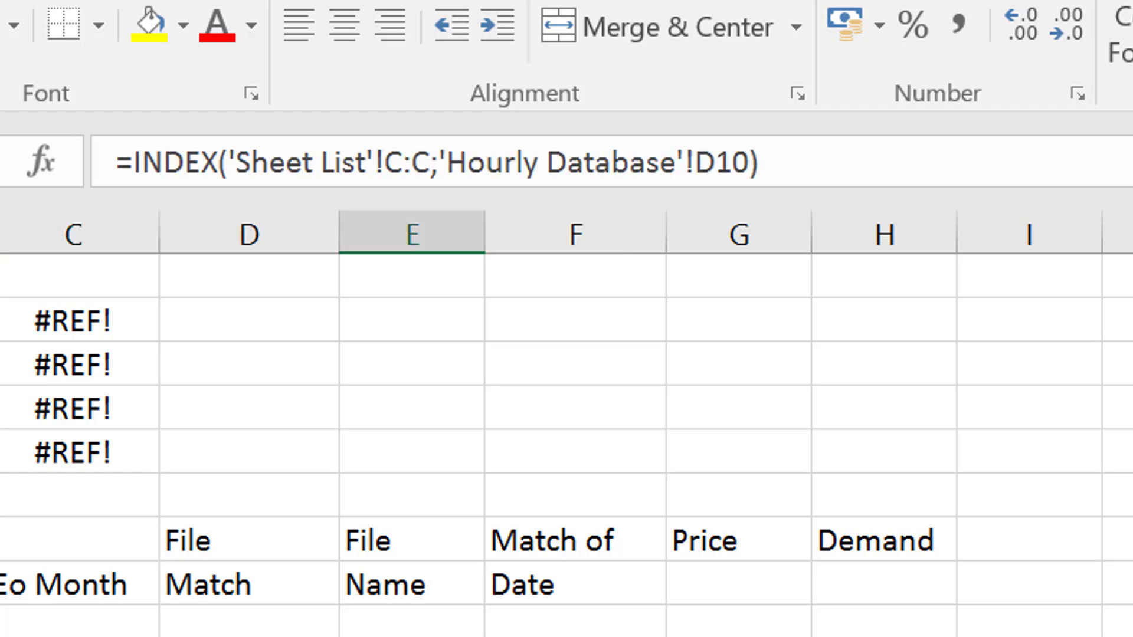
{"action": "key", "text": "Right"}
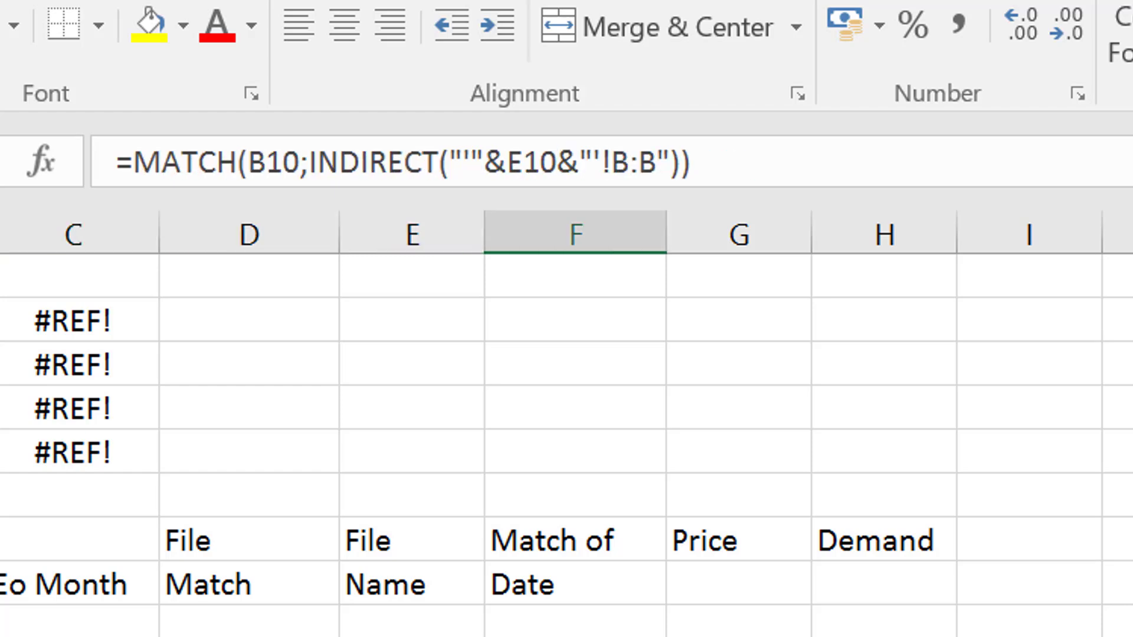
Close the macro workbook without saving and open the New South Wales Hourly Database workbook from the Australia folder.
{"action": "key", "text": "alt+F4"}
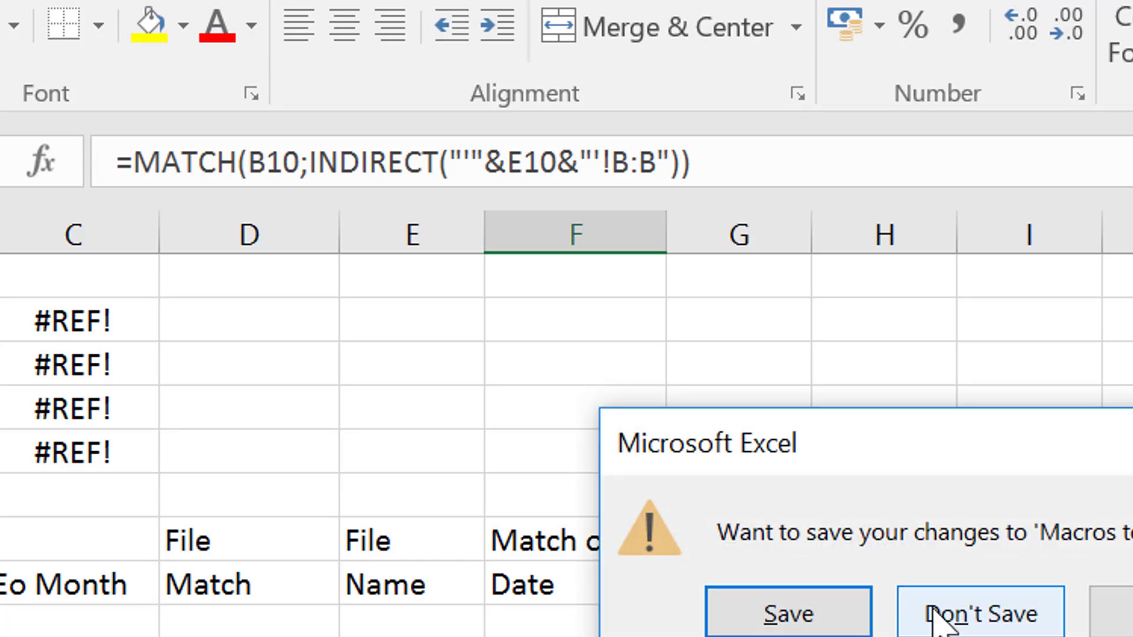
{"action": "left_click", "coordinate": [971, 610]}
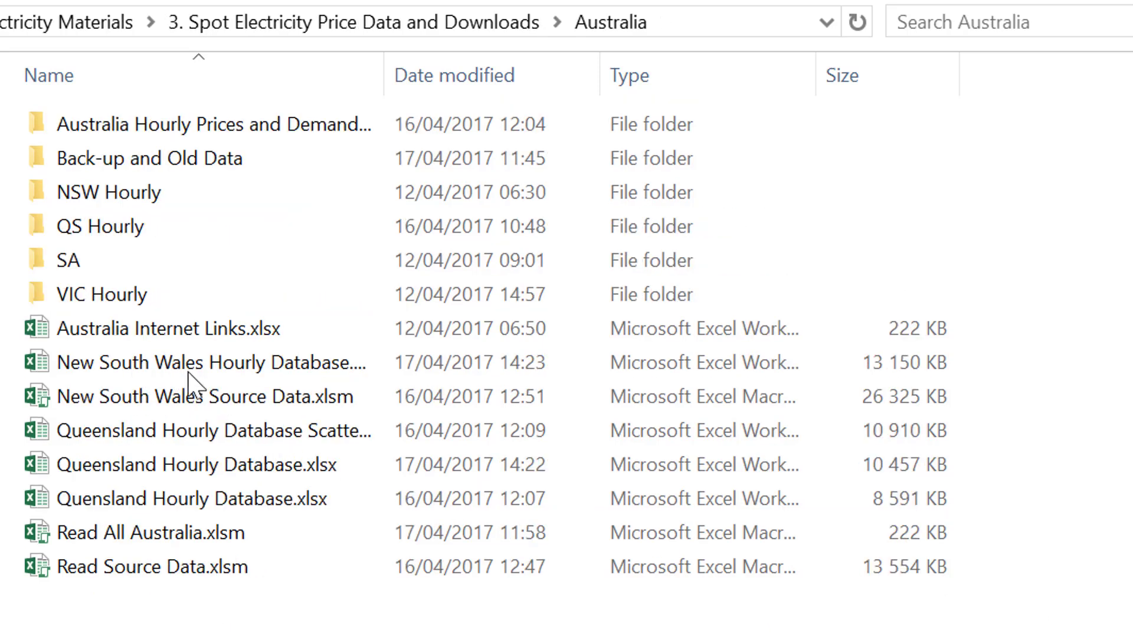
{"action": "left_click", "coordinate": [176, 363]}
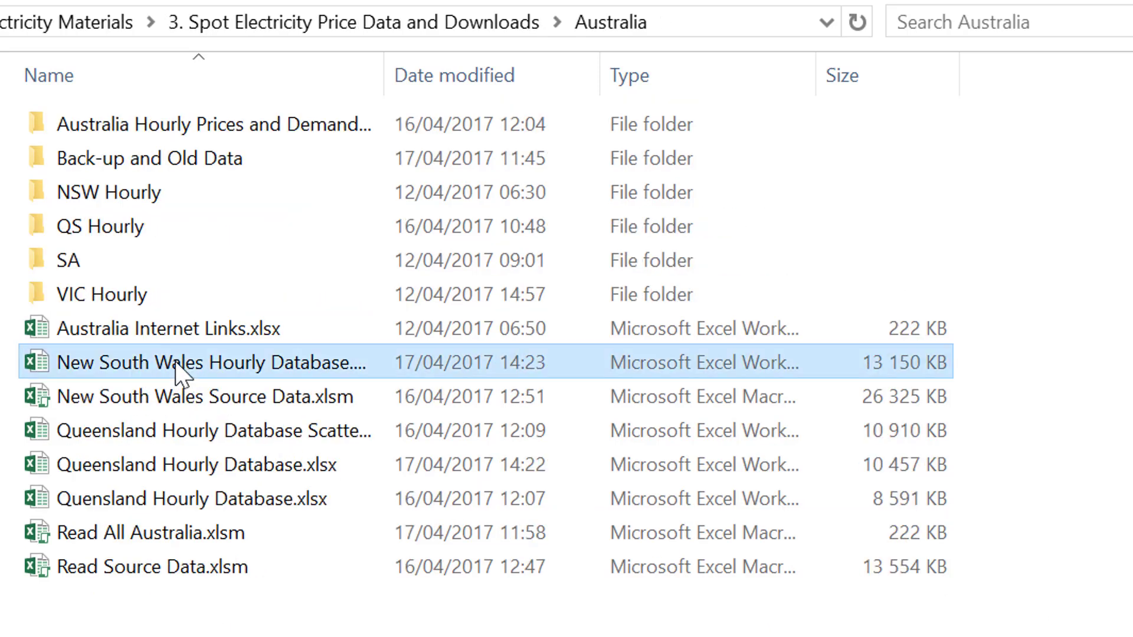
{"action": "double_click", "coordinate": [176, 364]}
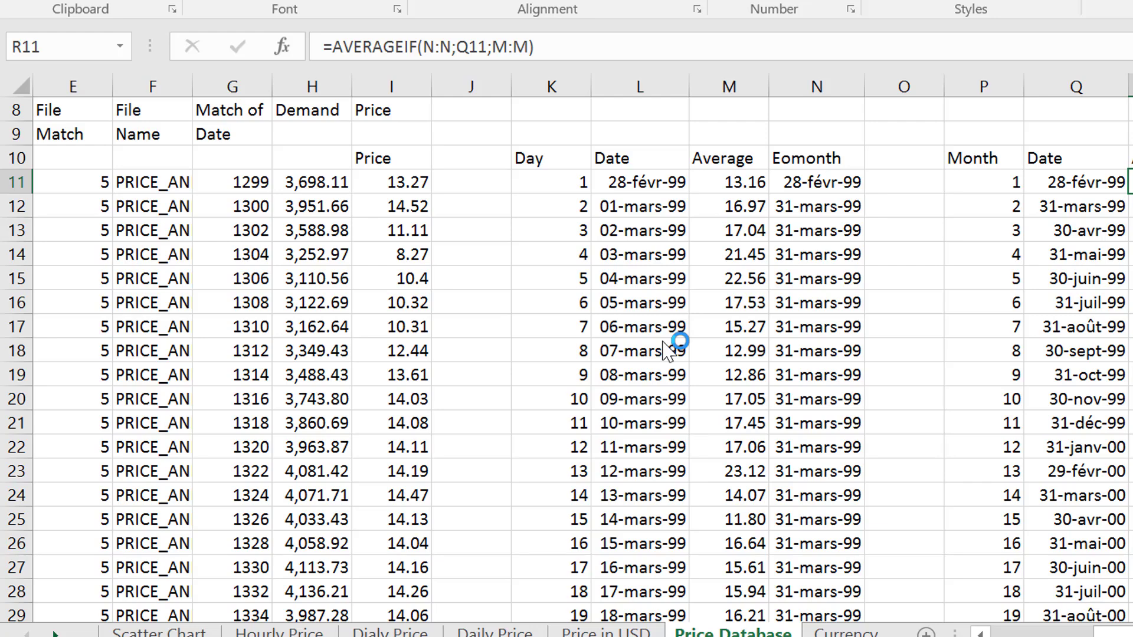
Examine row 11 of the Price Database sheet from the number and date columns through file match, demand and price.
{"action": "key", "text": "Left"}
{"action": "key", "text": "Left"}
{"action": "key", "text": "Left"}
{"action": "key", "text": "Left"}
{"action": "key", "text": "Left"}
{"action": "key", "text": "Left"}
{"action": "key", "text": "Left"}
{"action": "key", "text": "Left"}
{"action": "key", "text": "Left"}
{"action": "key", "text": "Left"}
{"action": "key", "text": "Left"}
{"action": "key", "text": "Left"}
{"action": "key", "text": "Left"}
{"action": "key", "text": "Left"}
{"action": "key", "text": "Left"}
{"action": "key", "text": "Left"}
{"action": "key", "text": "Left"}
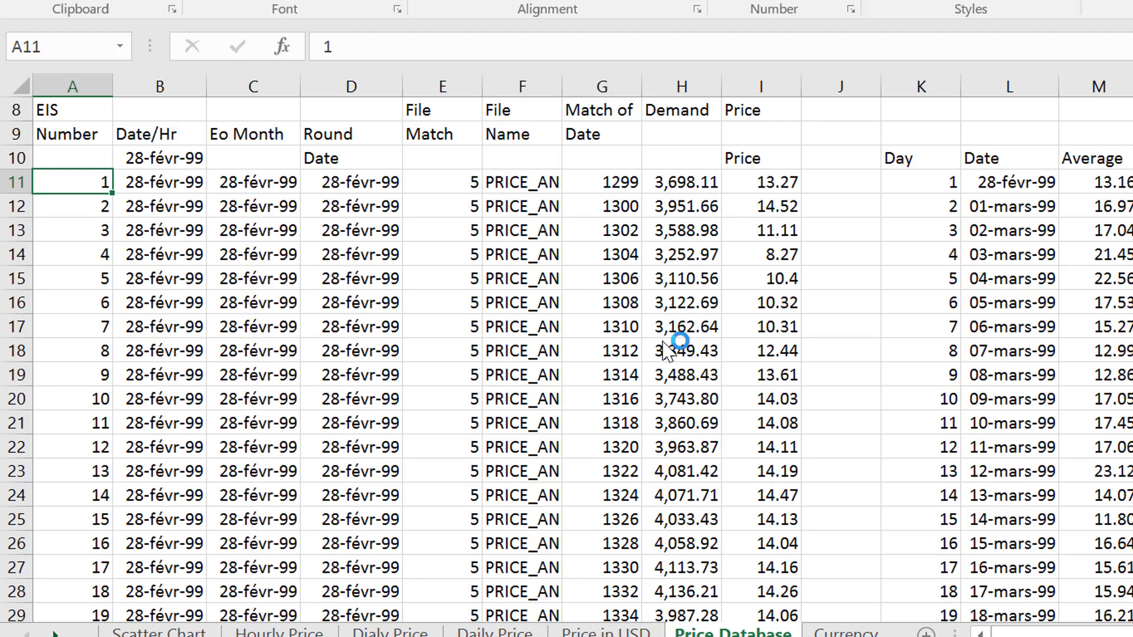
{"action": "key", "text": "Right"}
{"action": "key", "text": "Right"}
{"action": "key", "text": "Right"}
{"action": "key", "text": "Right"}
{"action": "key", "text": "Right"}
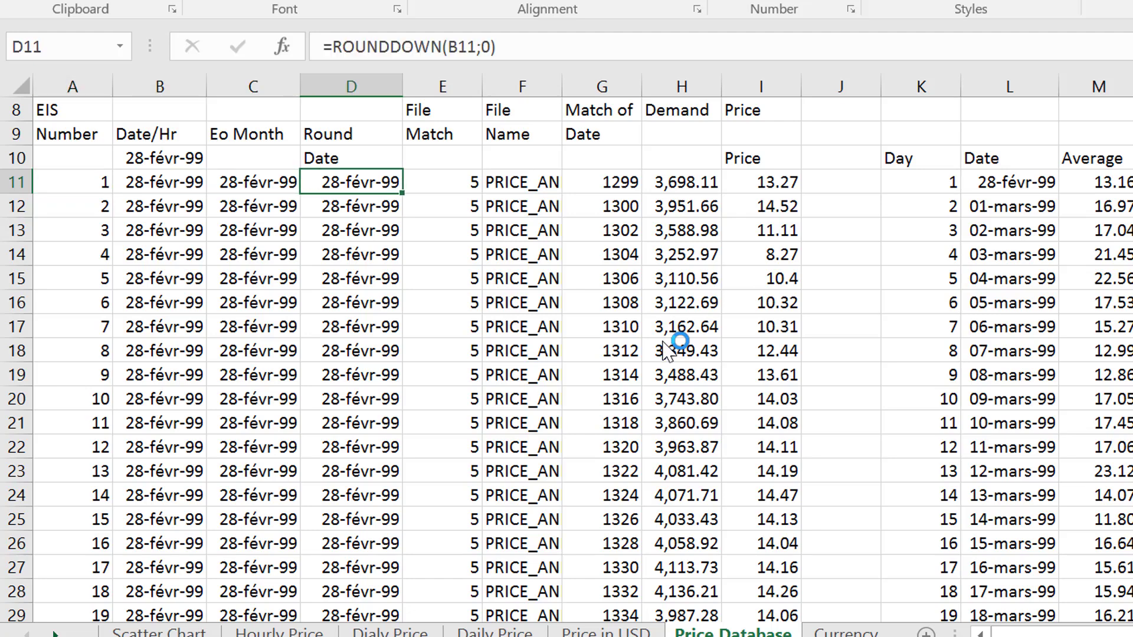
{"action": "key", "text": "Right"}
{"action": "key", "text": "Right"}
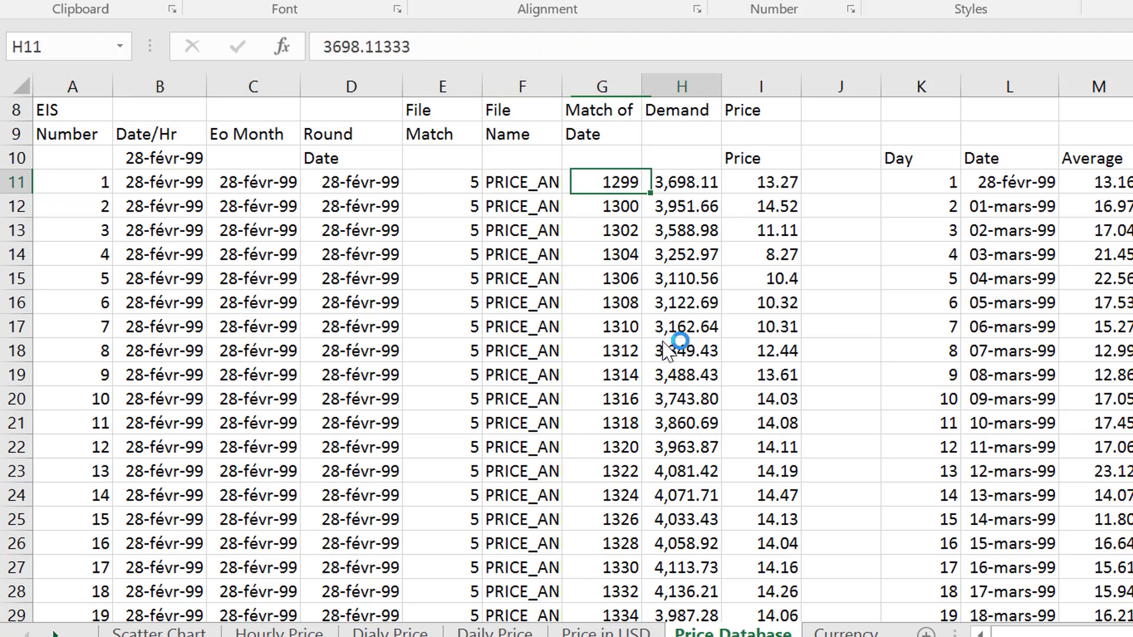
{"action": "key", "text": "Right"}
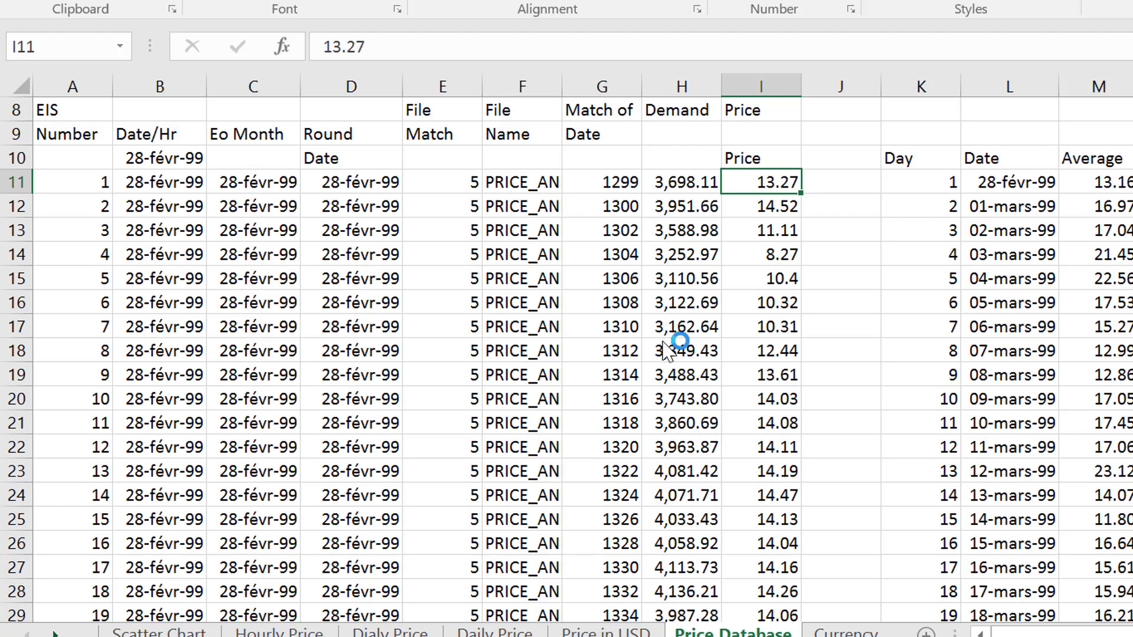
Look through the hourly Price column and the date range summary above the table on the Price Database sheet.
{"action": "key", "text": "Down"}
{"action": "key", "text": "Down"}
{"action": "key", "text": "Down"}
{"action": "key", "text": "Down"}
{"action": "key", "text": "Down"}
{"action": "key", "text": "Down"}
{"action": "key", "text": "Down"}
{"action": "key", "text": "Down"}
{"action": "key", "text": "Down"}
{"action": "key", "text": "Down"}
{"action": "key", "text": "Down"}
{"action": "key", "text": "Down"}
{"action": "key", "text": "Down"}
{"action": "key", "text": "Down"}
{"action": "key", "text": "Down"}
{"action": "key", "text": "Down"}
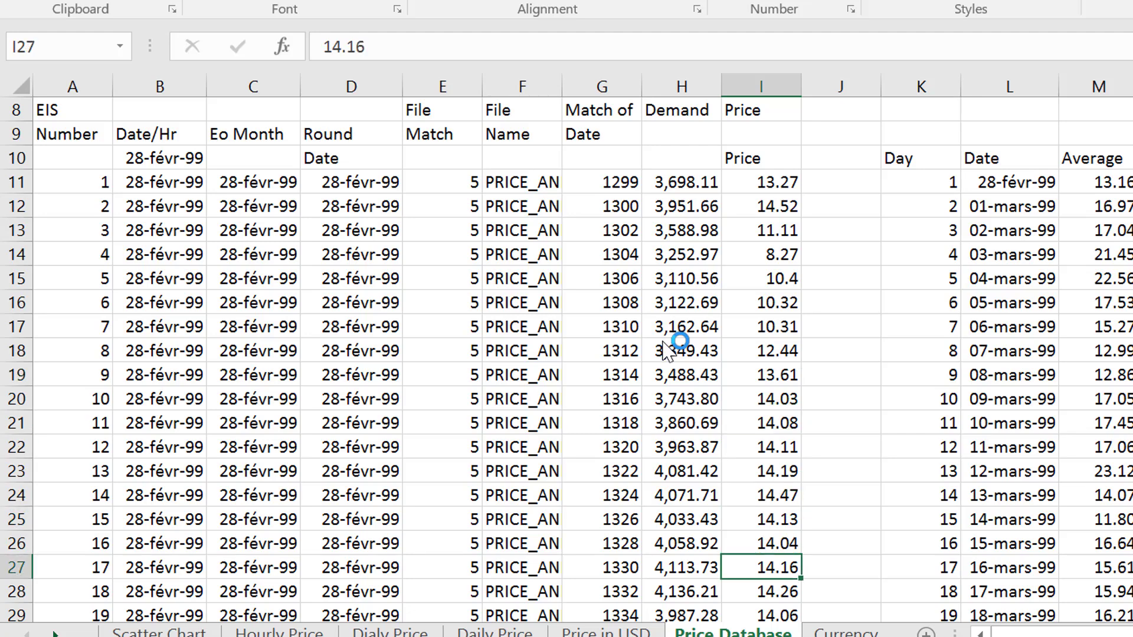
{"action": "key", "text": "Up"}
{"action": "key", "text": "Up"}
{"action": "key", "text": "Up"}
{"action": "key", "text": "Up"}
{"action": "key", "text": "Up"}
{"action": "key", "text": "Up"}
{"action": "key", "text": "Up"}
{"action": "key", "text": "Up"}
{"action": "key", "text": "Up"}
{"action": "key", "text": "Up"}
{"action": "key", "text": "Up"}
{"action": "key", "text": "Up"}
{"action": "key", "text": "Up"}
{"action": "key", "text": "Up"}
{"action": "key", "text": "Up"}
{"action": "key", "text": "Up"}
{"action": "key", "text": "Up"}
{"action": "key", "text": "Up"}
{"action": "key", "text": "Up"}
{"action": "key", "text": "Up"}
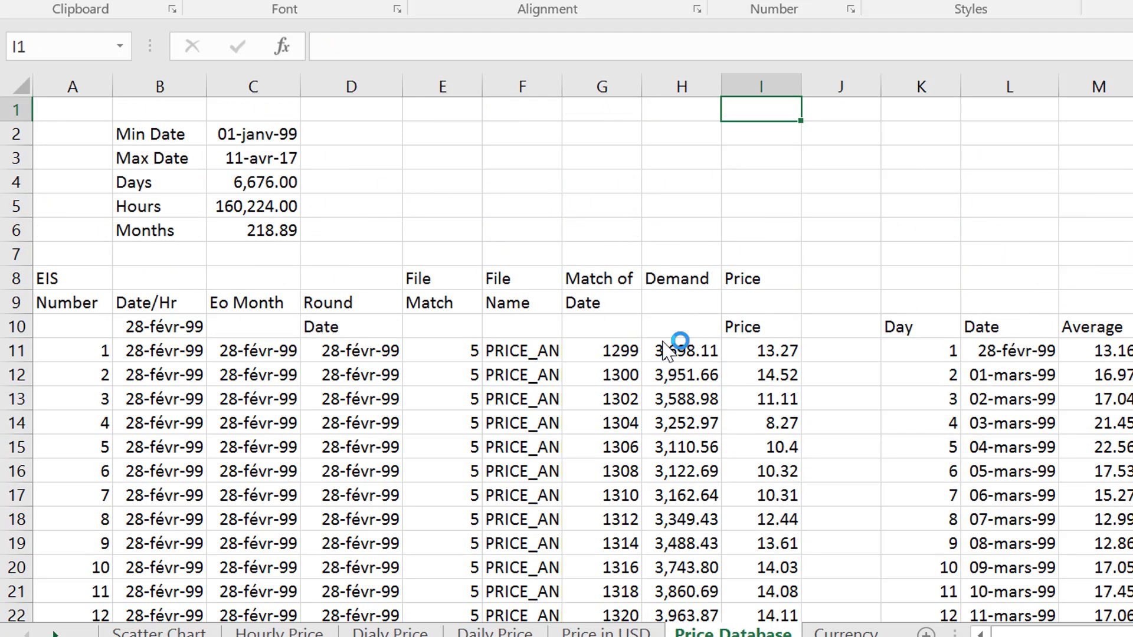
{"action": "key", "text": "Down"}
{"action": "key", "text": "Down"}
{"action": "key", "text": "Down"}
{"action": "key", "text": "Down"}
{"action": "key", "text": "Down"}
{"action": "key", "text": "Down"}
{"action": "key", "text": "Down"}
{"action": "key", "text": "Down"}
{"action": "key", "text": "Down"}
{"action": "key", "text": "Down"}
{"action": "key", "text": "Down"}
{"action": "key", "text": "Down"}
{"action": "key", "text": "Down"}
{"action": "key", "text": "Down"}
{"action": "key", "text": "Down"}
{"action": "key", "text": "Down"}
{"action": "key", "text": "Down"}
{"action": "key", "text": "Down"}
{"action": "key", "text": "Down"}
{"action": "key", "text": "Down"}
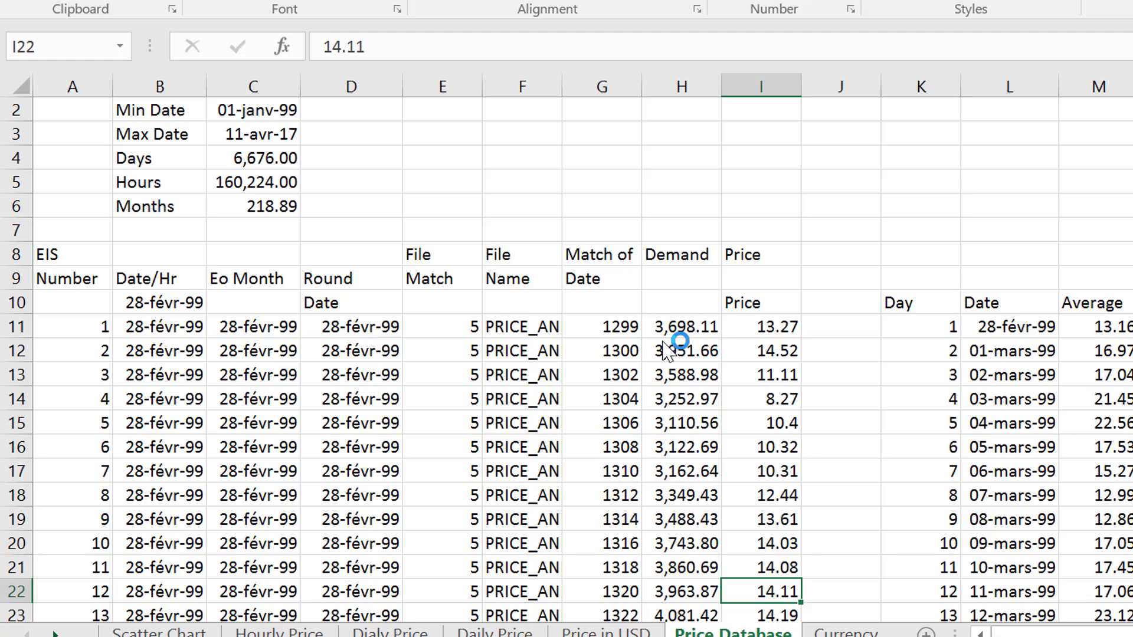
Plot the hourly Demand values from H11 down to the last row on a new chart sheet.
{"action": "key", "text": "Left"}
{"action": "key", "text": "Left"}
{"action": "key", "text": "Left"}
{"action": "key", "text": "Up"}
{"action": "key", "text": "Up"}
{"action": "key", "text": "Up"}
{"action": "key", "text": "Up"}
{"action": "key", "text": "Up"}
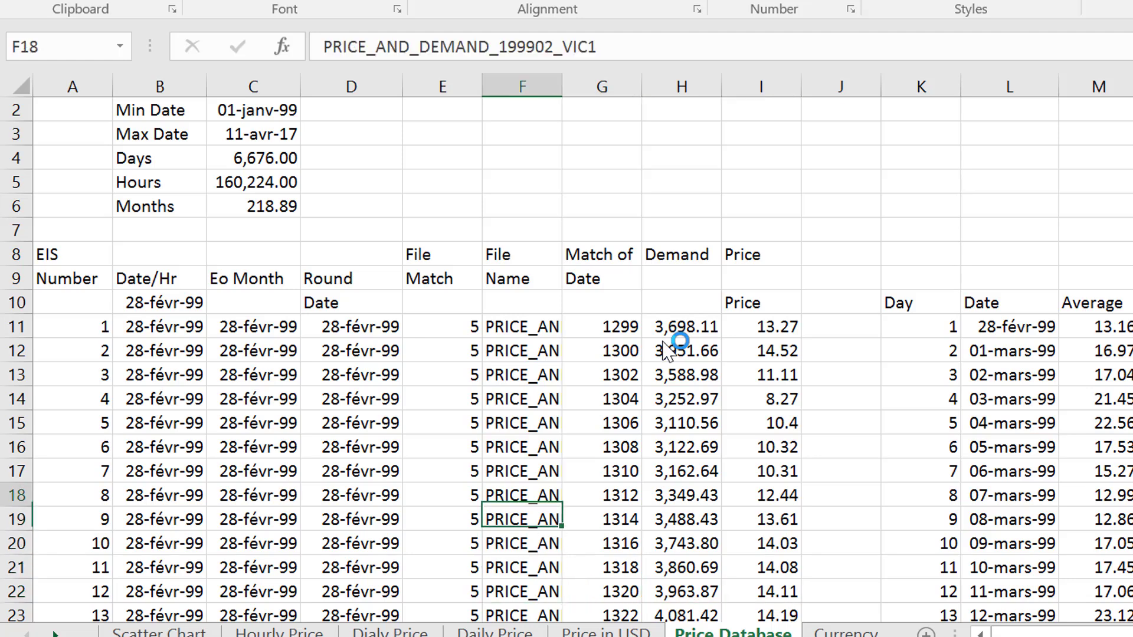
{"action": "key", "text": "Up"}
{"action": "key", "text": "Up"}
{"action": "key", "text": "Right"}
{"action": "key", "text": "Right"}
{"action": "key", "text": "Up"}
{"action": "key", "text": "Up"}
{"action": "key", "text": "Up"}
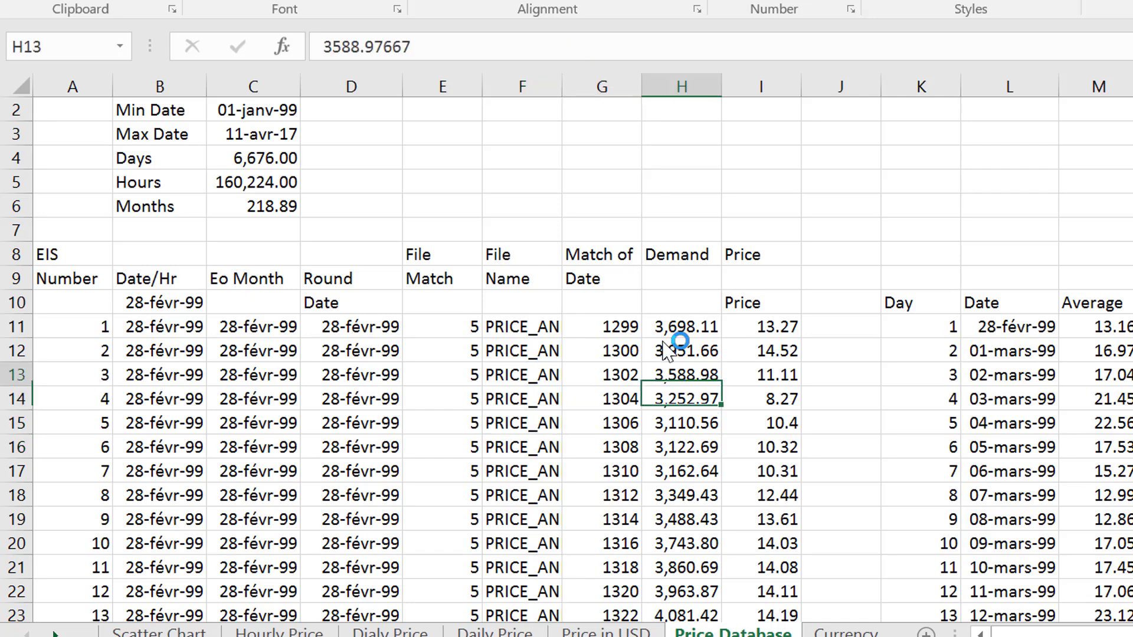
{"action": "key", "text": "Up"}
{"action": "key", "text": "Down"}
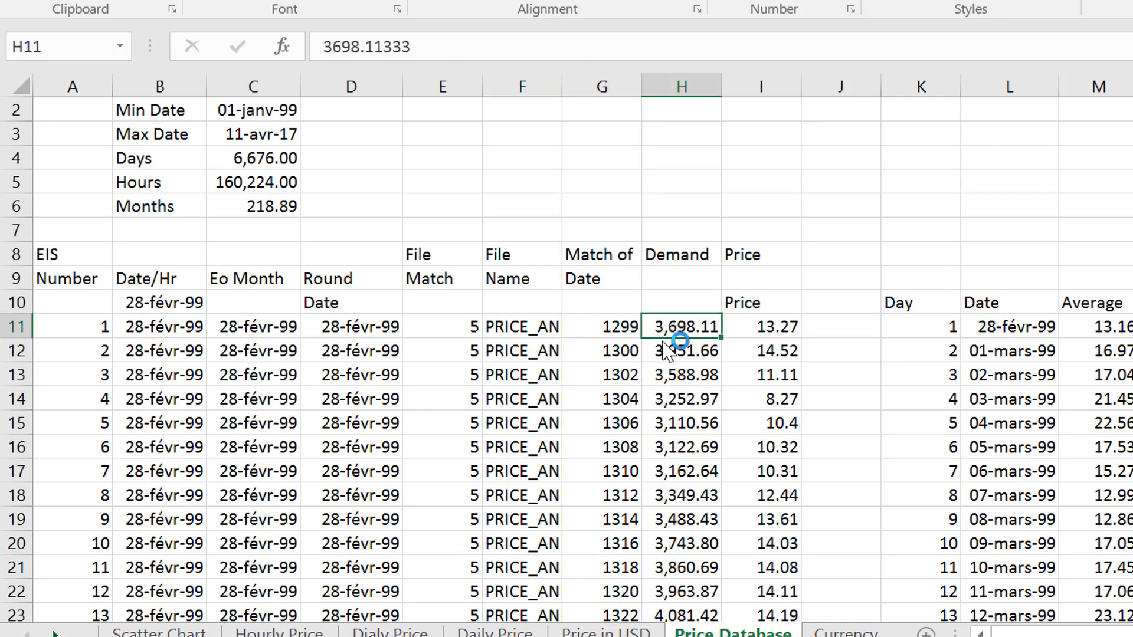
{"action": "key", "text": "ctrl+shift+Down"}
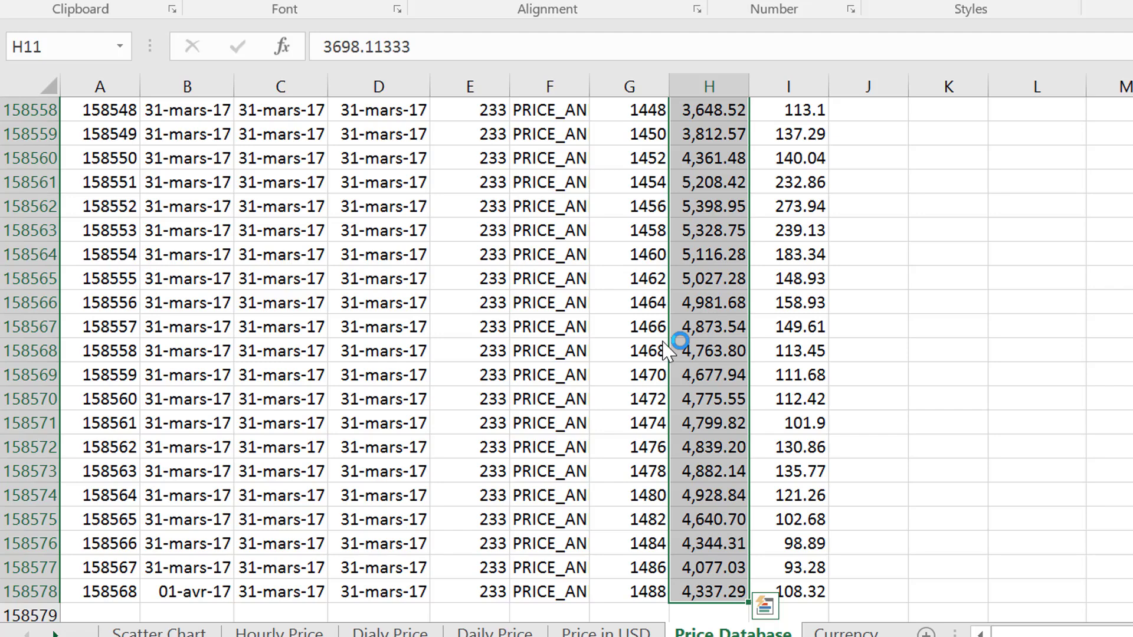
{"action": "key", "text": "F11"}
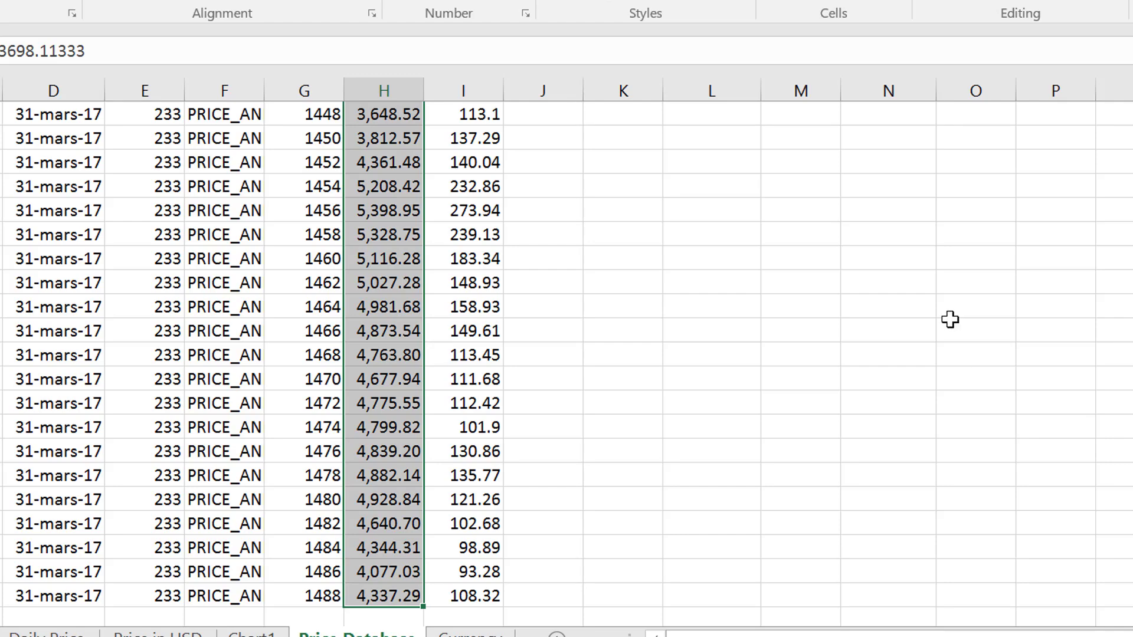
Insert five blank rows above the hourly table on the Price Database sheet.
{"action": "key", "text": "ctrl+Up"}
{"action": "key", "text": "ctrl+Up"}
{"action": "key", "text": "Left"}
{"action": "key", "text": "Left"}
{"action": "key", "text": "Left"}
{"action": "key", "text": "Left"}
{"action": "key", "text": "Left"}
{"action": "key", "text": "Left"}
{"action": "key", "text": "Left"}
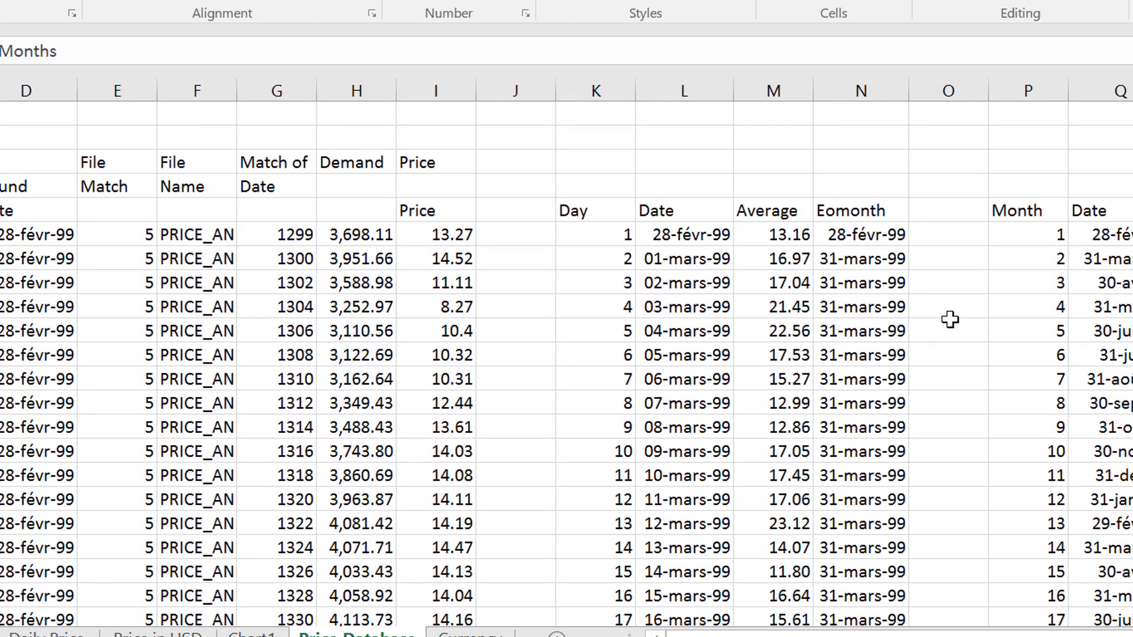
{"action": "key", "text": "alt+i"}
{"action": "key", "text": "r"}
{"action": "key", "text": "F4"}
{"action": "key", "text": "F4"}
{"action": "key", "text": "F4"}
{"action": "key", "text": "F4"}
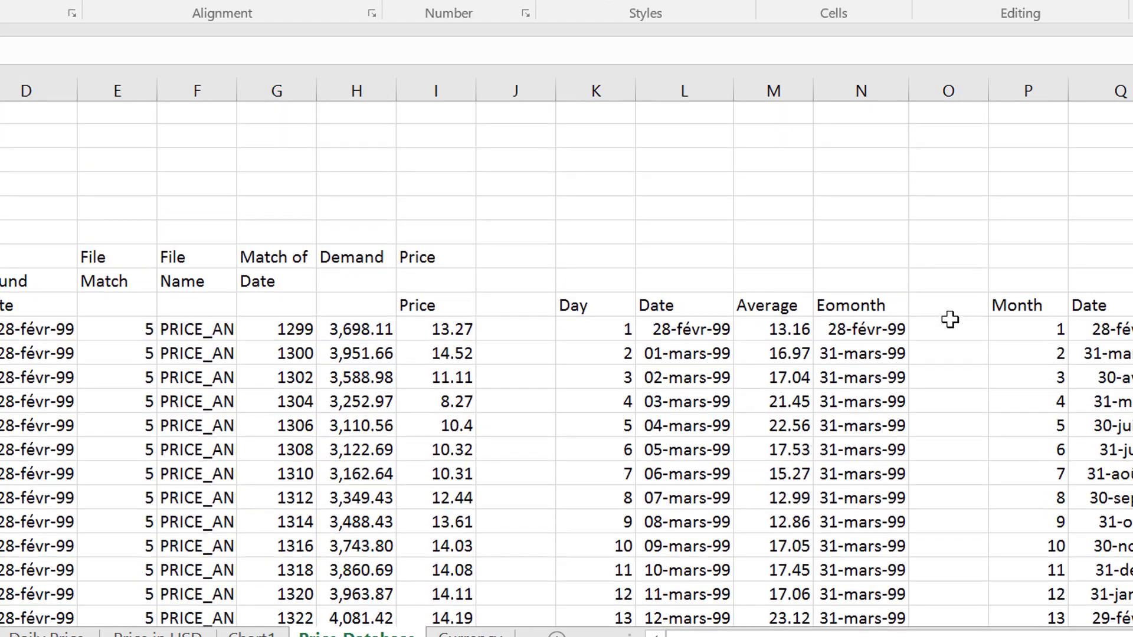
Select the Demand and Price columns from the lowest header row through the last hourly record, and return to the table's header.
{"action": "key", "text": "Down"}
{"action": "key", "text": "Down"}
{"action": "key", "text": "Down"}
{"action": "key", "text": "Down"}
{"action": "key", "text": "Down"}
{"action": "key", "text": "Down"}
{"action": "key", "text": "Down"}
{"action": "key", "text": "Down"}
{"action": "key", "text": "Down"}
{"action": "key", "text": "Down"}
{"action": "key", "text": "Down"}
{"action": "key", "text": "Down"}
{"action": "key", "text": "Right"}
{"action": "key", "text": "Right"}
{"action": "key", "text": "Right"}
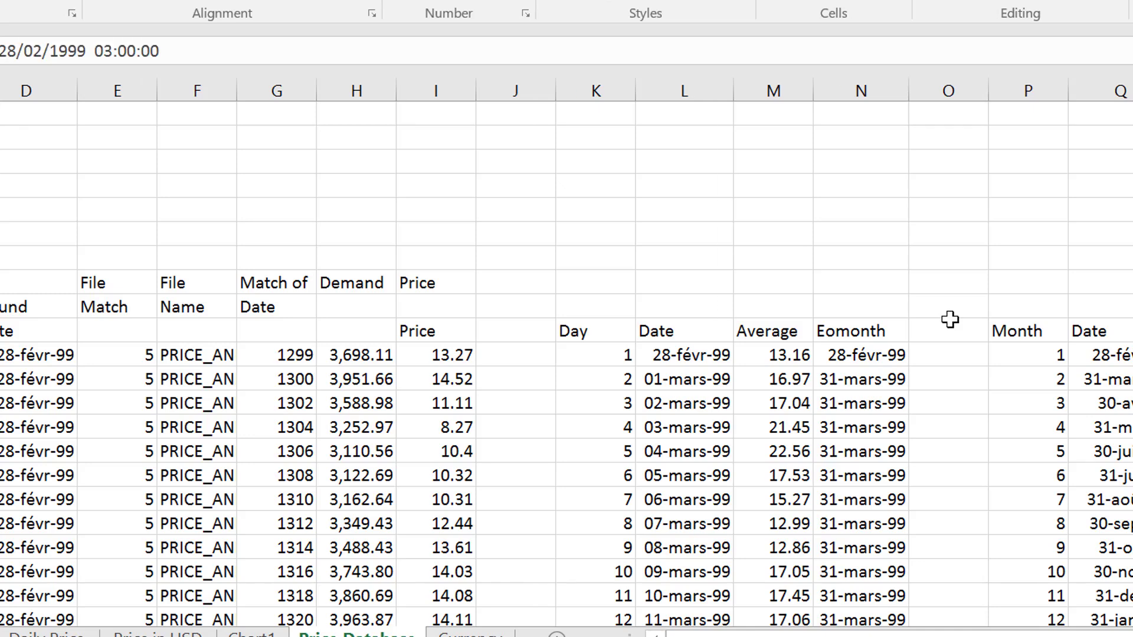
{"action": "key", "text": "Up"}
{"action": "key", "text": "Up"}
{"action": "key", "text": "Up"}
{"action": "key", "text": "Right"}
{"action": "key", "text": "Right"}
{"action": "key", "text": "Right"}
{"action": "key", "text": "Right"}
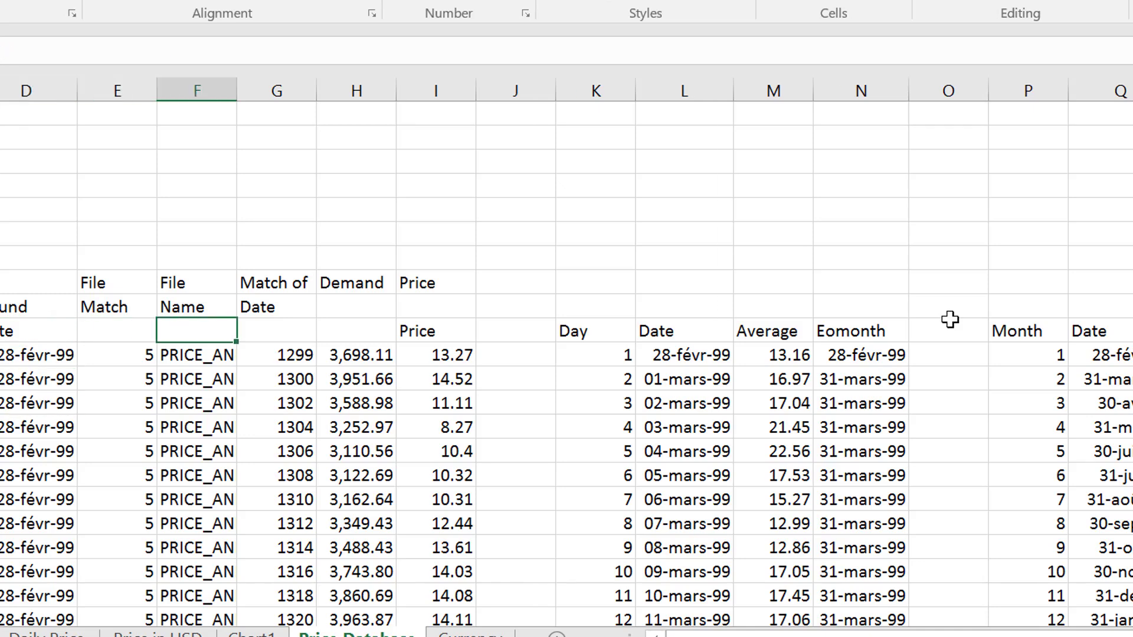
{"action": "key", "text": "shift+Right"}
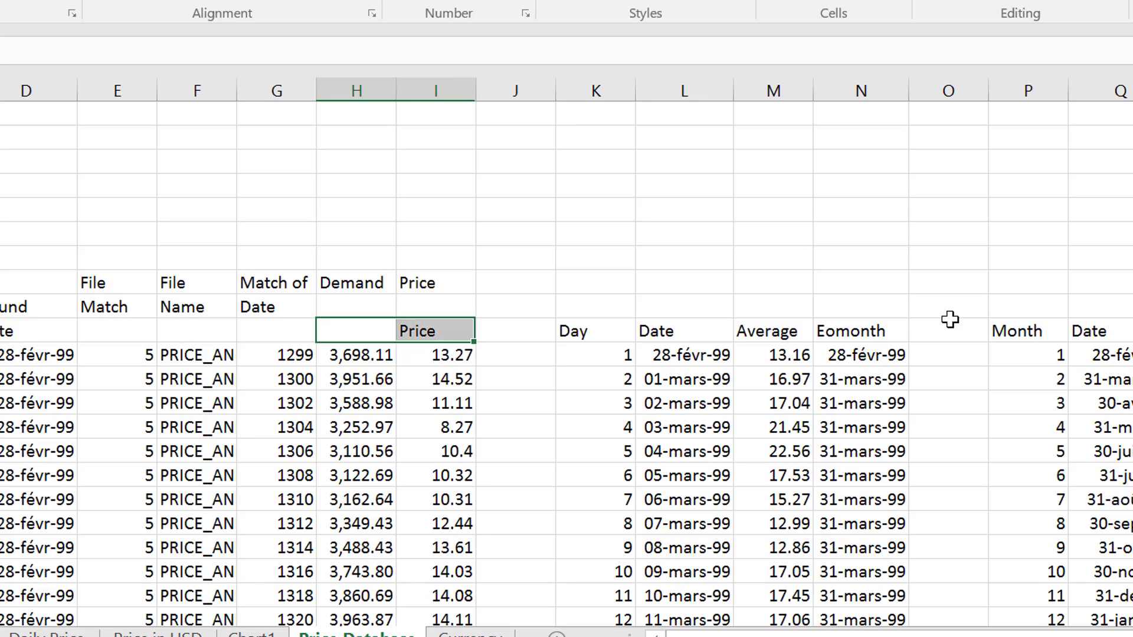
{"action": "key", "text": "ctrl+shift+Down"}
{"action": "key", "text": "ctrl+shift+Down"}
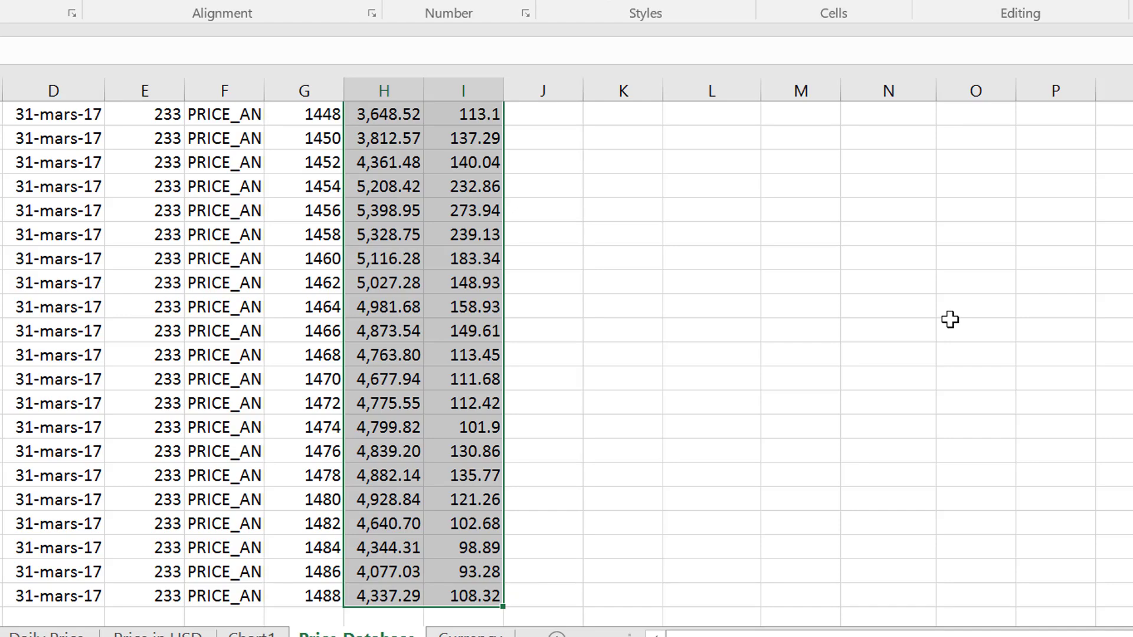
{"action": "key", "text": "ctrl+Up"}
{"action": "key", "text": "Down"}
{"action": "key", "text": "Down"}
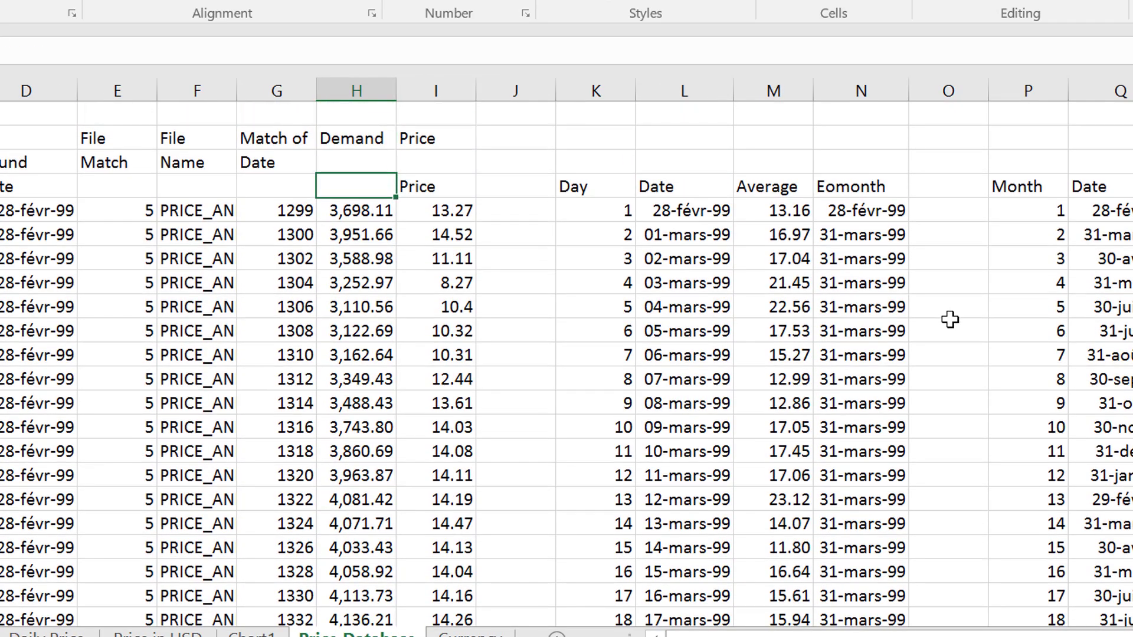
Compare the daily average, hourly price and scatter charts, finishing on the Price in USD chart sheet.
{"action": "key", "text": "ctrl+Page_Up"}
{"action": "key", "text": "ctrl+Page_Up"}
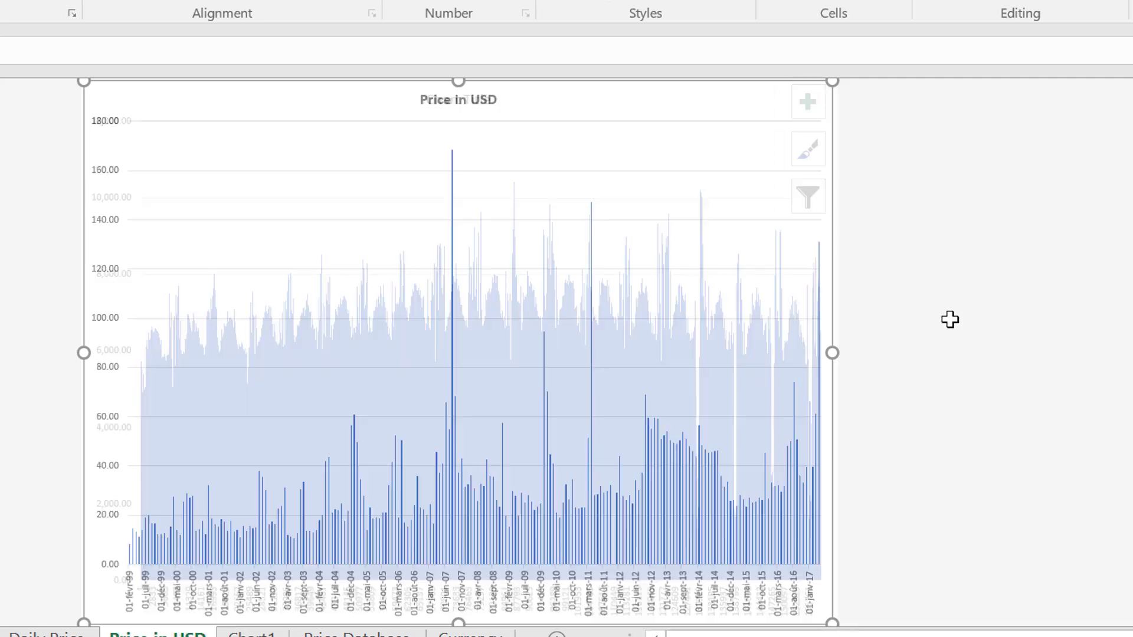
{"action": "key", "text": "ctrl+Page_Up"}
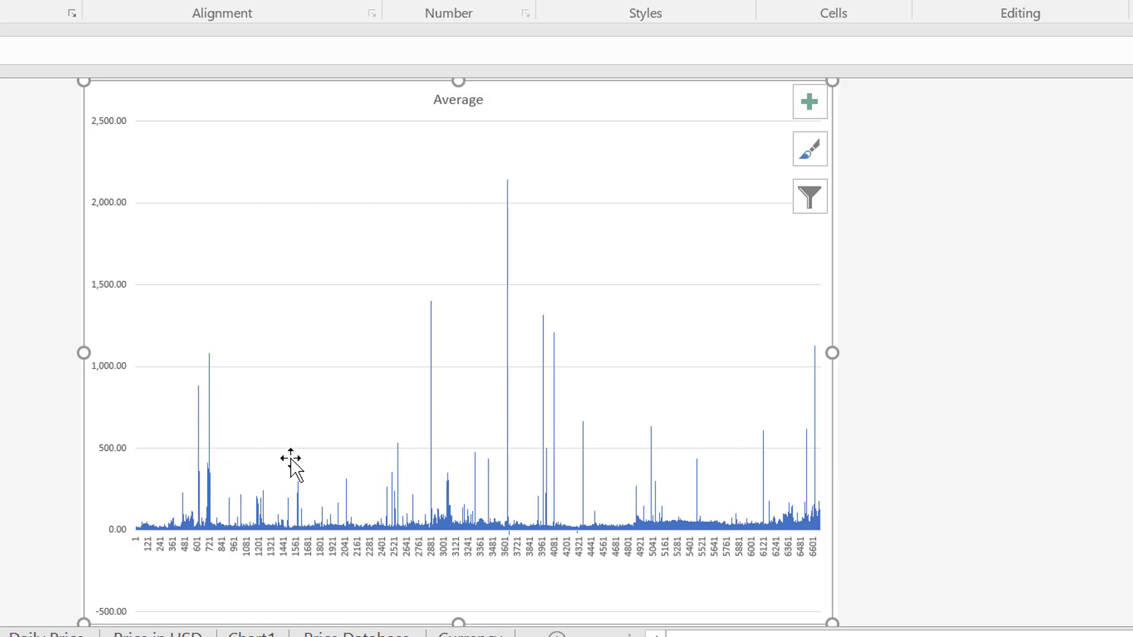
{"action": "key", "text": "ctrl+Page_Up"}
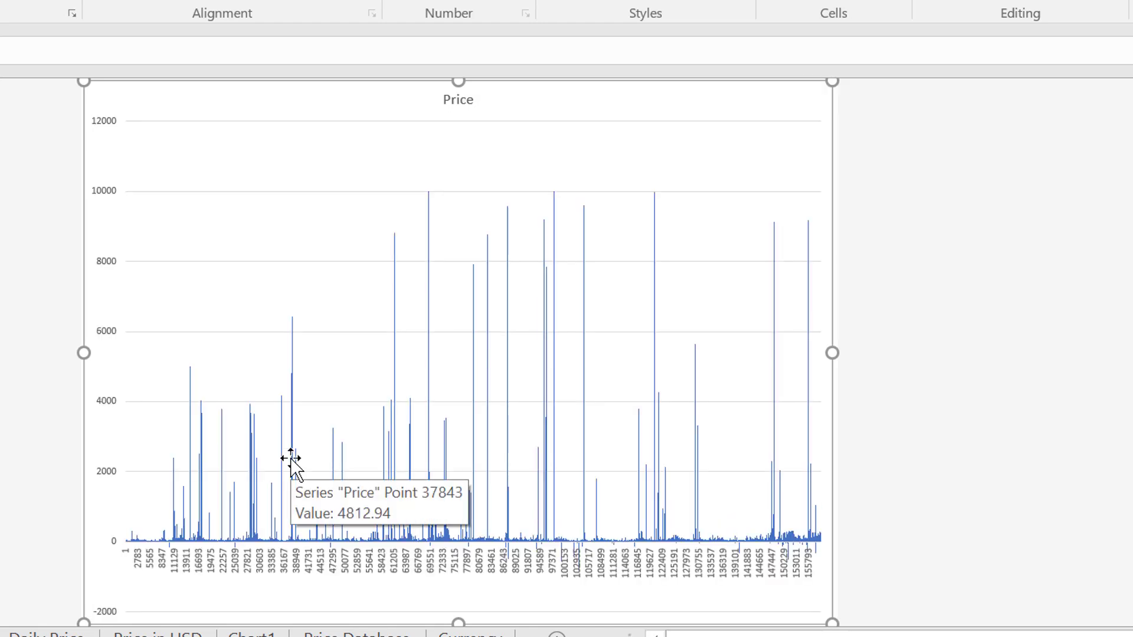
{"action": "key", "text": "ctrl+Page_Down"}
{"action": "key", "text": "ctrl+Page_Up"}
{"action": "key", "text": "ctrl+Page_Up"}
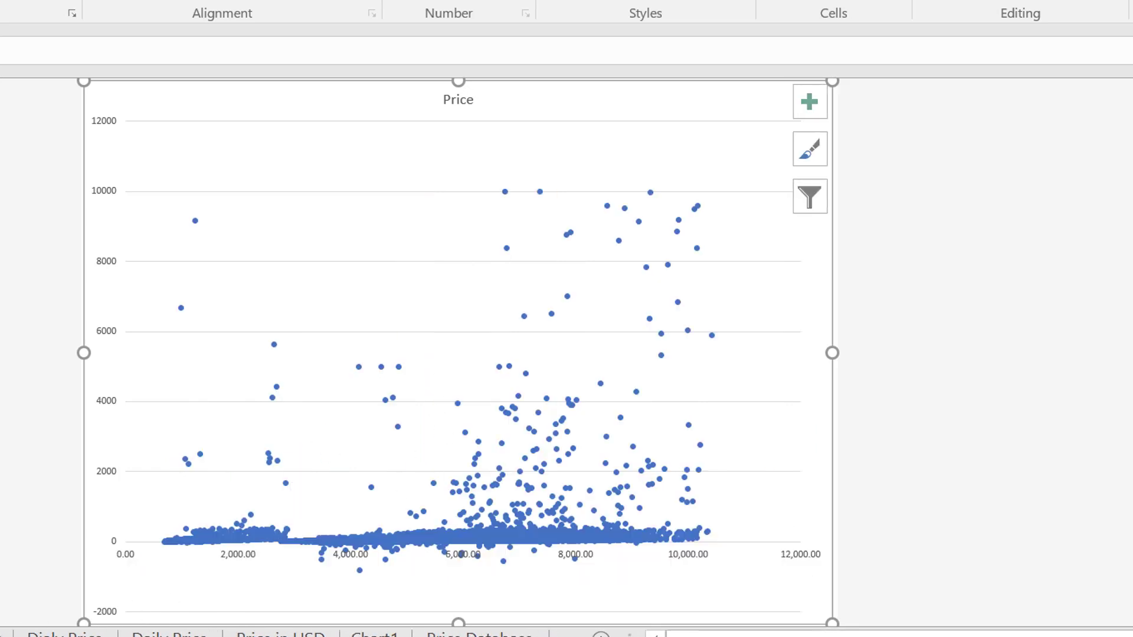
{"action": "key", "text": "ctrl+Page_Down"}
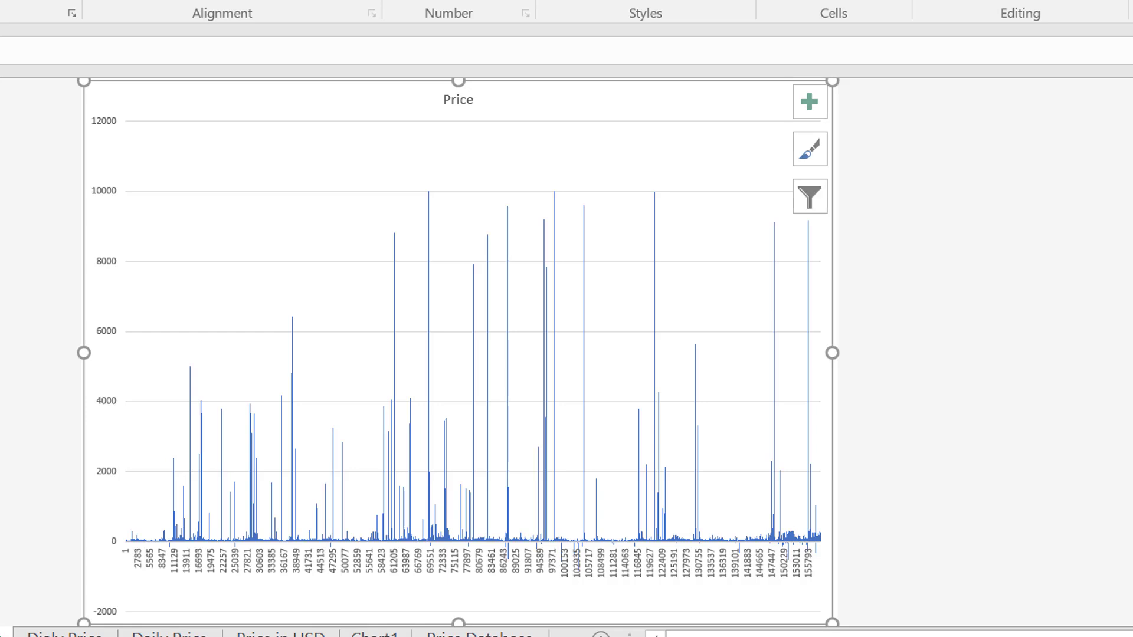
{"action": "key", "text": "ctrl+Page_Up"}
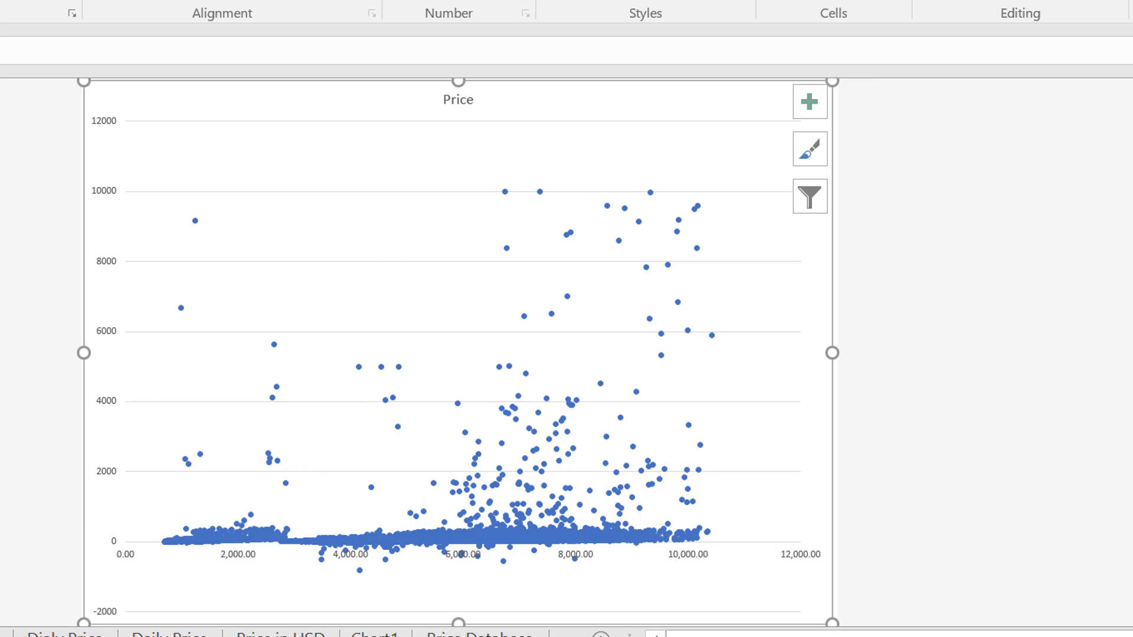
{"action": "left_click", "coordinate": [281, 636]}
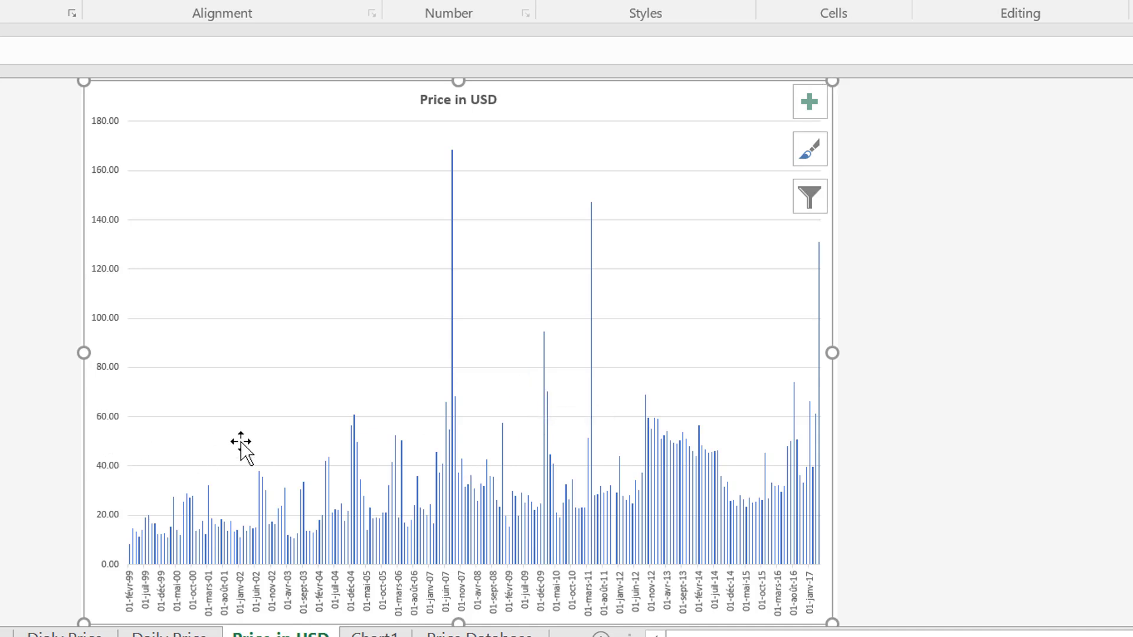
{"action": "right_click", "coordinate": [112, 373]}
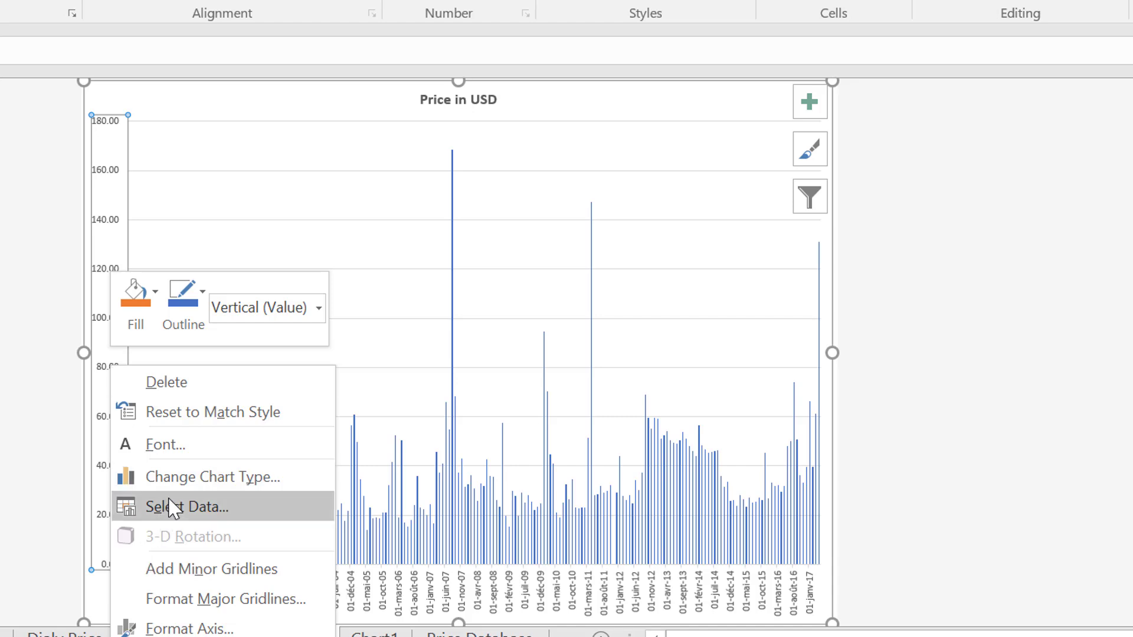
{"action": "left_click", "coordinate": [187, 479]}
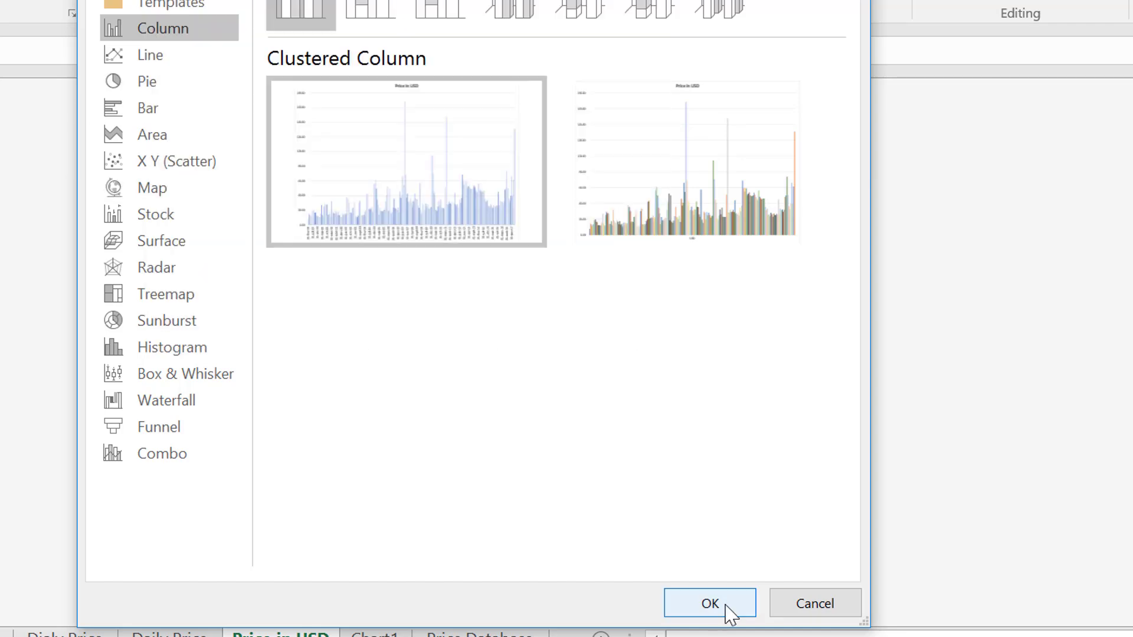
{"action": "left_click", "coordinate": [731, 611]}
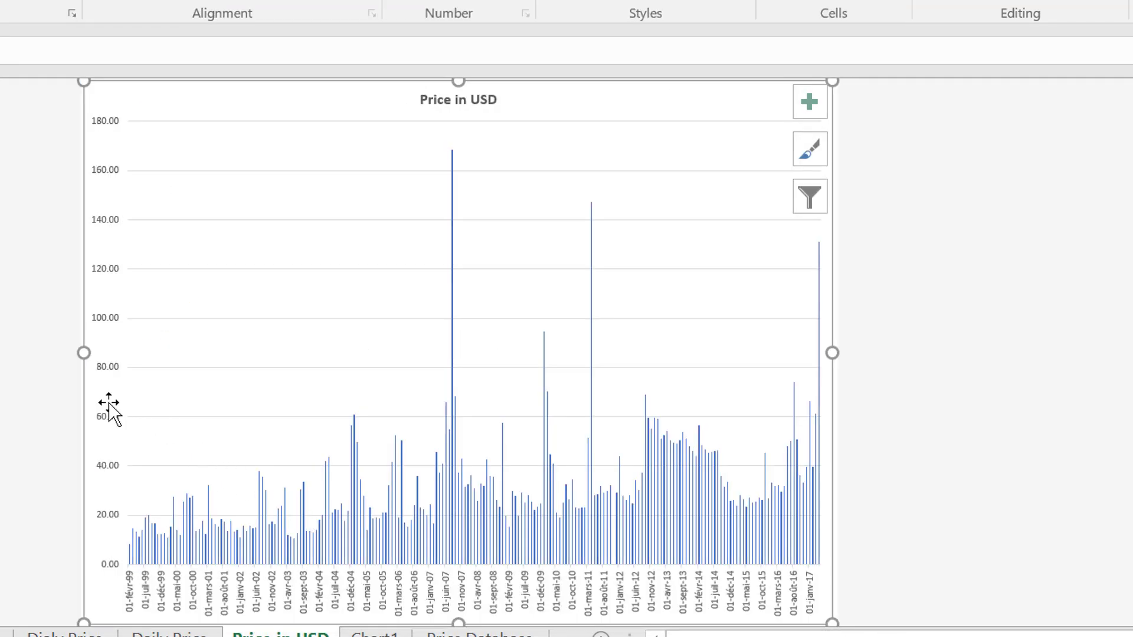
Set the maximum bound of the vertical axis on the Price in USD chart to 60.
{"action": "left_click", "coordinate": [101, 370]}
{"action": "right_click", "coordinate": [101, 371]}
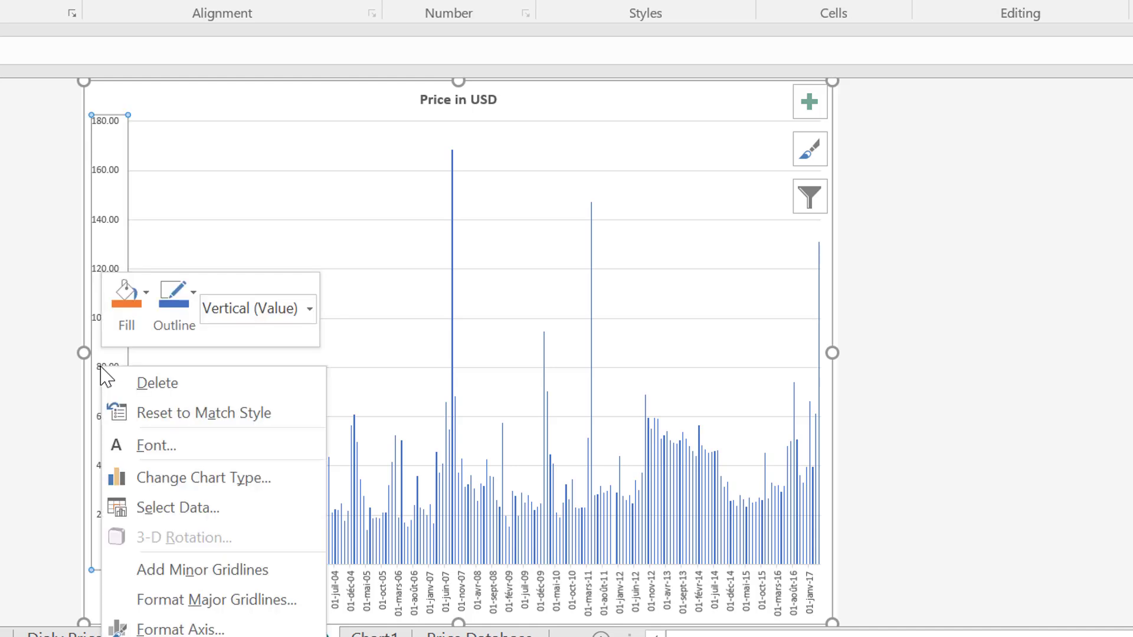
{"action": "left_click", "coordinate": [180, 629]}
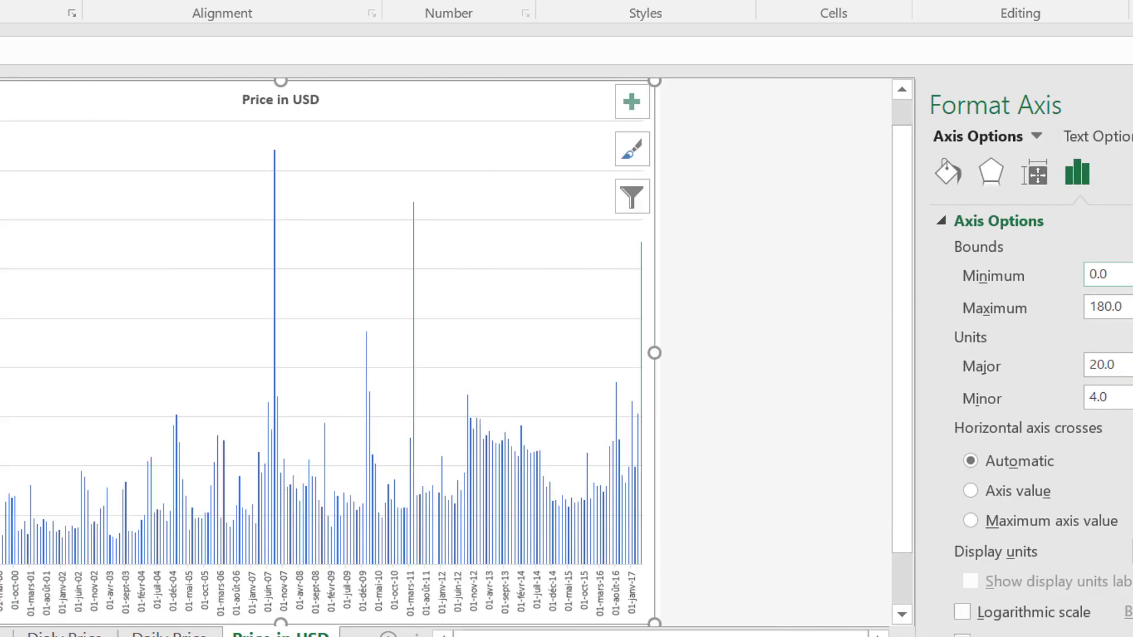
{"action": "left_click", "coordinate": [1132, 275]}
{"action": "left_click", "coordinate": [1132, 307]}
{"action": "key", "text": "BackSpace"}
{"action": "key", "text": "BackSpace"}
{"action": "key", "text": "BackSpace"}
{"action": "key", "text": "BackSpace"}
{"action": "key", "text": "BackSpace"}
{"action": "type", "text": "60"}
{"action": "key", "text": "Return"}
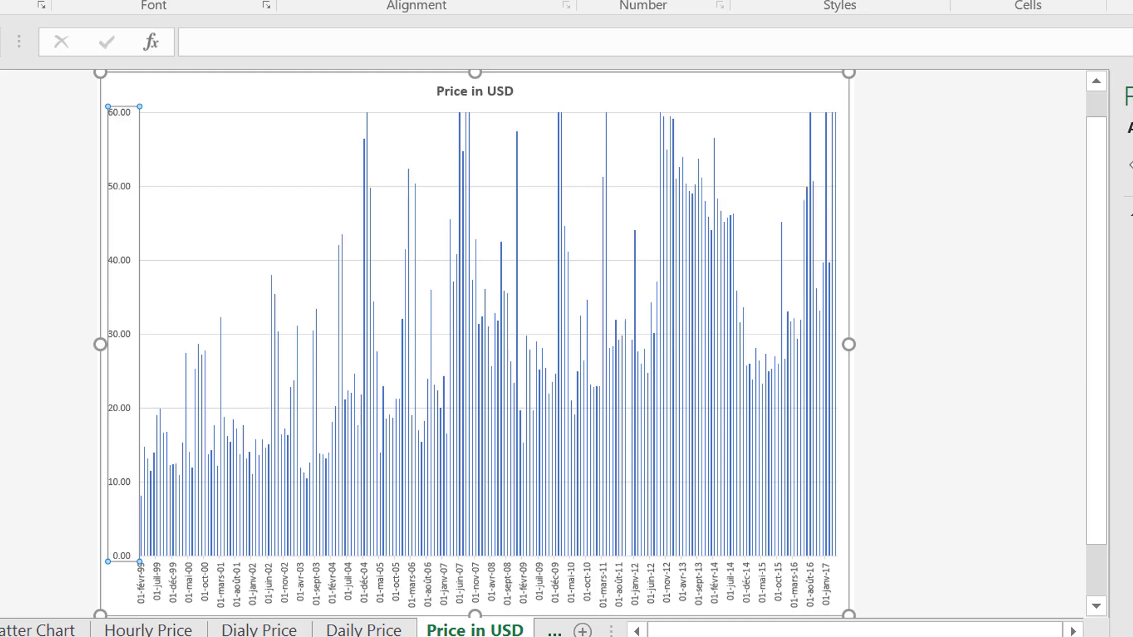
Review the Daily Price average chart, the Price Database sheet and the USD/AUD rates on the Currency sheet.
{"action": "key", "text": "ctrl+Page_Up"}
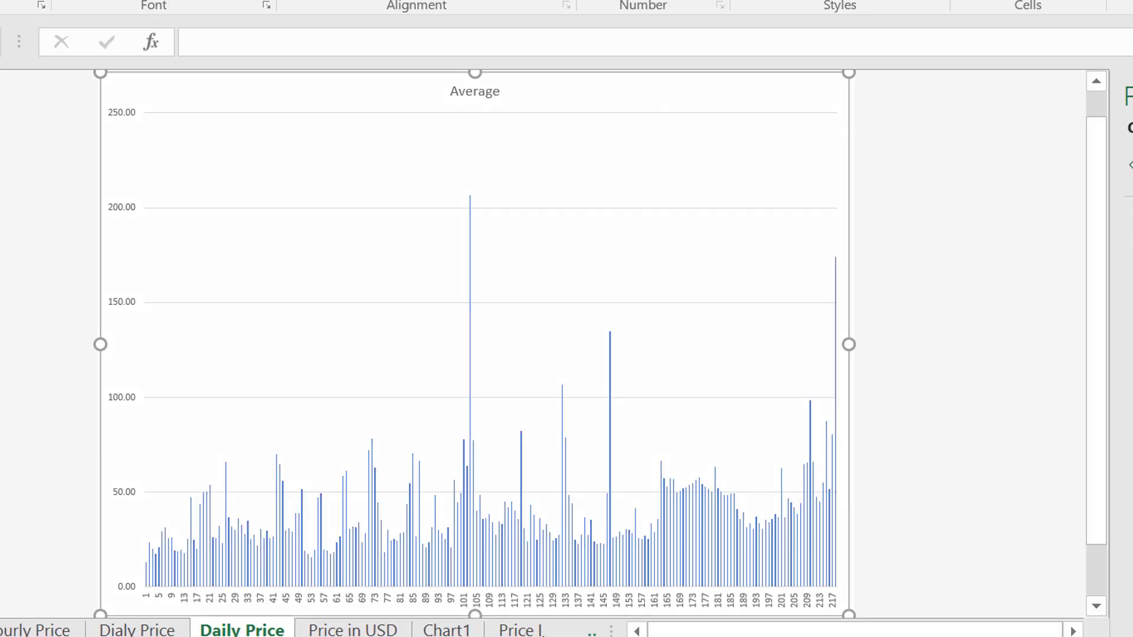
{"action": "key", "text": "ctrl+Page_Down"}
{"action": "key", "text": "ctrl+Page_Down"}
{"action": "key", "text": "ctrl+Page_Down"}
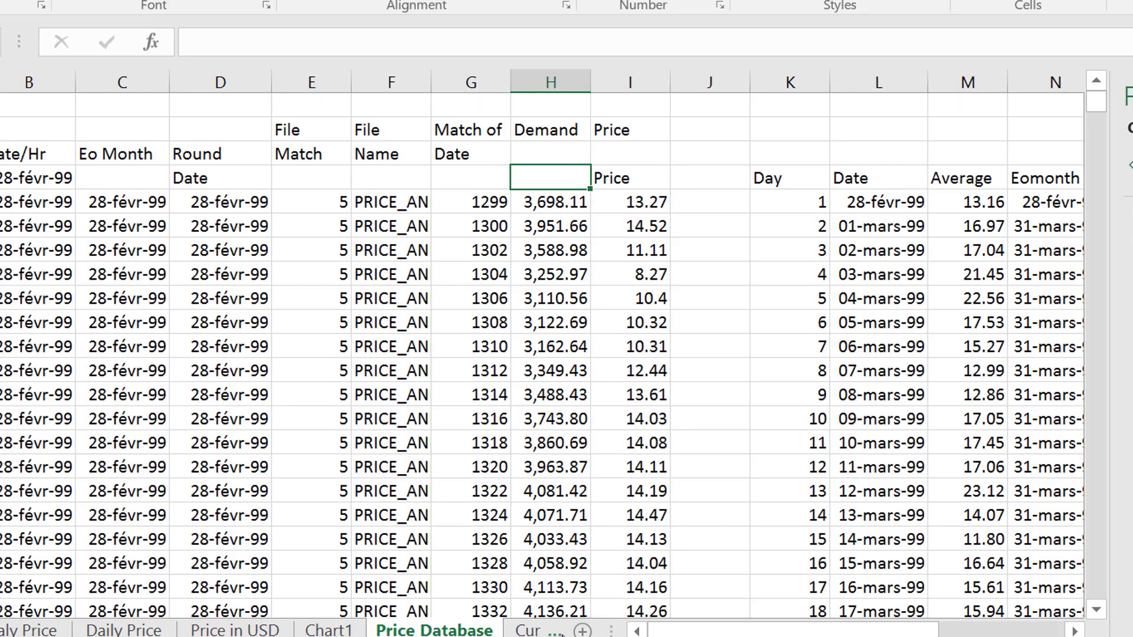
{"action": "key", "text": "ctrl+Page_Down"}
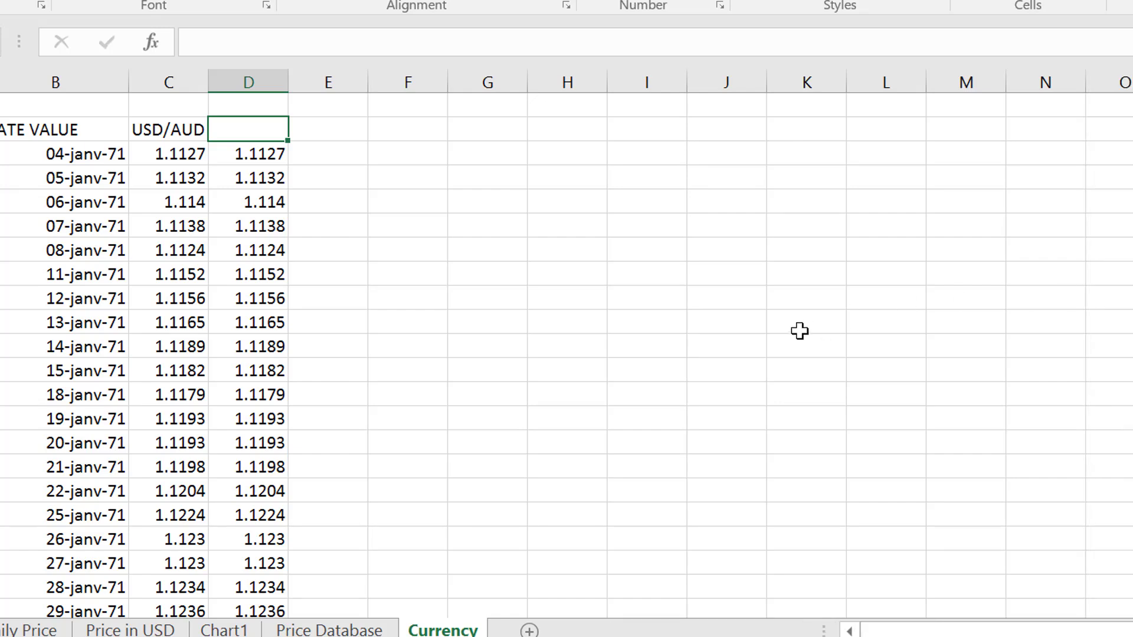
{"action": "left_click", "coordinate": [854, 310]}
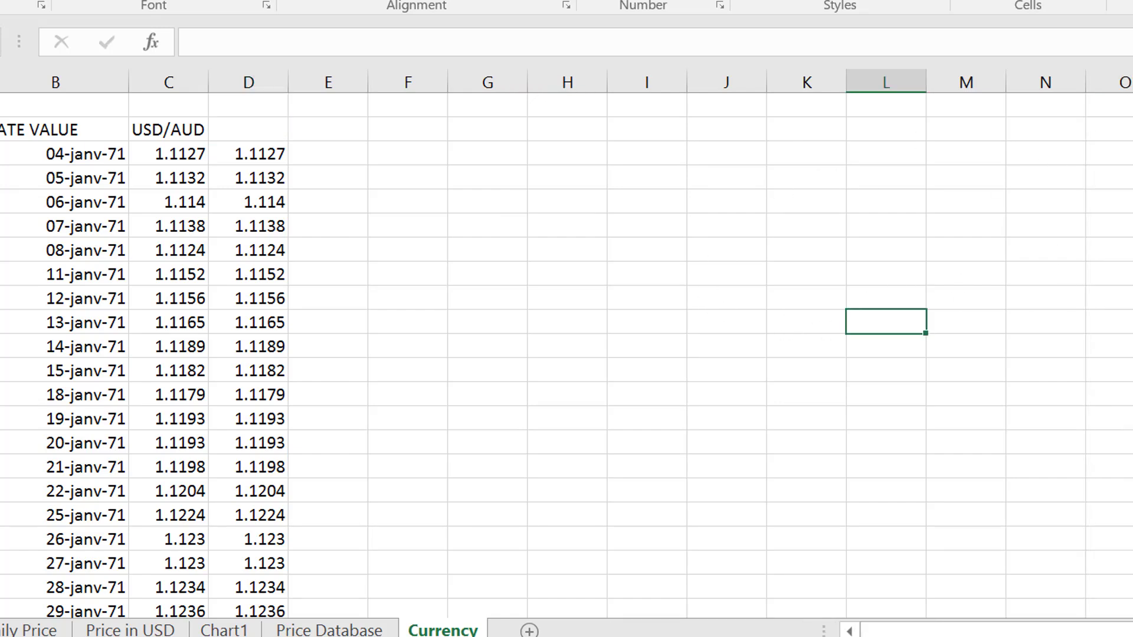
Close the New South Wales Hourly Database workbook without saving and open Read All Australia.xlsm from the Australia folder.
{"action": "key", "text": "alt+F4"}
{"action": "left_click", "coordinate": [664, 302]}
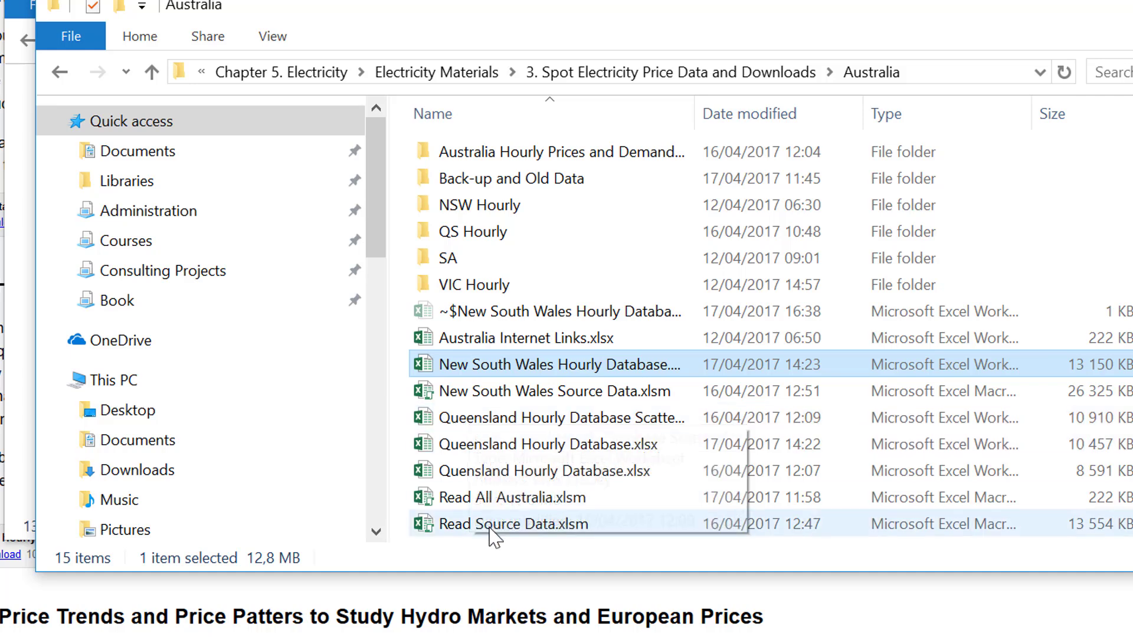
{"action": "left_click", "coordinate": [517, 499]}
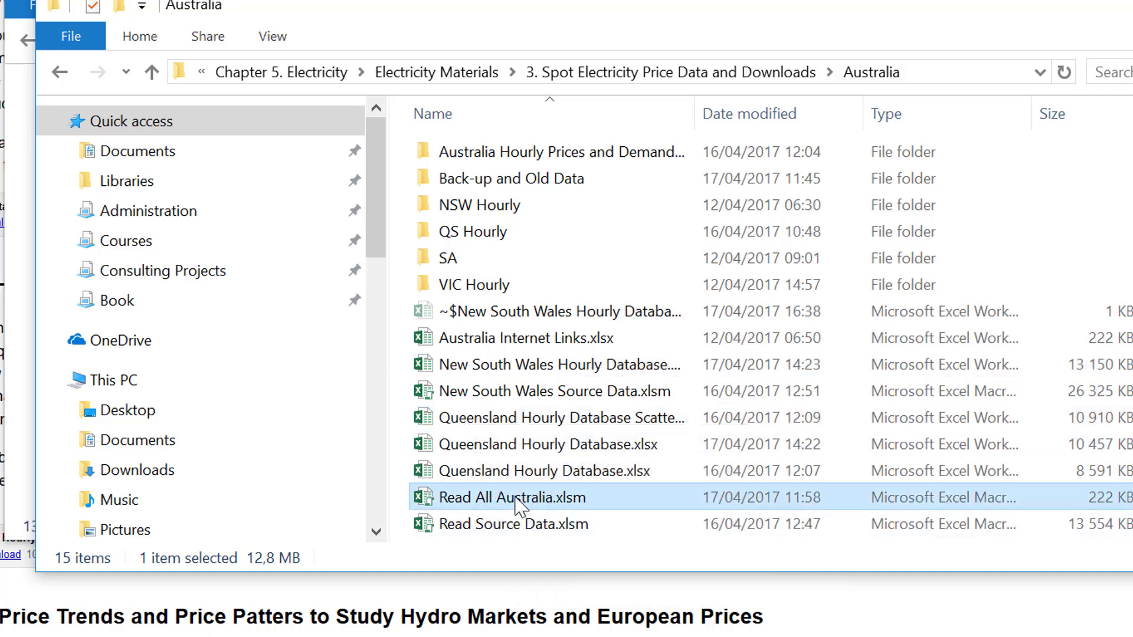
{"action": "double_click", "coordinate": [516, 499]}
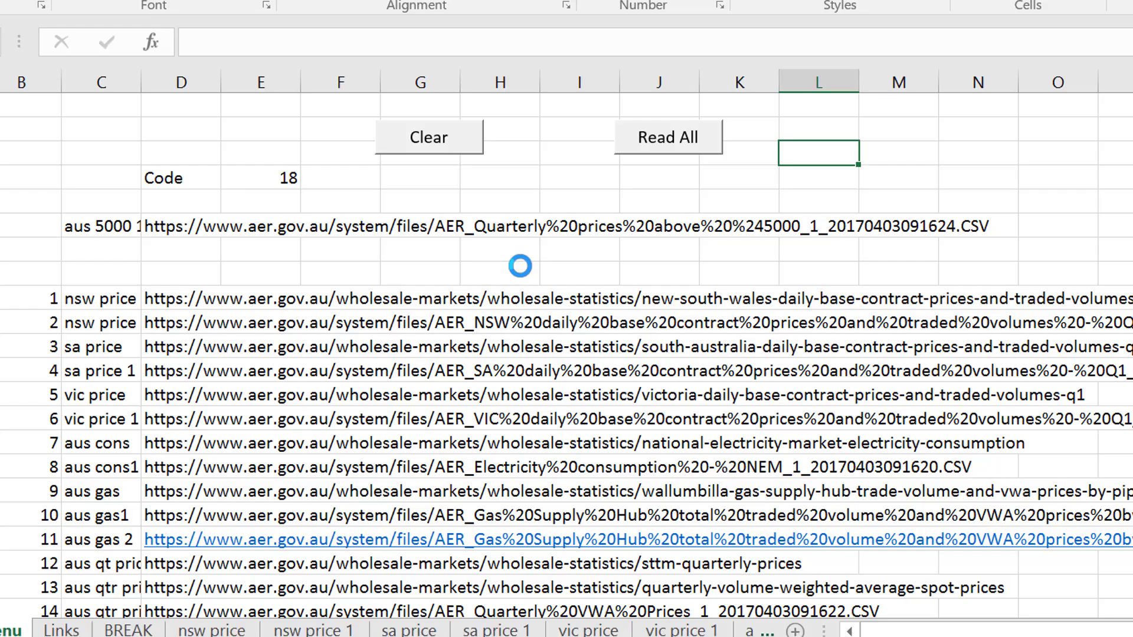
Go through the numbered list of data set names and AER source links on the menu sheet.
{"action": "key", "text": "Down"}
{"action": "key", "text": "Down"}
{"action": "key", "text": "Down"}
{"action": "key", "text": "Down"}
{"action": "key", "text": "Down"}
{"action": "key", "text": "Down"}
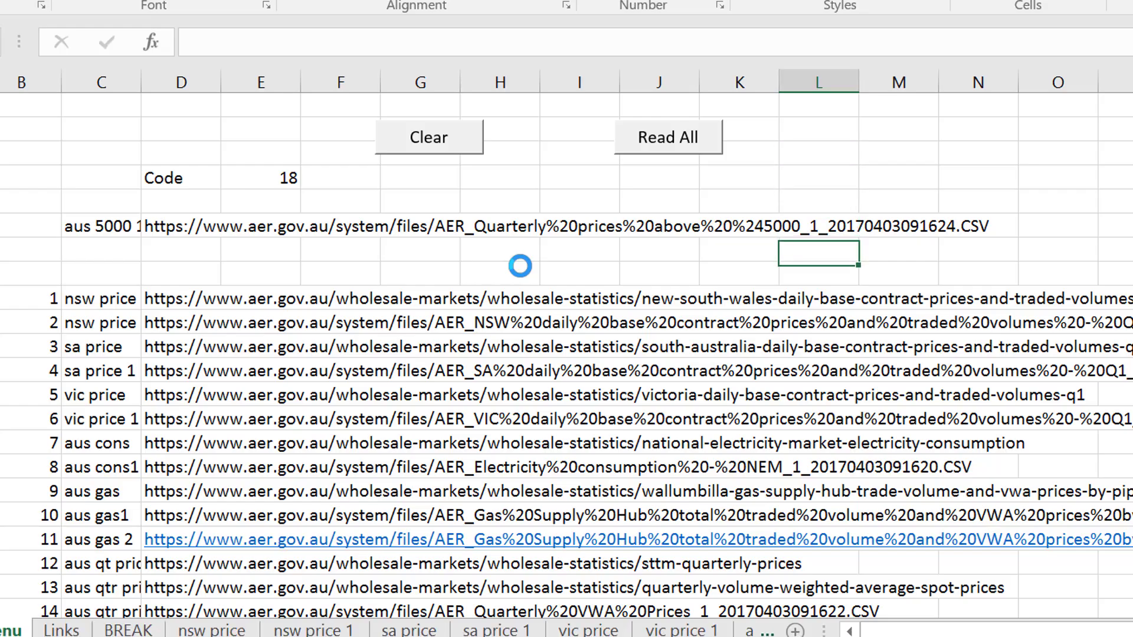
{"action": "key", "text": "Left"}
{"action": "key", "text": "Left"}
{"action": "key", "text": "Left"}
{"action": "key", "text": "Left"}
{"action": "key", "text": "Left"}
{"action": "key", "text": "Left"}
{"action": "key", "text": "Left"}
{"action": "key", "text": "Left"}
{"action": "key", "text": "Left"}
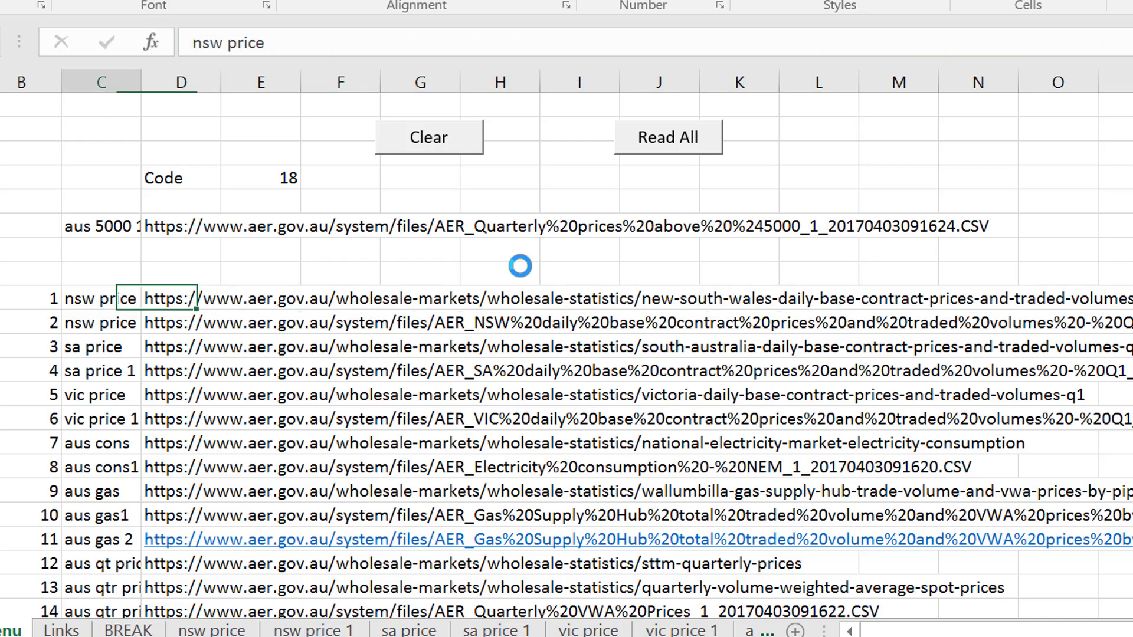
{"action": "key", "text": "Down"}
{"action": "key", "text": "Down"}
{"action": "key", "text": "Down"}
{"action": "key", "text": "Down"}
{"action": "key", "text": "Down"}
{"action": "key", "text": "Down"}
{"action": "key", "text": "Down"}
{"action": "key", "text": "Down"}
{"action": "key", "text": "Down"}
{"action": "key", "text": "Down"}
{"action": "key", "text": "Down"}
{"action": "key", "text": "Down"}
{"action": "key", "text": "Down"}
{"action": "key", "text": "Down"}
{"action": "key", "text": "Down"}
{"action": "key", "text": "Down"}
{"action": "key", "text": "Down"}
{"action": "key", "text": "Down"}
{"action": "key", "text": "Down"}
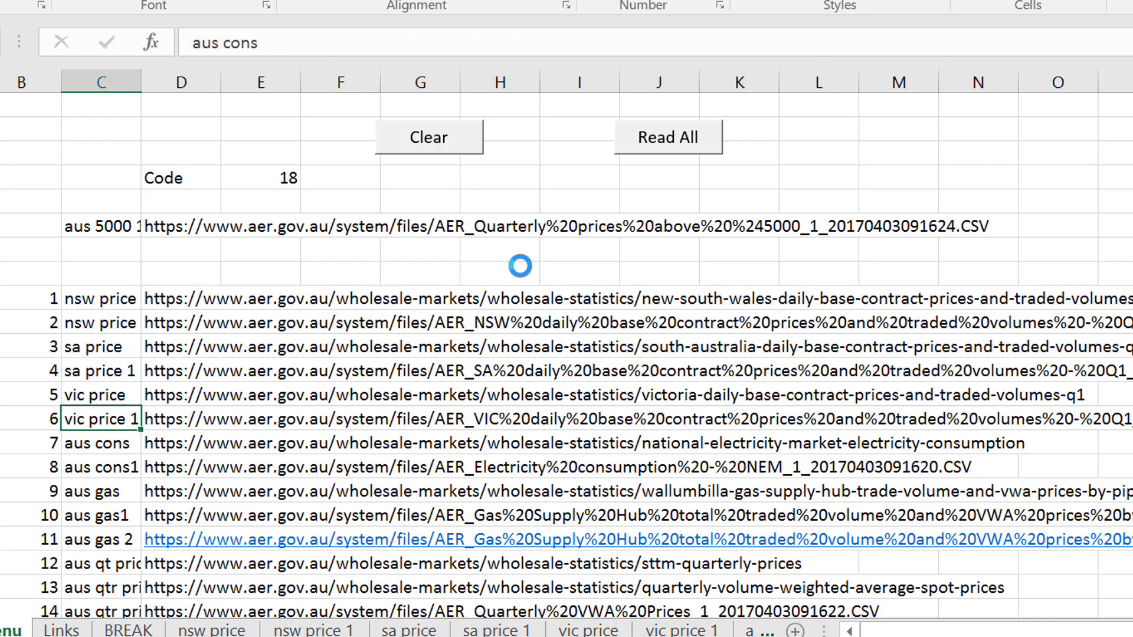
Check the end of the link list and the Video Points notes, and return to the head of the Menu sheet.
{"action": "key", "text": "Up"}
{"action": "key", "text": "Up"}
{"action": "key", "text": "Up"}
{"action": "key", "text": "Up"}
{"action": "key", "text": "Up"}
{"action": "key", "text": "Up"}
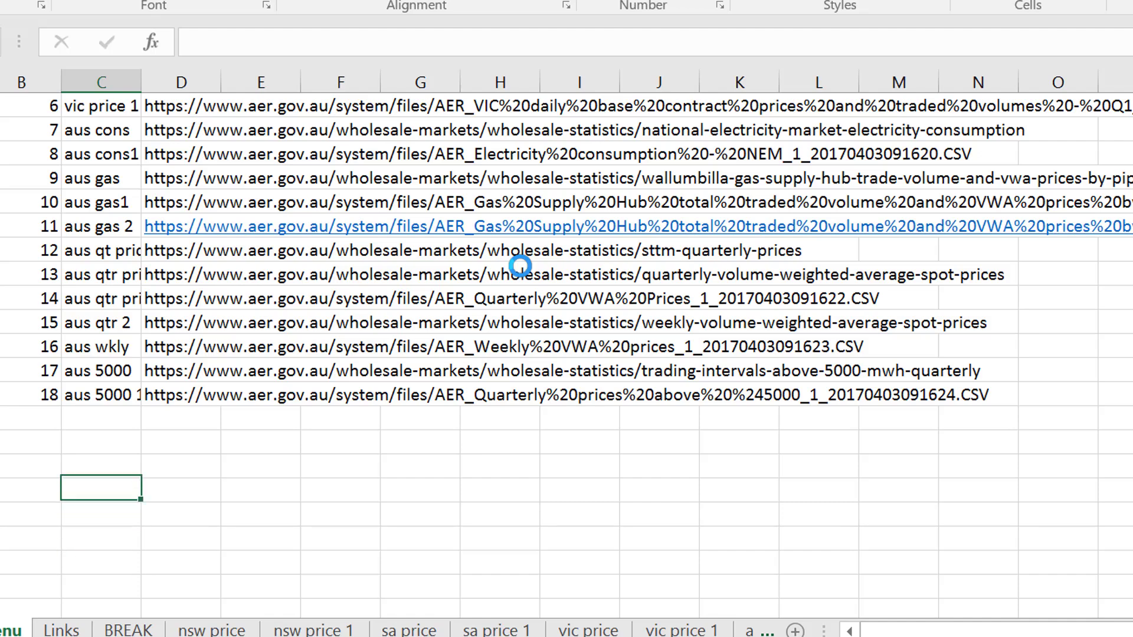
{"action": "key", "text": "ctrl+Page_Down"}
{"action": "key", "text": "ctrl+Page_Up"}
{"action": "key", "text": "ctrl+Page_Up"}
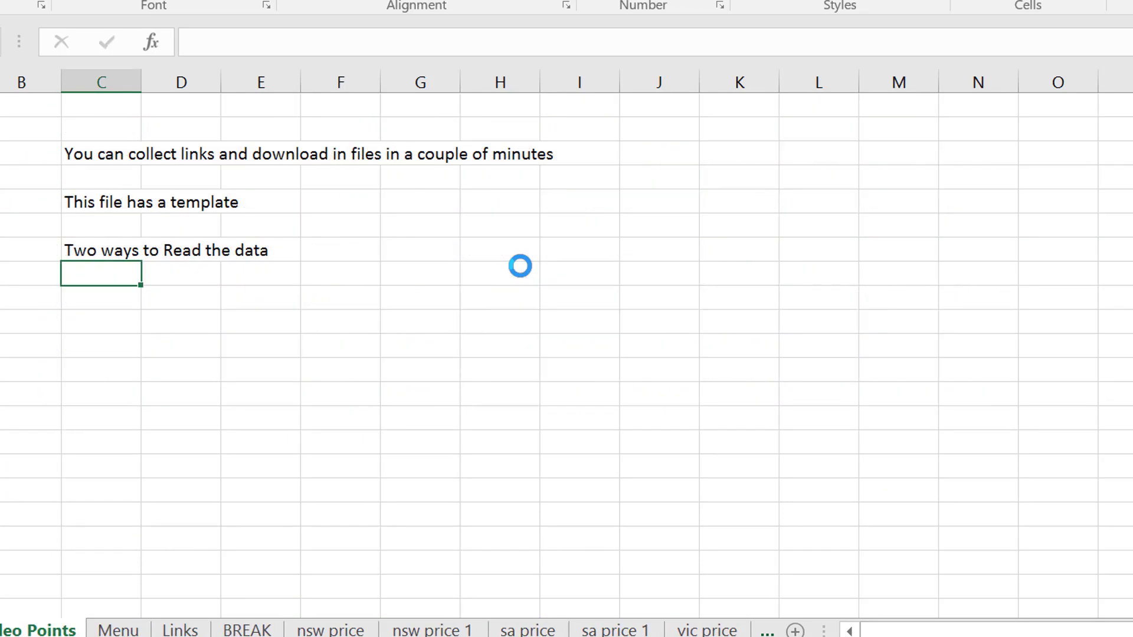
{"action": "key", "text": "ctrl+Page_Down"}
{"action": "key", "text": "ctrl+Up"}
{"action": "key", "text": "ctrl+Up"}
{"action": "key", "text": "ctrl+Up"}
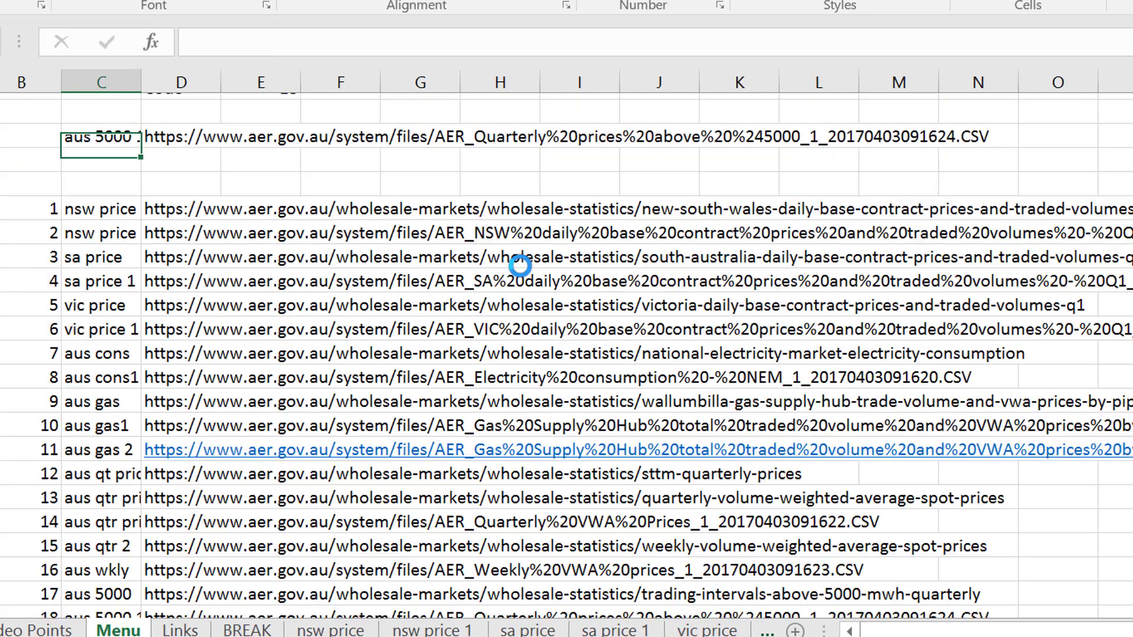
{"action": "key", "text": "Up"}
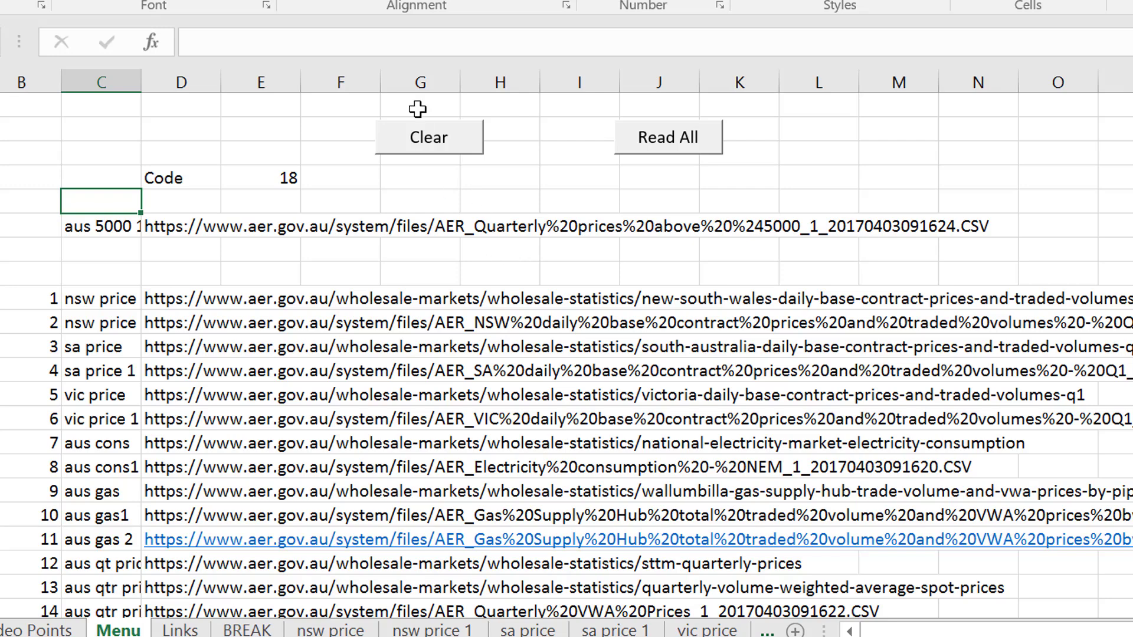
Open the code of the macro assigned to the Read All button on the Menu sheet.
{"action": "right_click", "coordinate": [662, 137]}
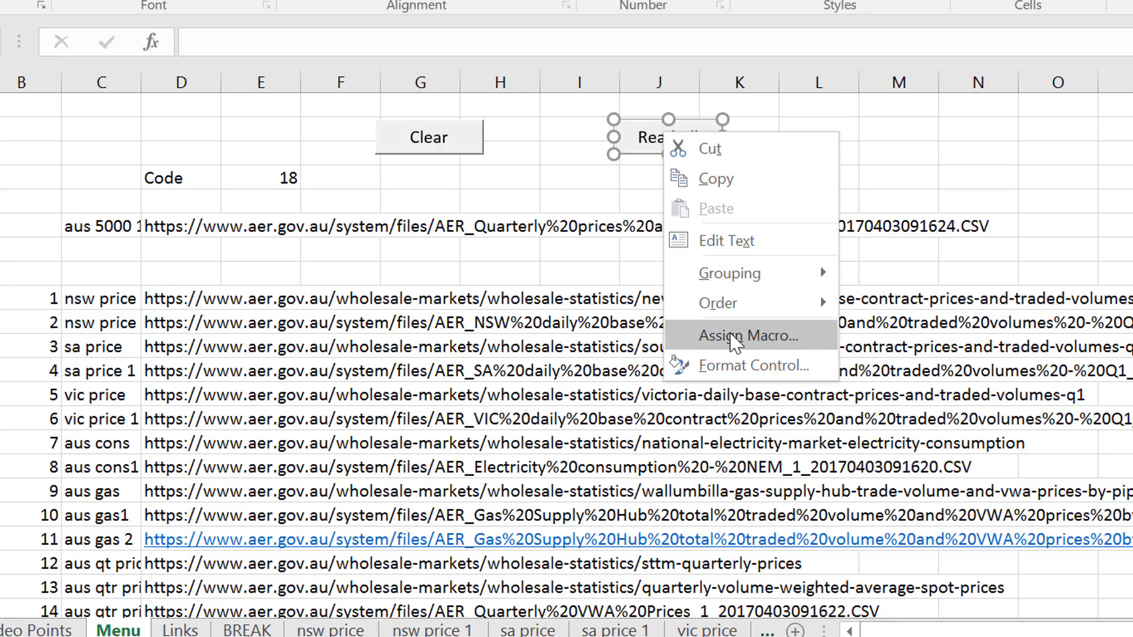
{"action": "left_click", "coordinate": [734, 335]}
{"action": "left_click", "coordinate": [923, 161]}
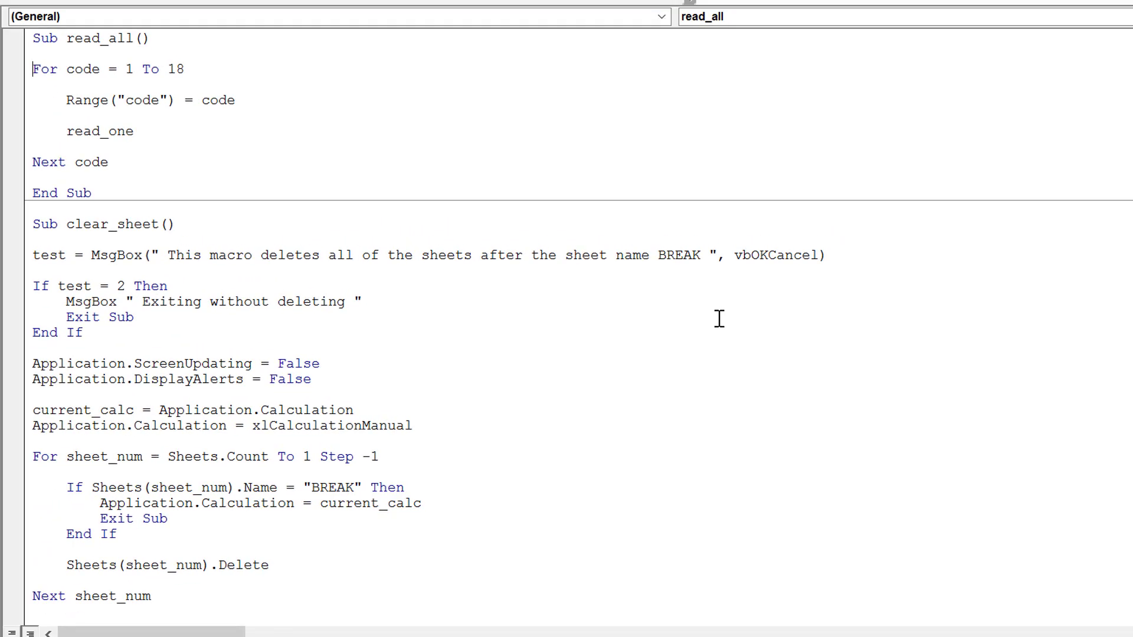
Read through the read_all loop and the clear_sheet macro to the end of the code.
{"action": "key", "text": "Down"}
{"action": "key", "text": "Down"}
{"action": "key", "text": "Down"}
{"action": "key", "text": "Down"}
{"action": "key", "text": "Down"}
{"action": "key", "text": "Down"}
{"action": "key", "text": "Down"}
{"action": "key", "text": "Down"}
{"action": "key", "text": "Down"}
{"action": "key", "text": "Down"}
{"action": "key", "text": "Down"}
{"action": "key", "text": "Down"}
{"action": "key", "text": "Down"}
{"action": "key", "text": "Down"}
{"action": "key", "text": "Down"}
{"action": "key", "text": "Down"}
{"action": "key", "text": "Down"}
{"action": "key", "text": "Down"}
{"action": "key", "text": "Down"}
{"action": "key", "text": "Down"}
{"action": "key", "text": "Down"}
{"action": "key", "text": "Down"}
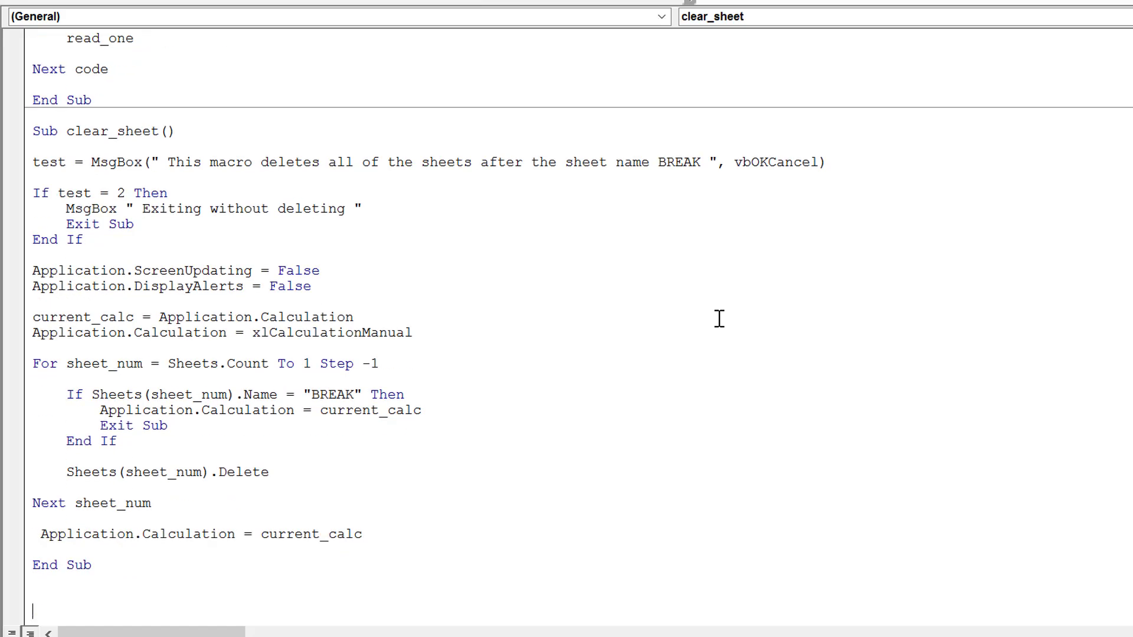
Examine the read_one macro that opens each URL and copies its data, continuing to its call in read_all.
{"action": "key", "text": "Page_Up"}
{"action": "key", "text": "Page_Up"}
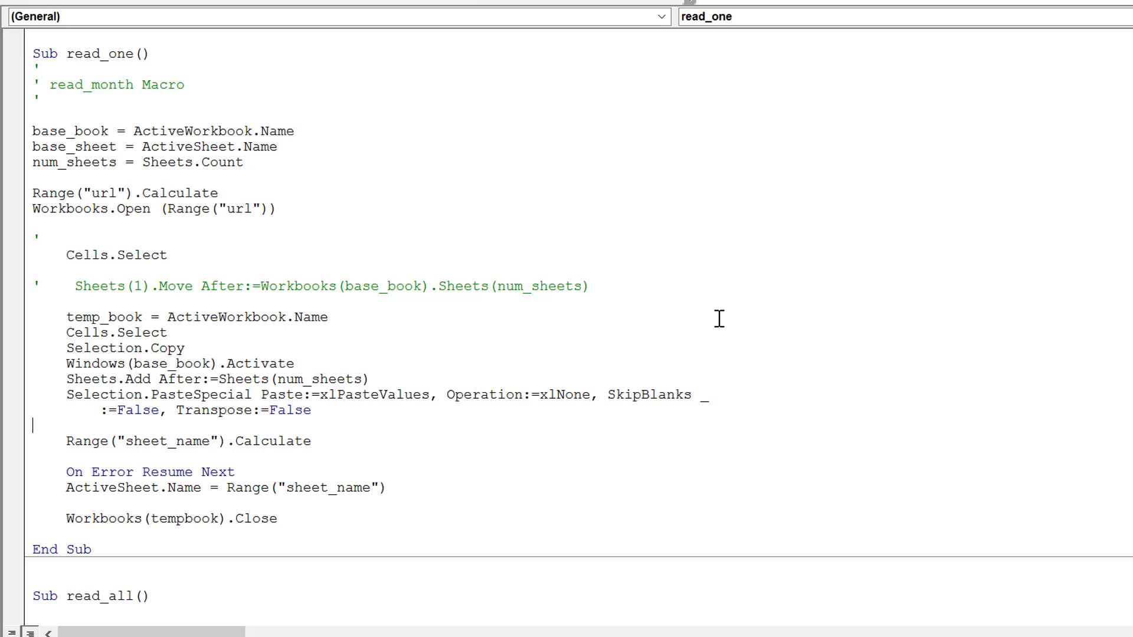
{"action": "key", "text": "Up"}
{"action": "key", "text": "Up"}
{"action": "key", "text": "Up"}
{"action": "key", "text": "Up"}
{"action": "key", "text": "Up"}
{"action": "key", "text": "Up"}
{"action": "key", "text": "Up"}
{"action": "key", "text": "Up"}
{"action": "key", "text": "Down"}
{"action": "key", "text": "Down"}
{"action": "key", "text": "Down"}
{"action": "key", "text": "Down"}
{"action": "key", "text": "Down"}
{"action": "key", "text": "Down"}
{"action": "key", "text": "Down"}
{"action": "key", "text": "Down"}
{"action": "key", "text": "Down"}
{"action": "key", "text": "Down"}
{"action": "key", "text": "Down"}
{"action": "key", "text": "Down"}
{"action": "key", "text": "Down"}
{"action": "key", "text": "Down"}
{"action": "key", "text": "Down"}
{"action": "key", "text": "Down"}
{"action": "key", "text": "Down"}
{"action": "key", "text": "Down"}
{"action": "key", "text": "Down"}
{"action": "key", "text": "Down"}
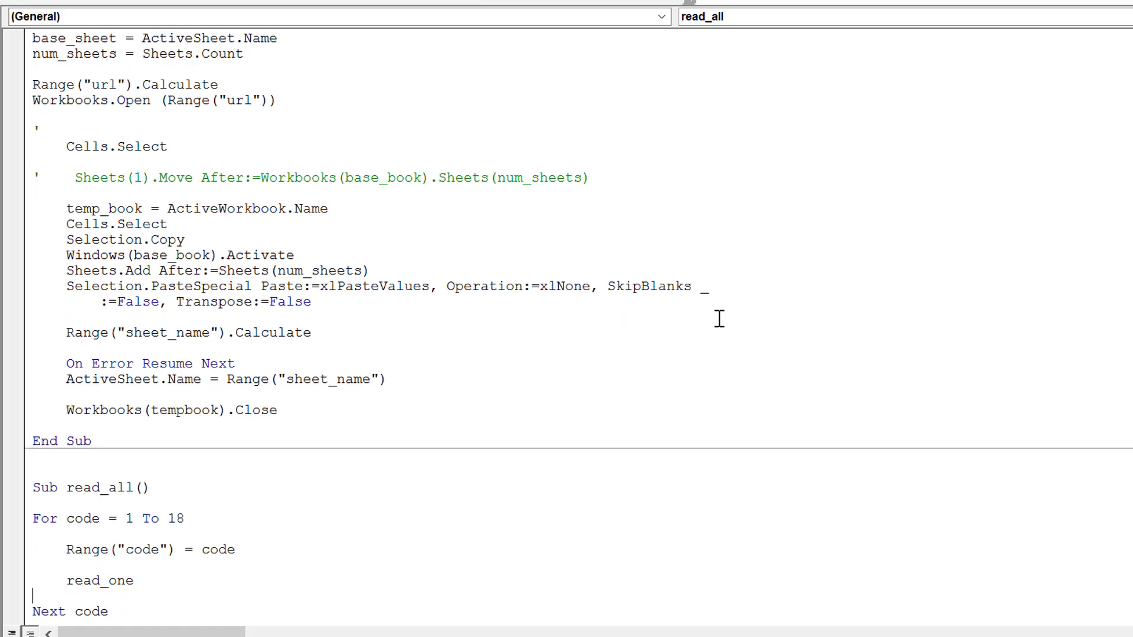
Review the clear_sheet macro's confirmation message, exit condition and application settings.
{"action": "key", "text": "Down"}
{"action": "key", "text": "Down"}
{"action": "key", "text": "Down"}
{"action": "key", "text": "Down"}
{"action": "key", "text": "Down"}
{"action": "key", "text": "Down"}
{"action": "key", "text": "Down"}
{"action": "key", "text": "Down"}
{"action": "key", "text": "Down"}
{"action": "key", "text": "Down"}
{"action": "key", "text": "Down"}
{"action": "key", "text": "Down"}
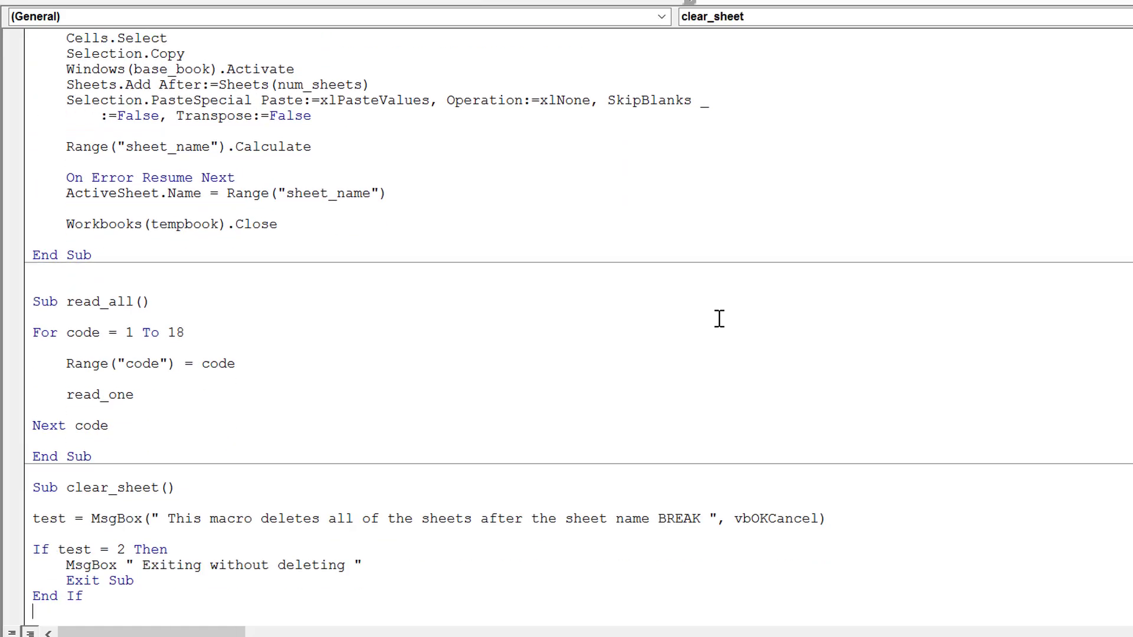
{"action": "key", "text": "Down"}
{"action": "key", "text": "Down"}
{"action": "key", "text": "Down"}
{"action": "key", "text": "Down"}
{"action": "key", "text": "Down"}
{"action": "key", "text": "Down"}
{"action": "key", "text": "Down"}
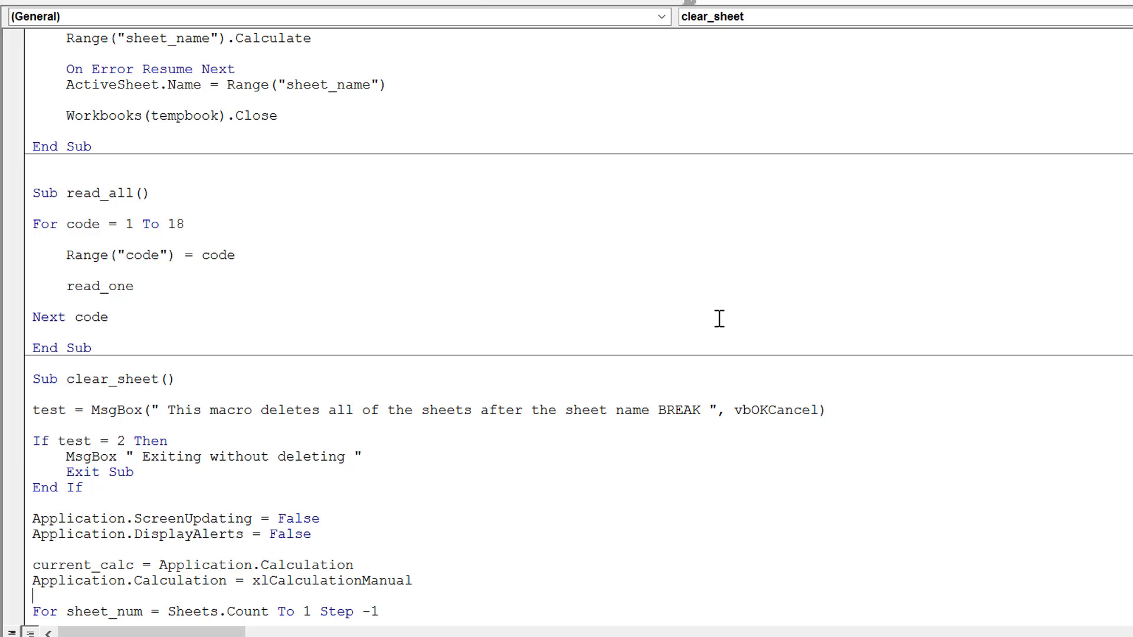
Go back up through the macro code and return to the Menu sheet of the workbook.
{"action": "key", "text": "Up"}
{"action": "key", "text": "Up"}
{"action": "key", "text": "Up"}
{"action": "key", "text": "Up"}
{"action": "key", "text": "Up"}
{"action": "key", "text": "Up"}
{"action": "key", "text": "Up"}
{"action": "key", "text": "Up"}
{"action": "key", "text": "Up"}
{"action": "key", "text": "Up"}
{"action": "key", "text": "Up"}
{"action": "key", "text": "Up"}
{"action": "key", "text": "Up"}
{"action": "key", "text": "Up"}
{"action": "key", "text": "Up"}
{"action": "key", "text": "Up"}
{"action": "key", "text": "Up"}
{"action": "key", "text": "Up"}
{"action": "key", "text": "Up"}
{"action": "key", "text": "Up"}
{"action": "key", "text": "alt+F11"}
{"action": "left_click", "coordinate": [706, 295]}
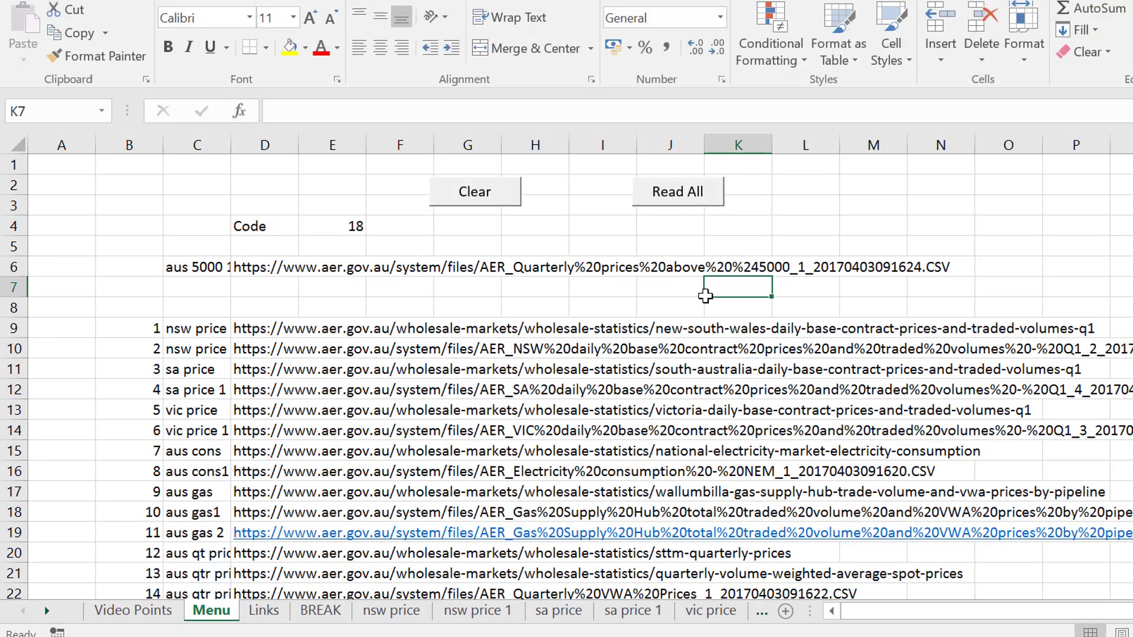
Browse the Links, BREAK, price and consumption sheets in order, ending on the aus gas1 sheet.
{"action": "key", "text": "ctrl+Page_Down"}
{"action": "key", "text": "ctrl+Page_Down"}
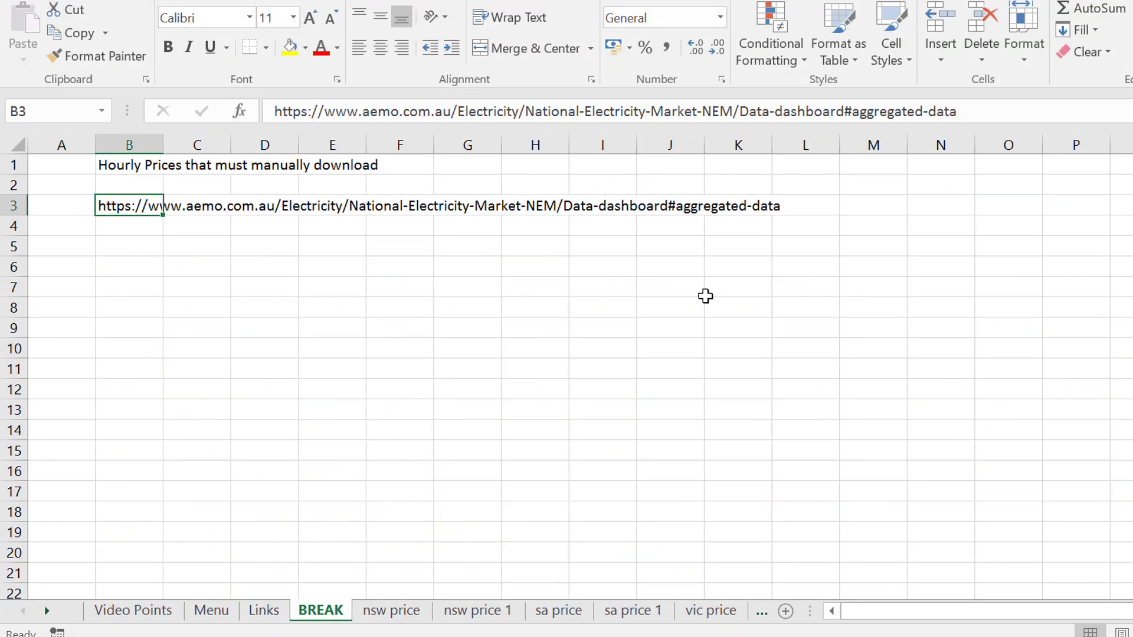
{"action": "key", "text": "ctrl+Page_Down"}
{"action": "key", "text": "ctrl+Page_Down"}
{"action": "key", "text": "ctrl+Page_Down"}
{"action": "key", "text": "ctrl+Page_Down"}
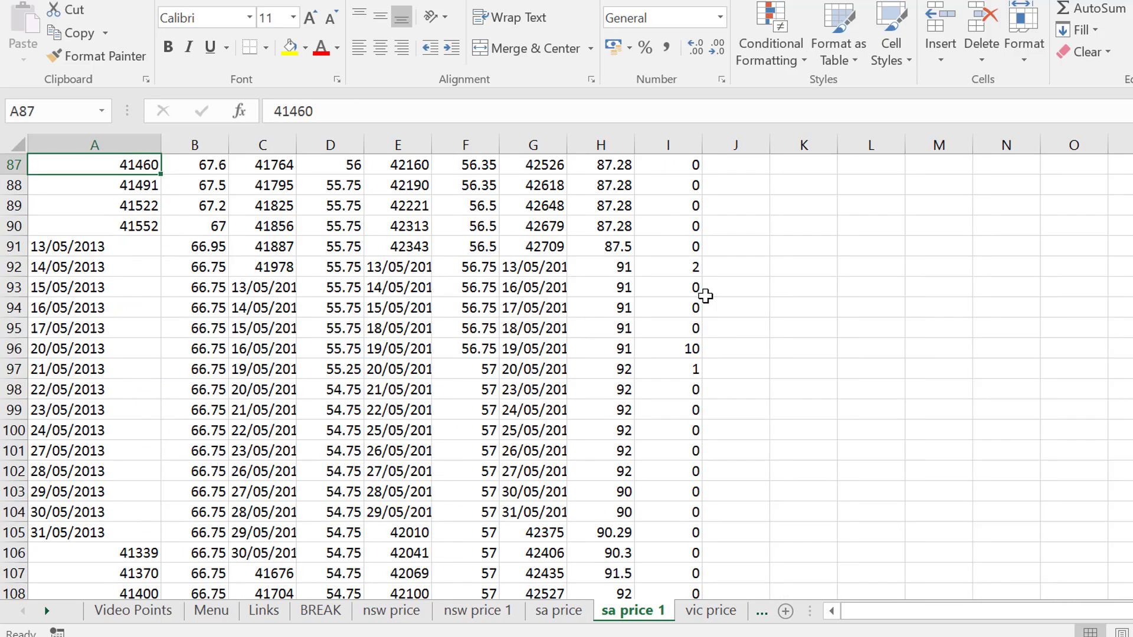
{"action": "key", "text": "ctrl+Page_Down"}
{"action": "key", "text": "ctrl+Page_Down"}
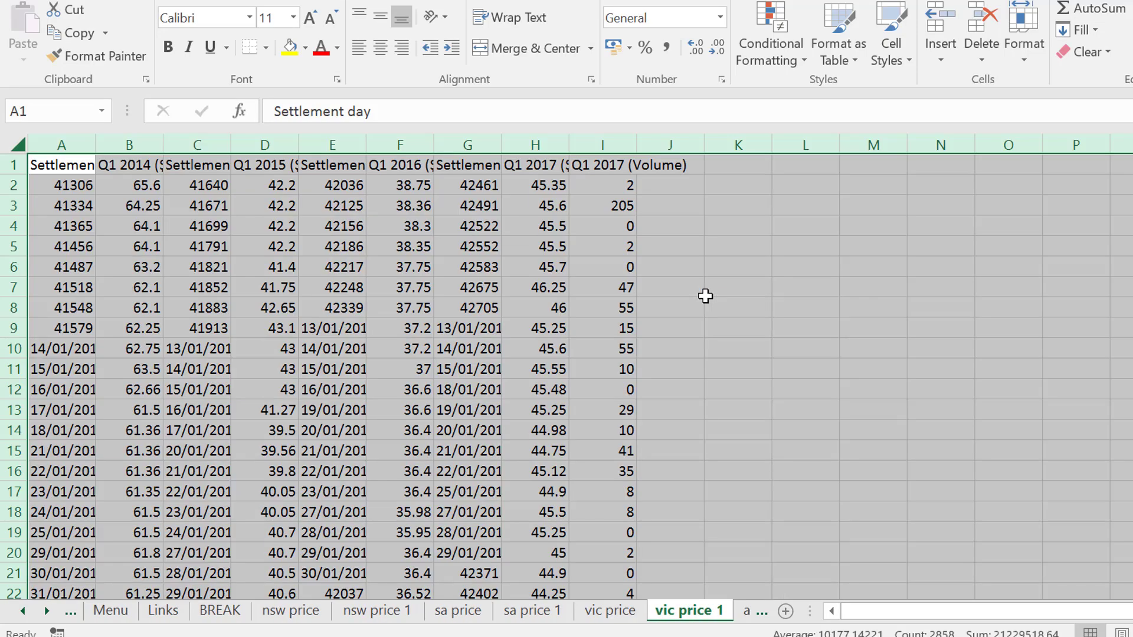
{"action": "key", "text": "ctrl+Page_Down"}
{"action": "key", "text": "ctrl+Page_Down"}
{"action": "key", "text": "ctrl+Page_Down"}
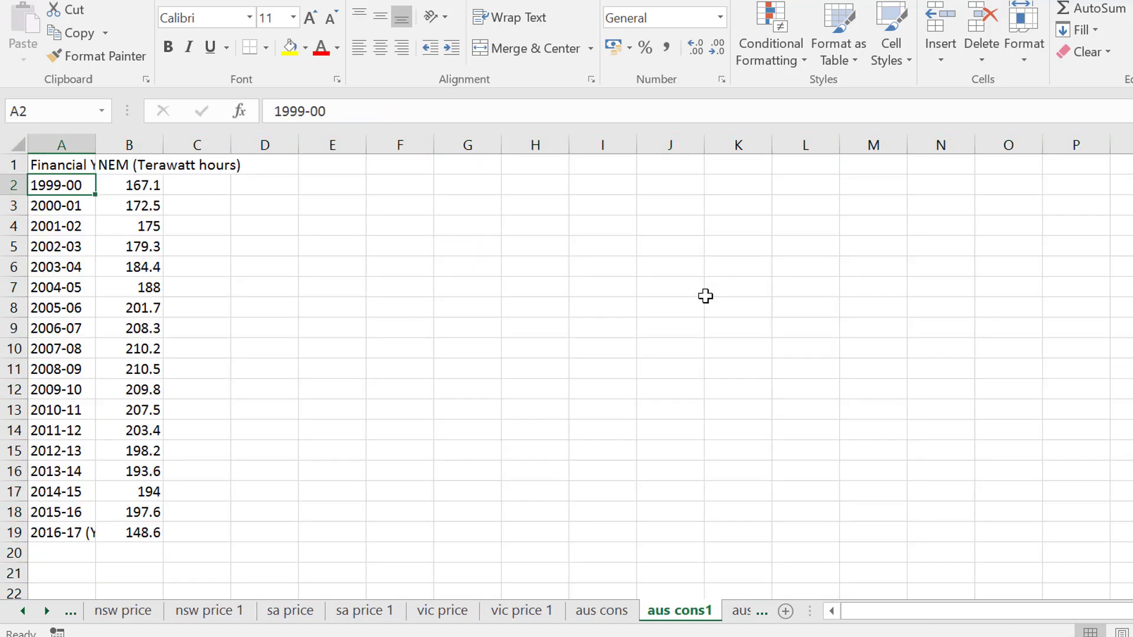
{"action": "key", "text": "ctrl+Page_Down"}
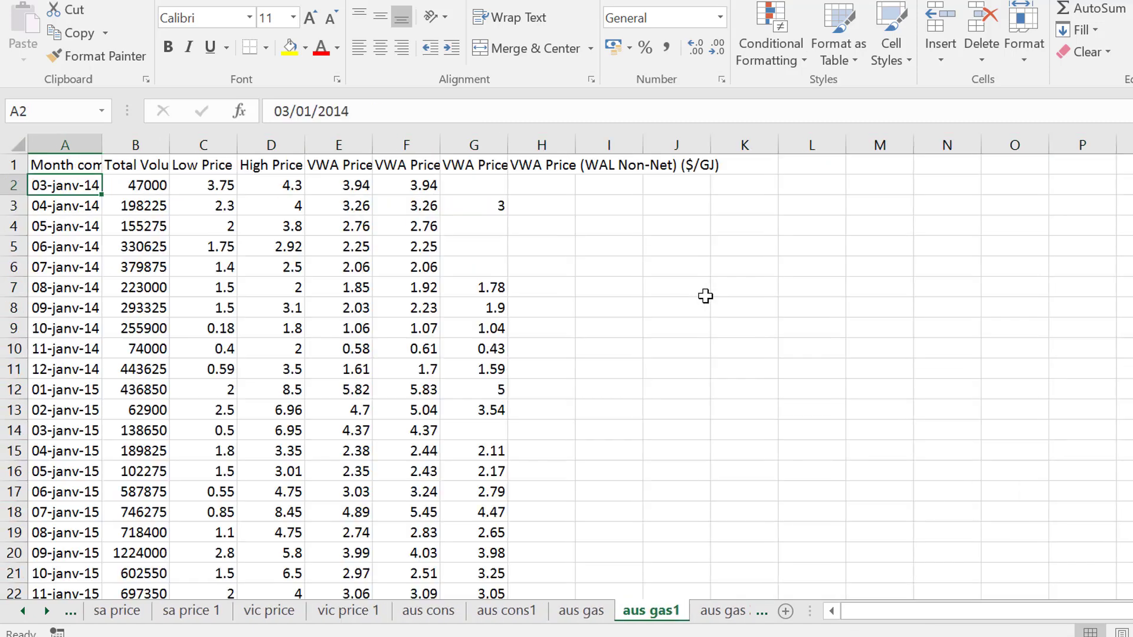
Examine the monthly total volume, low price and high price columns on the aus gas1 sheet.
{"action": "key", "text": "Down"}
{"action": "key", "text": "Right"}
{"action": "key", "text": "Right"}
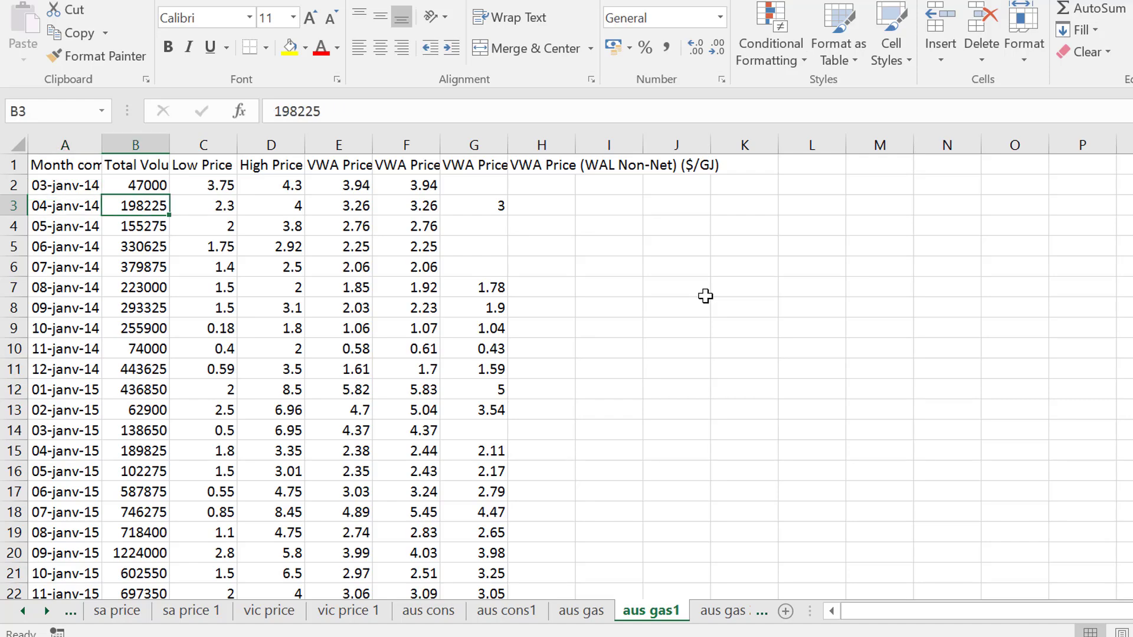
{"action": "key", "text": "Up"}
{"action": "key", "text": "Up"}
{"action": "key", "text": "Down"}
{"action": "key", "text": "Page_Down"}
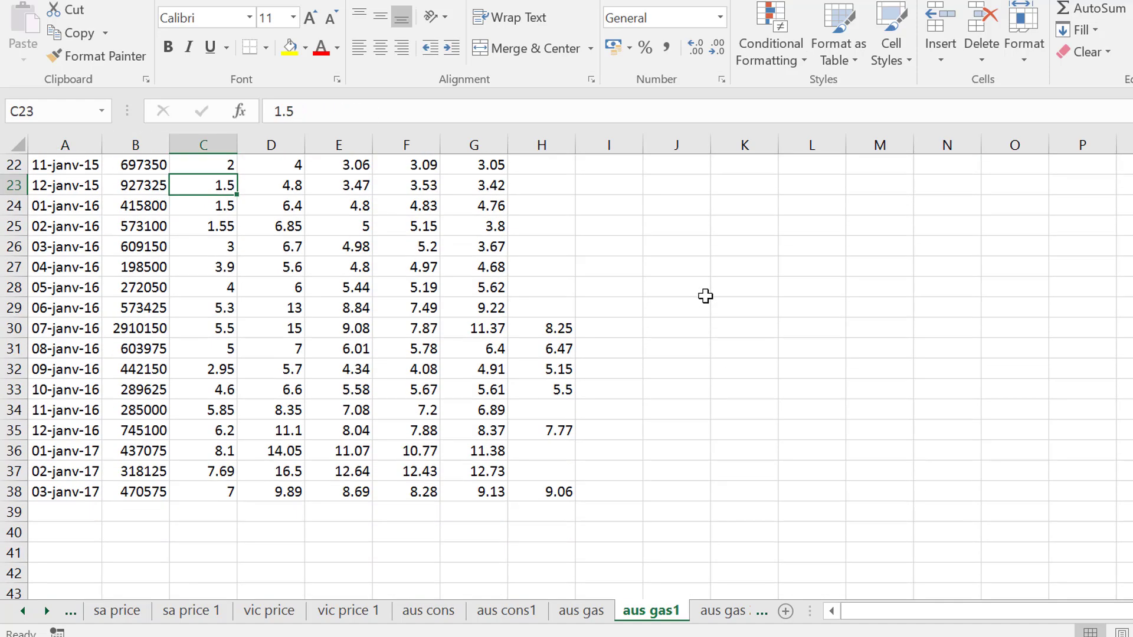
{"action": "key", "text": "Page_Up"}
{"action": "key", "text": "Up"}
{"action": "key", "text": "Right"}
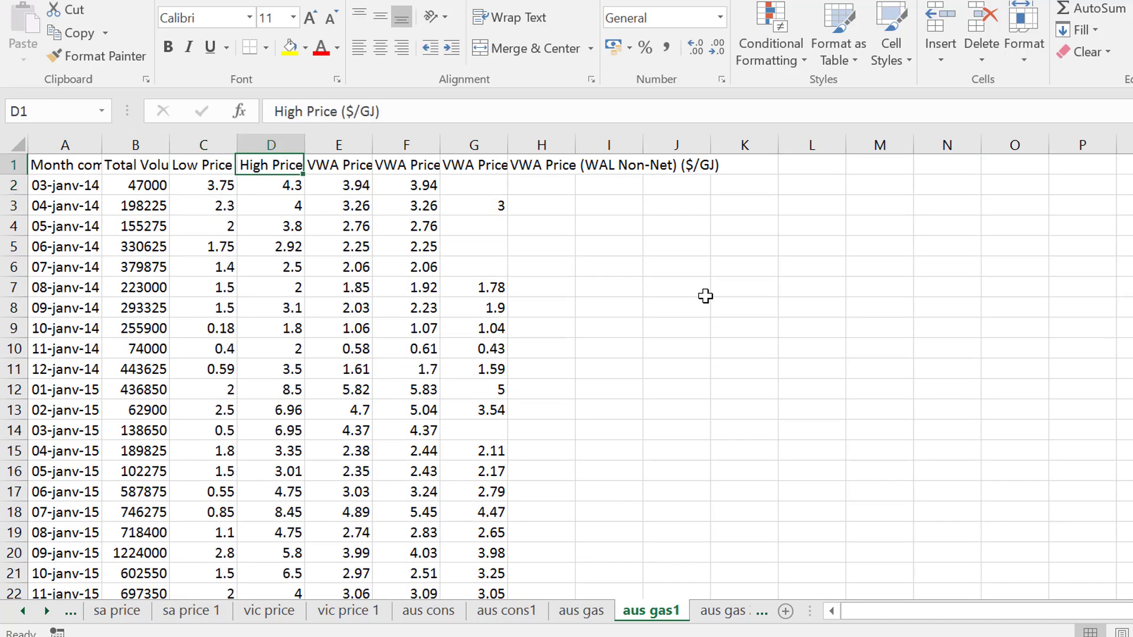
Review the first VWA Price column on aus gas1 down past its last row, and return to the start.
{"action": "key", "text": "Right"}
{"action": "key", "text": "Down"}
{"action": "key", "text": "Down"}
{"action": "key", "text": "Down"}
{"action": "key", "text": "Down"}
{"action": "key", "text": "Down"}
{"action": "key", "text": "Down"}
{"action": "key", "text": "Down"}
{"action": "key", "text": "Down"}
{"action": "key", "text": "Down"}
{"action": "key", "text": "Down"}
{"action": "key", "text": "Down"}
{"action": "key", "text": "Down"}
{"action": "key", "text": "Down"}
{"action": "key", "text": "Down"}
{"action": "key", "text": "Down"}
{"action": "key", "text": "Down"}
{"action": "key", "text": "Down"}
{"action": "key", "text": "Down"}
{"action": "key", "text": "Down"}
{"action": "key", "text": "Down"}
{"action": "key", "text": "Down"}
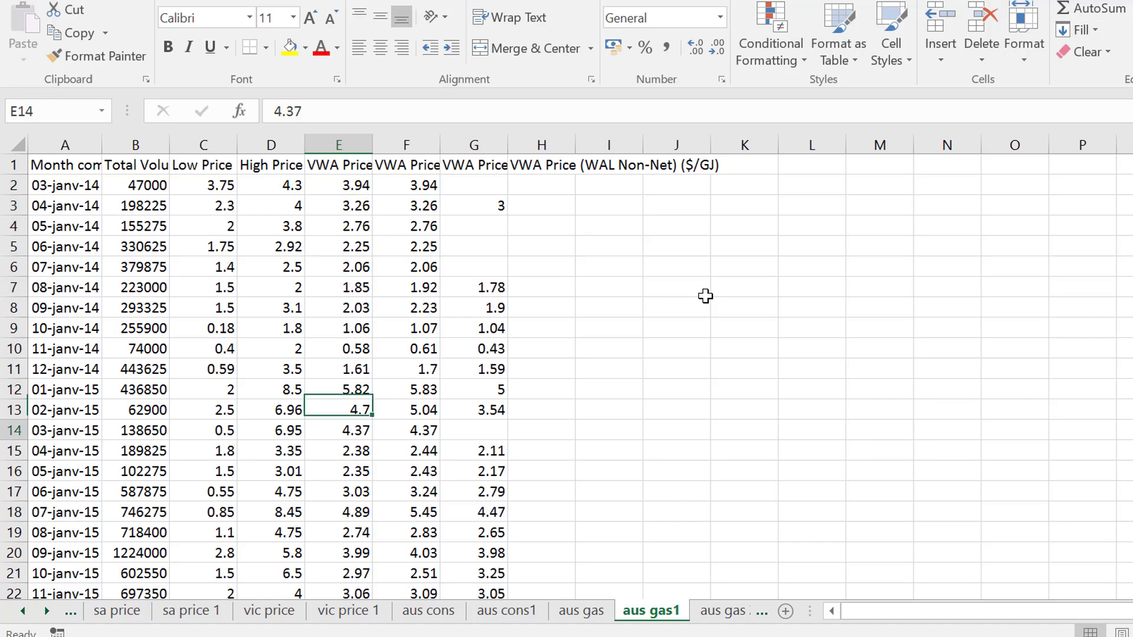
{"action": "key", "text": "Page_Down"}
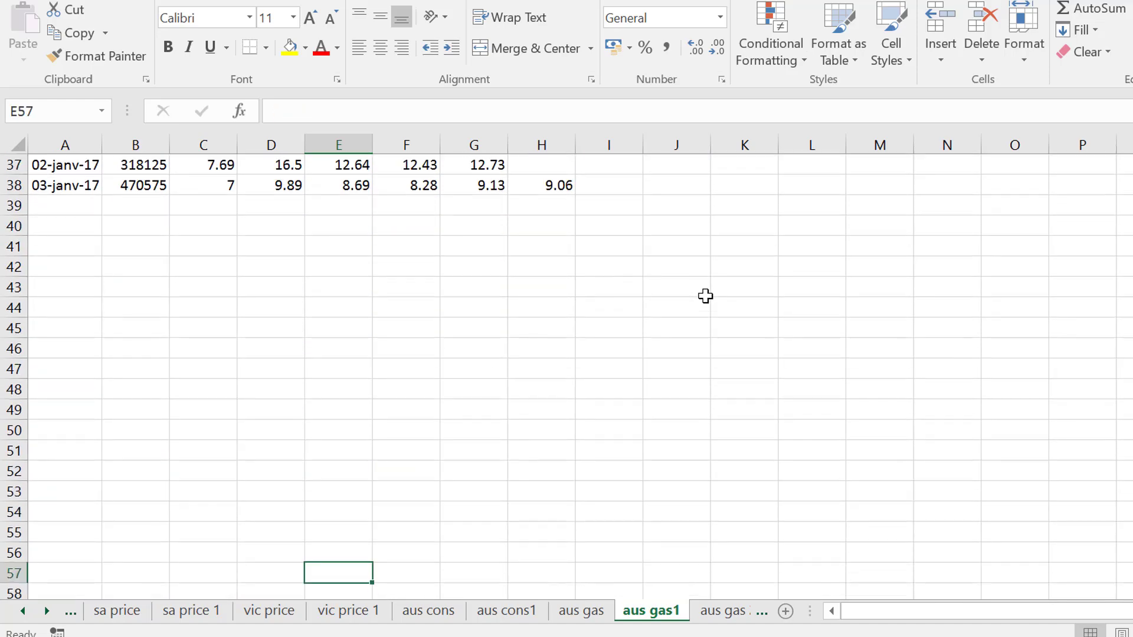
{"action": "key", "text": "Page_Up"}
{"action": "key", "text": "Page_Up"}
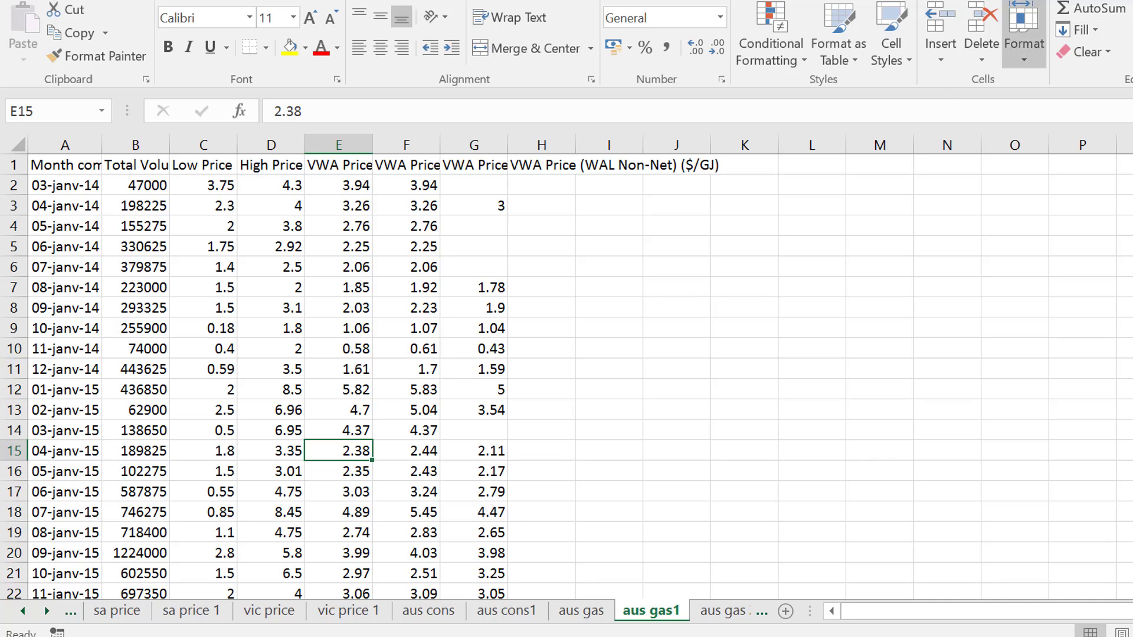